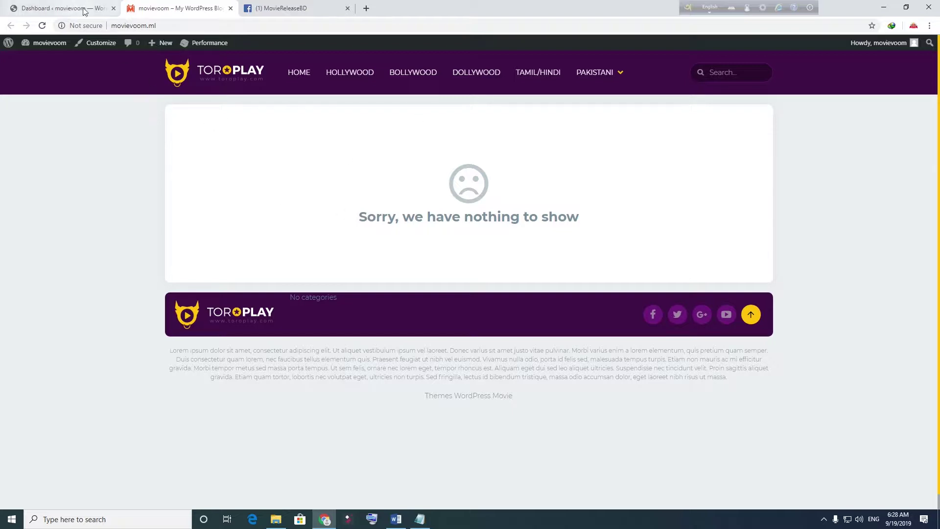
- Open the Site Identity settings in the WordPress theme customizer and start selecting a logo image
{"action": "left_click", "coordinate": [55, 7]}
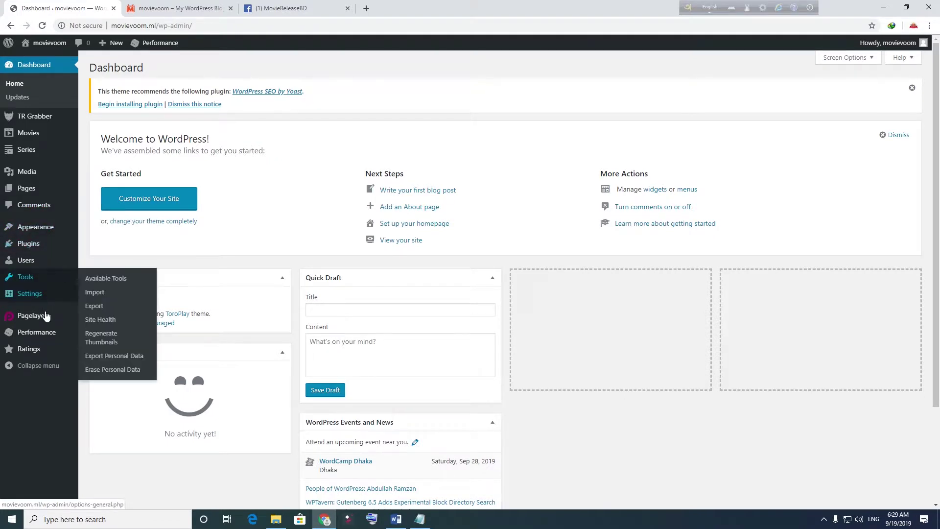
{"action": "mouse_move", "coordinate": [42, 227]}
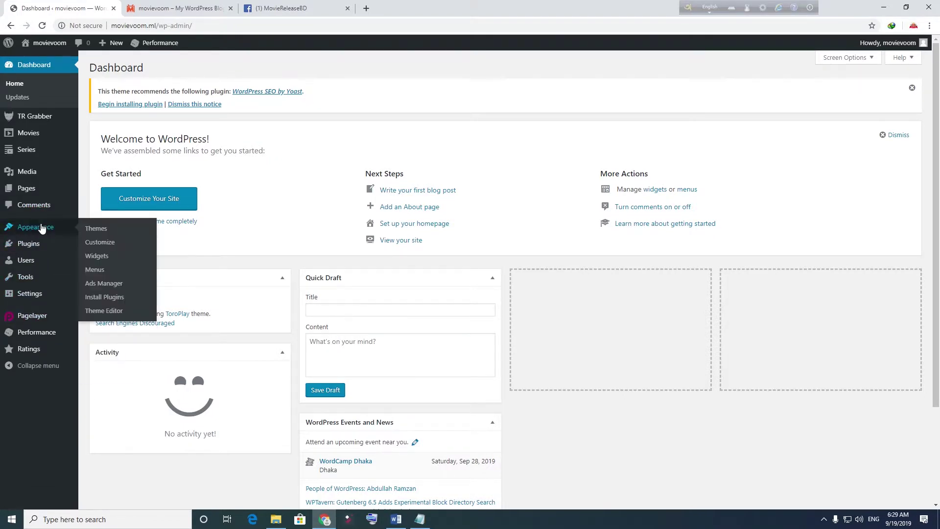
{"action": "left_click", "coordinate": [110, 246]}
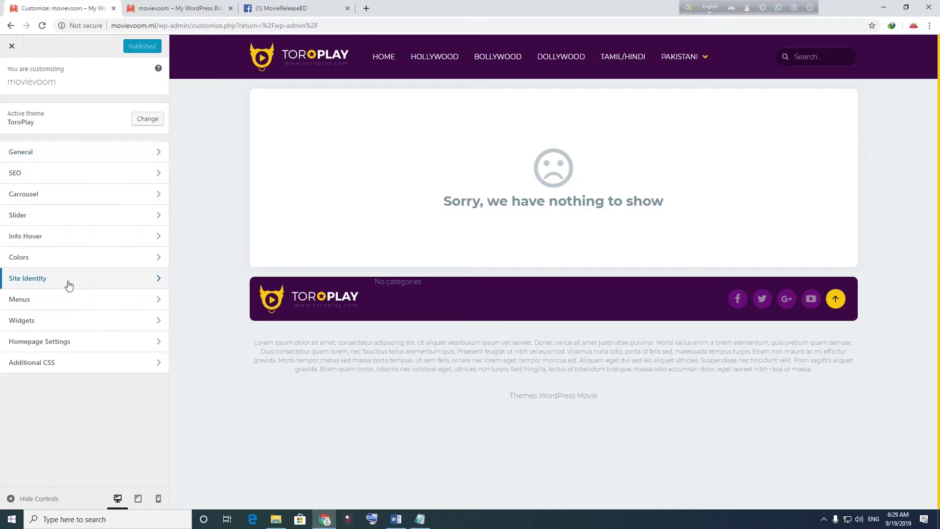
{"action": "left_click", "coordinate": [150, 279]}
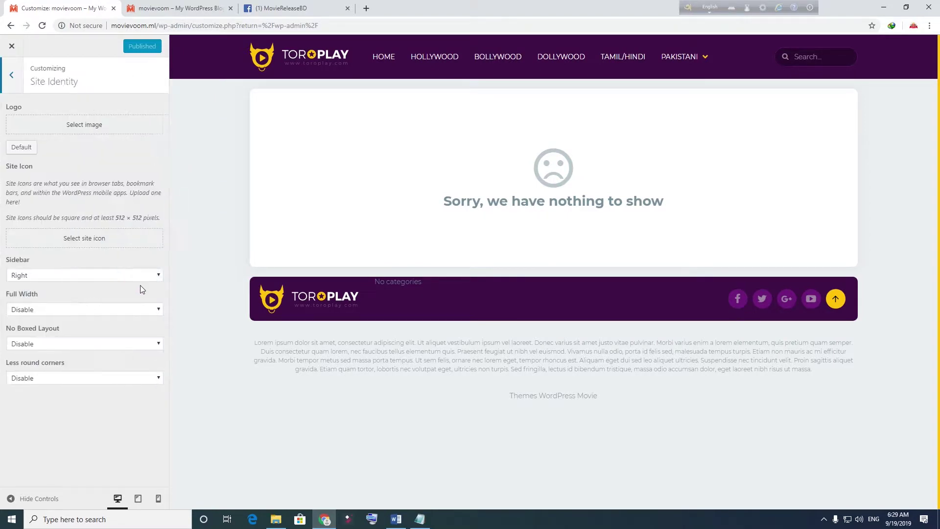
{"action": "left_click", "coordinate": [91, 129]}
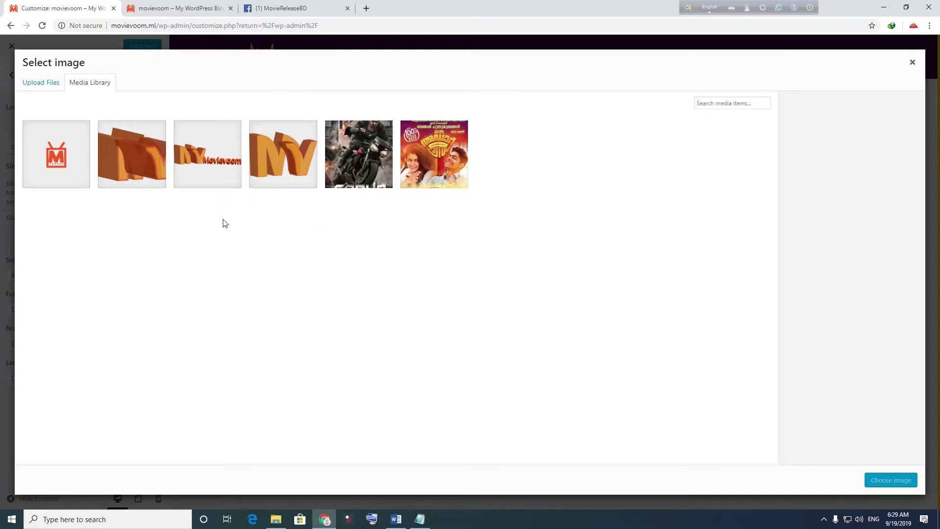
{"action": "left_click", "coordinate": [49, 83]}
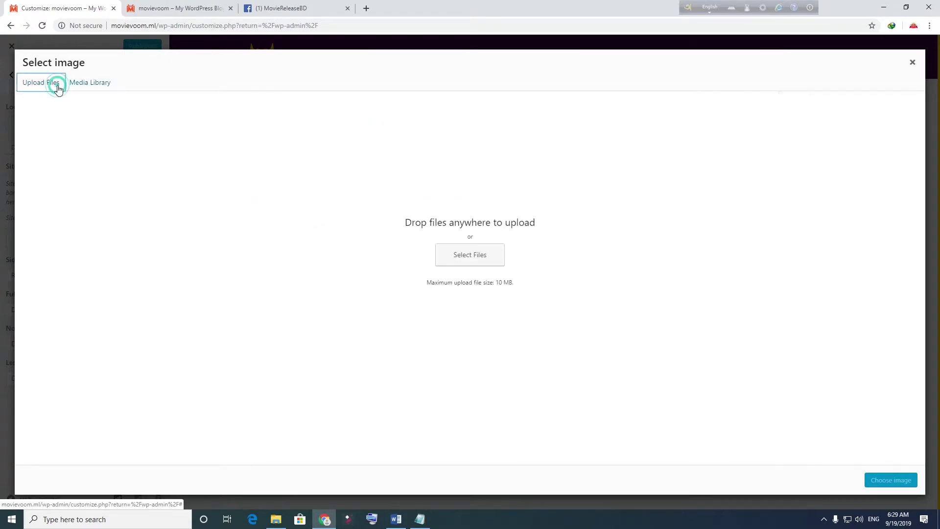
{"action": "left_click", "coordinate": [495, 258]}
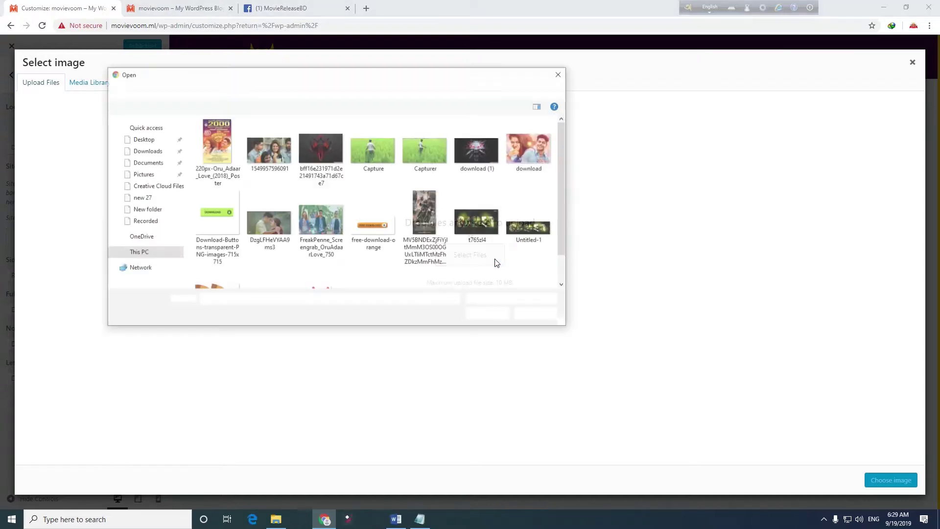
{"action": "scroll", "coordinate": [343, 280], "scroll_direction": "down", "scroll_amount": 1}
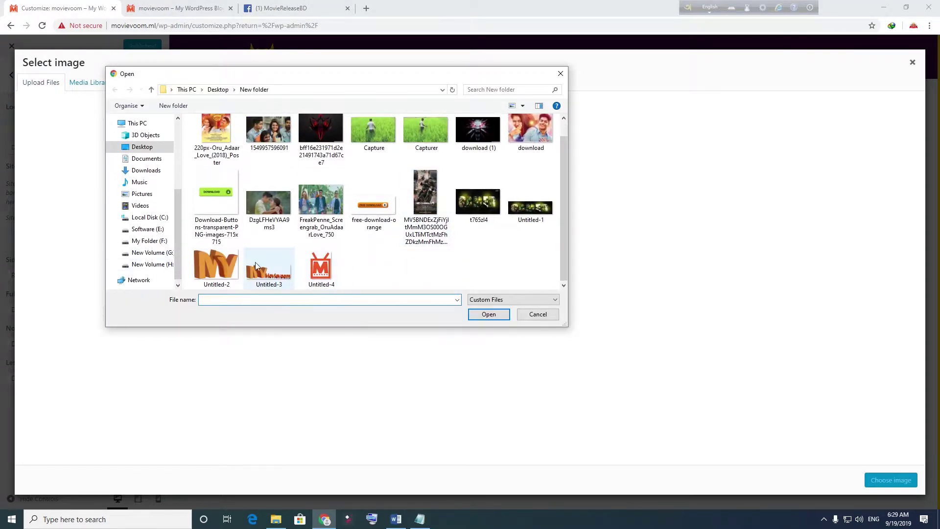
{"action": "left_click", "coordinate": [561, 71]}
{"action": "left_click", "coordinate": [92, 87]}
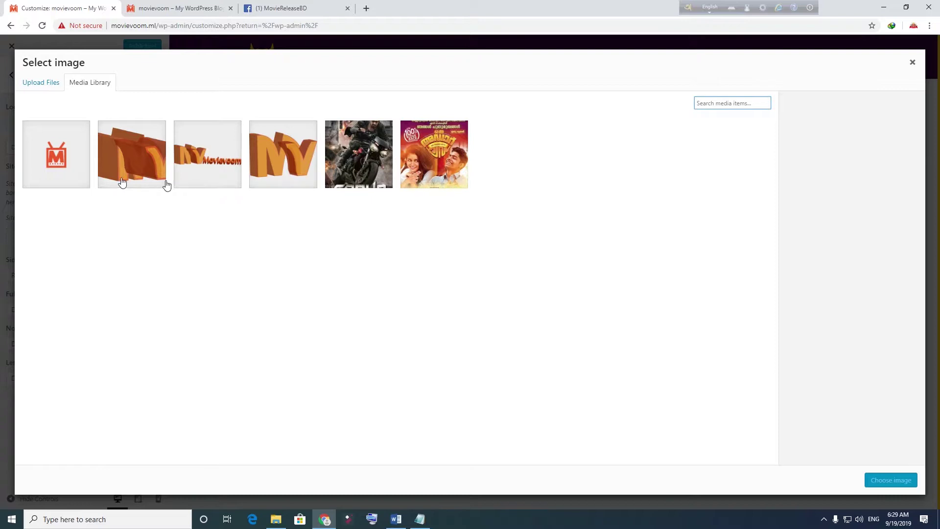
- Set the site logo to the Untitled-3.png image from the media library
{"action": "left_click", "coordinate": [212, 172]}
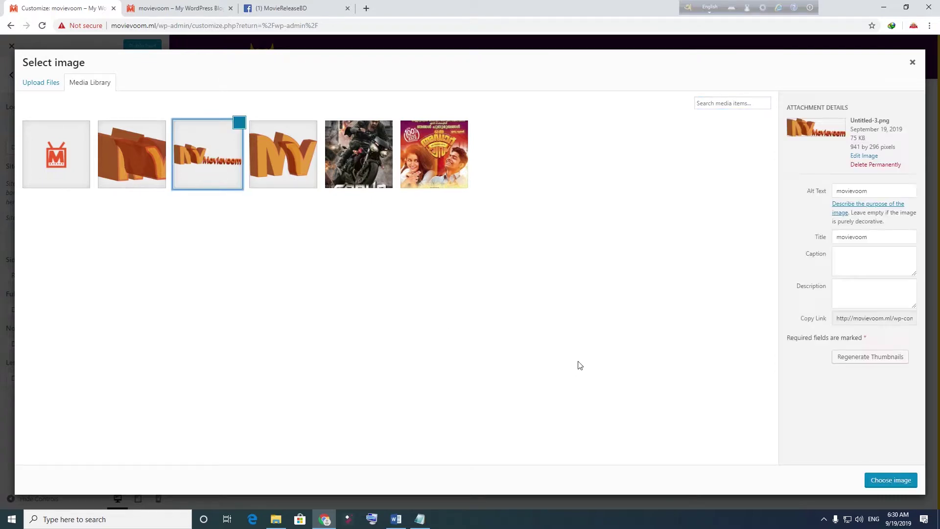
{"action": "left_click", "coordinate": [873, 192]}
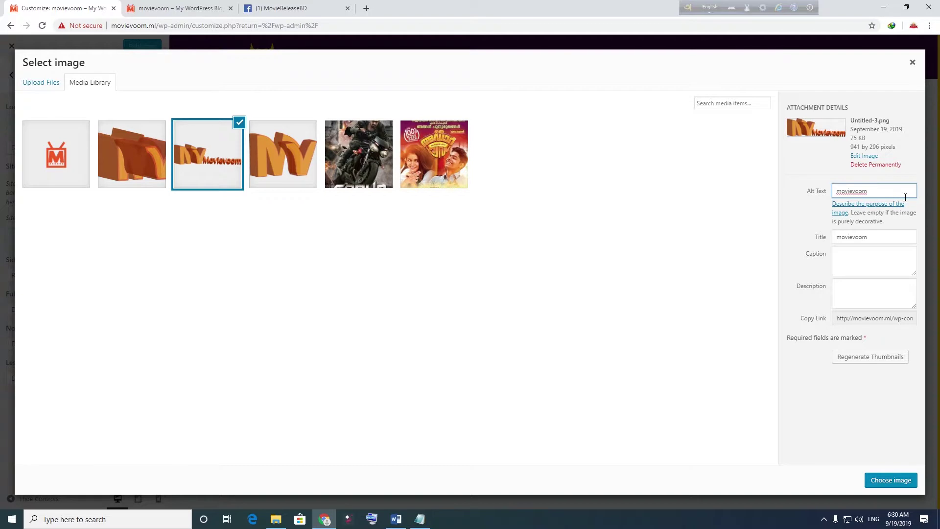
{"action": "left_click", "coordinate": [873, 191]}
{"action": "left_click", "coordinate": [886, 250]}
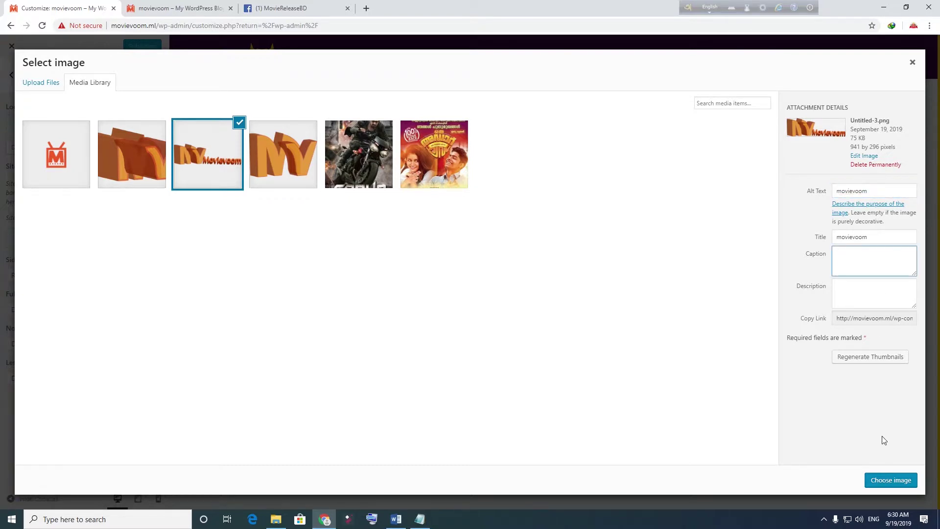
{"action": "left_click", "coordinate": [897, 484]}
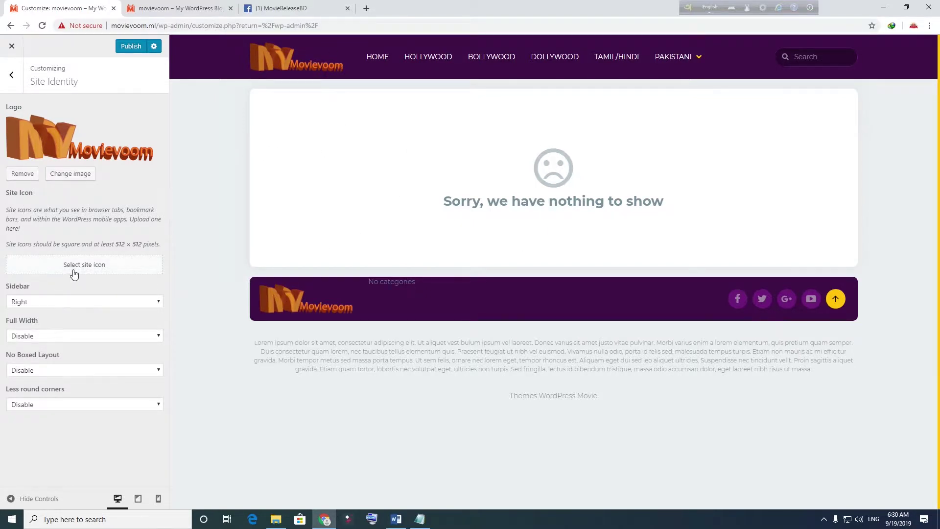
- Set the site icon to Untitled-4-1.png from the media library, with alt text movievoom, and crop it to the suggested area
{"action": "left_click", "coordinate": [95, 270]}
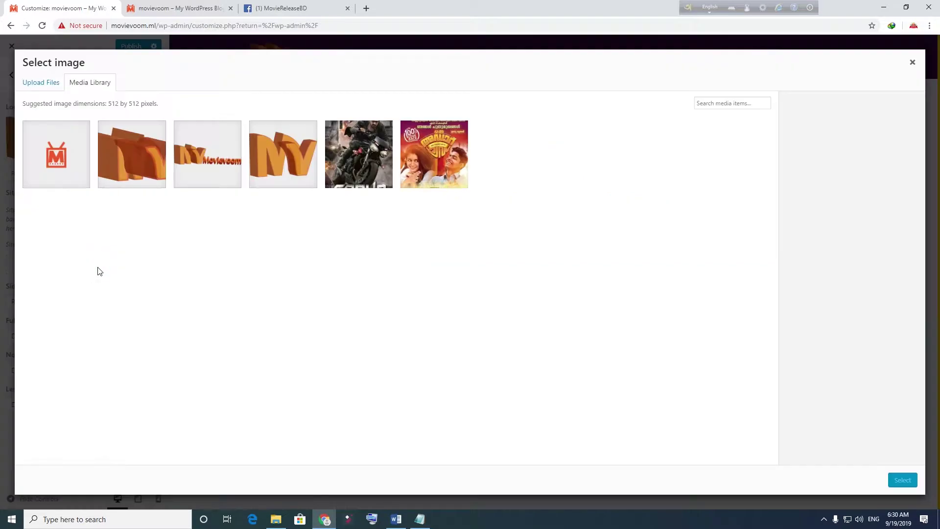
{"action": "left_click", "coordinate": [64, 185]}
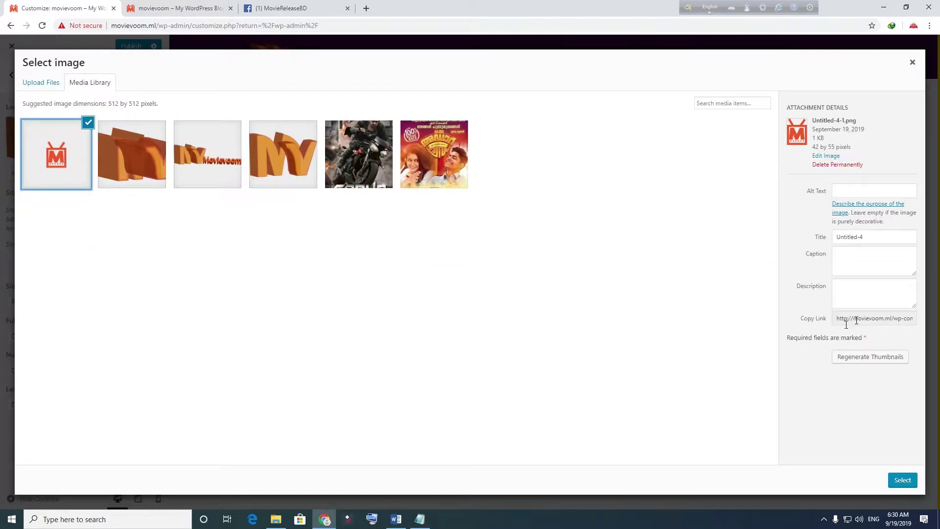
{"action": "left_click", "coordinate": [856, 190]}
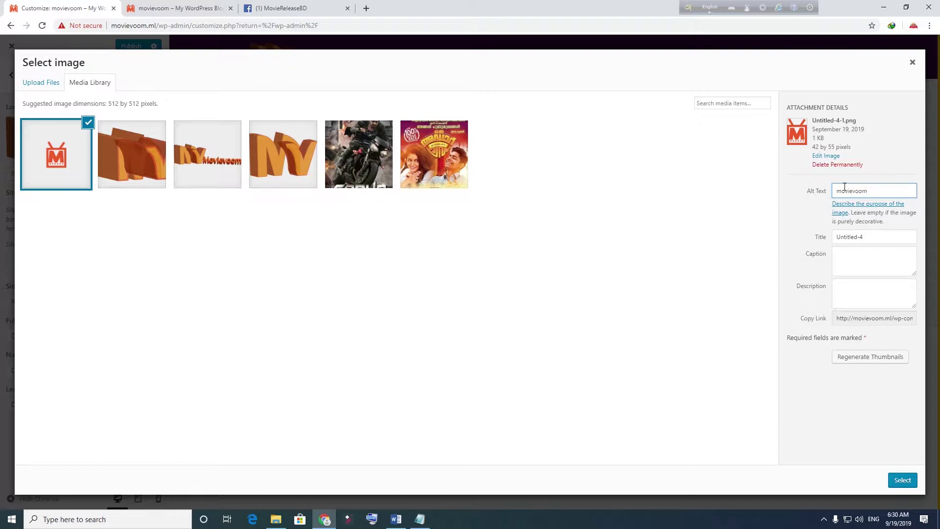
{"action": "left_click", "coordinate": [872, 263]}
{"action": "left_click", "coordinate": [909, 482]}
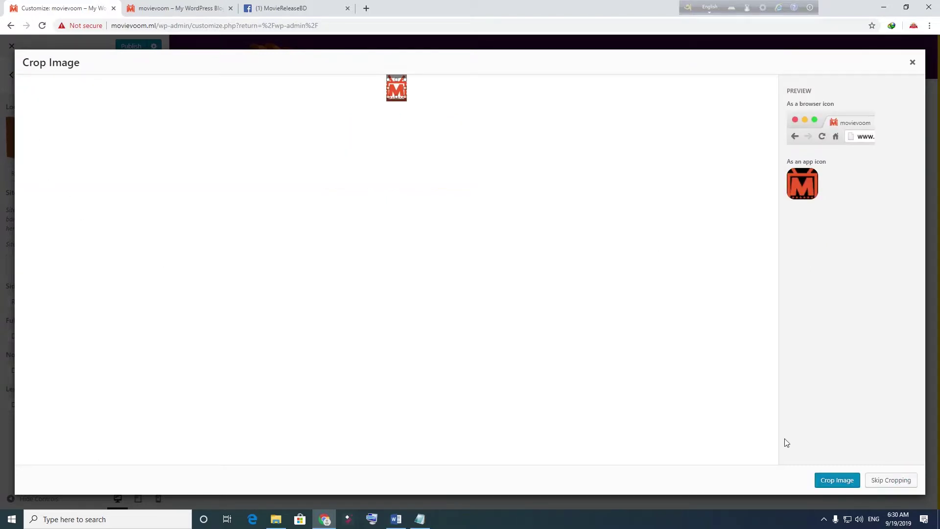
{"action": "left_click", "coordinate": [826, 485]}
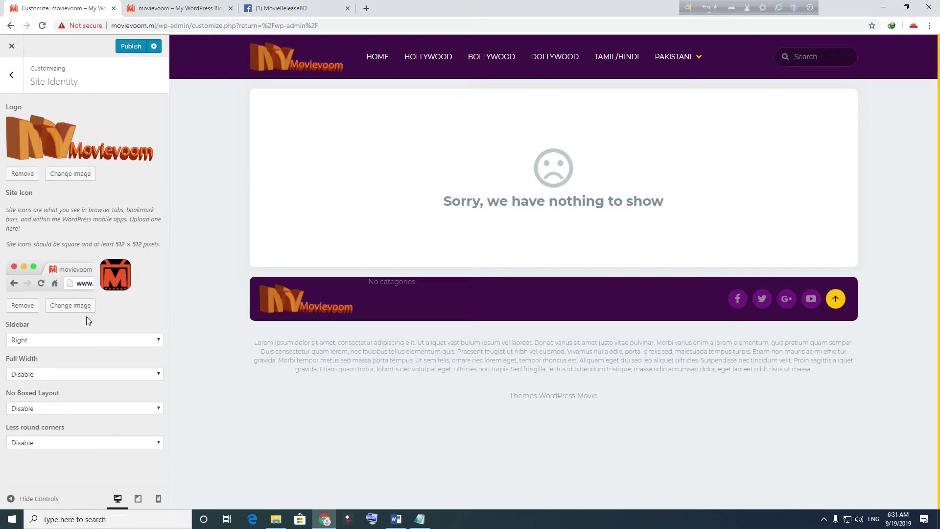
{"action": "left_click", "coordinate": [161, 340]}
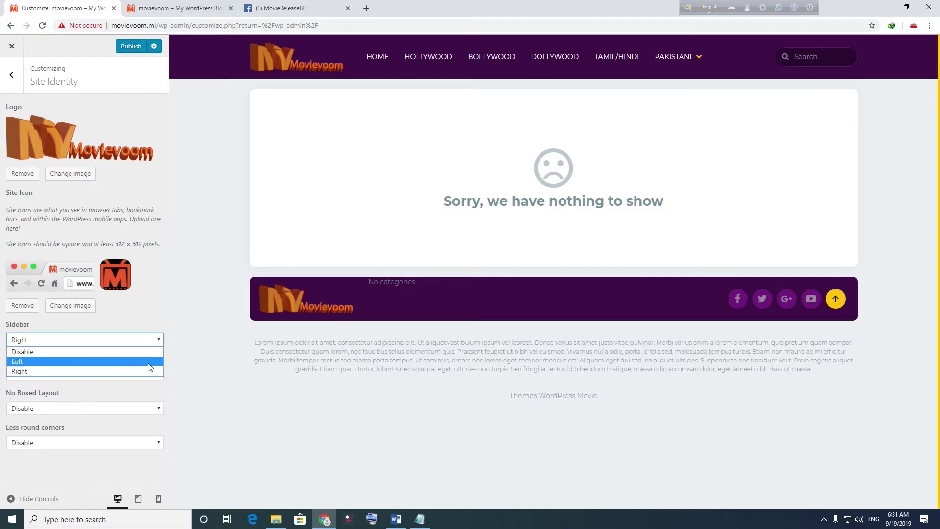
{"action": "left_click", "coordinate": [161, 388]}
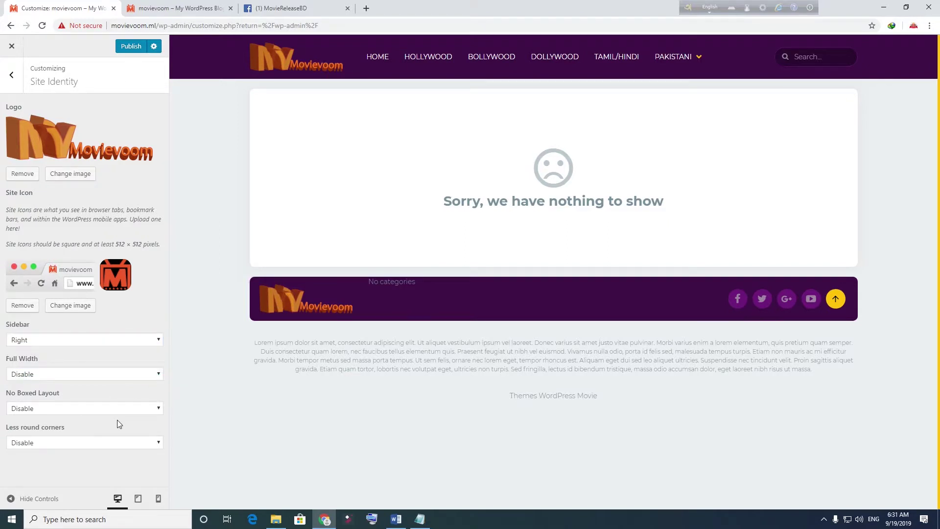
{"action": "left_click", "coordinate": [160, 411]}
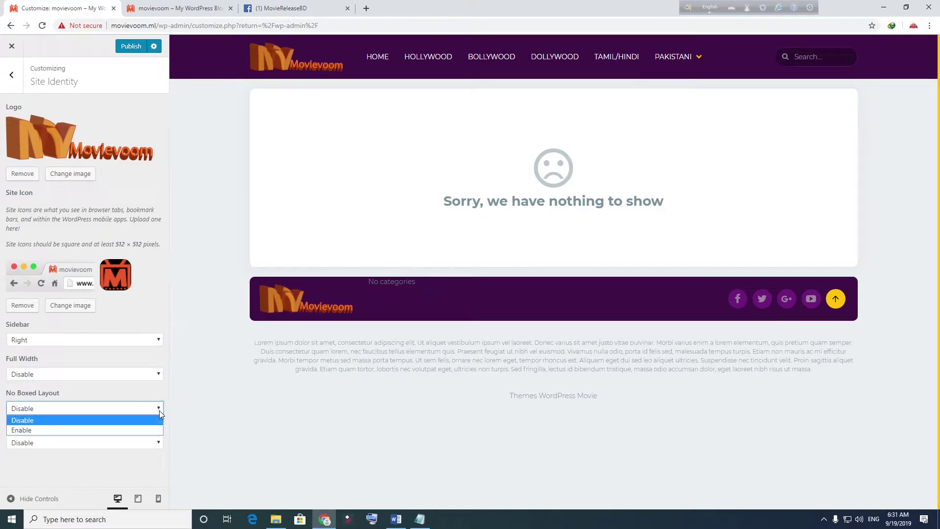
{"action": "left_click", "coordinate": [159, 411]}
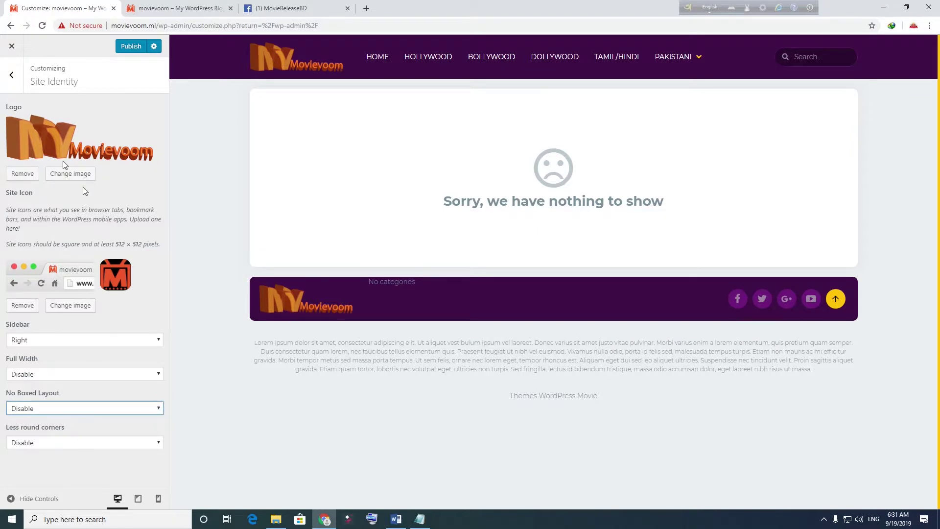
- Publish the site identity changes and check the logo on the reloaded live site and its HOME page
{"action": "left_click", "coordinate": [138, 49]}
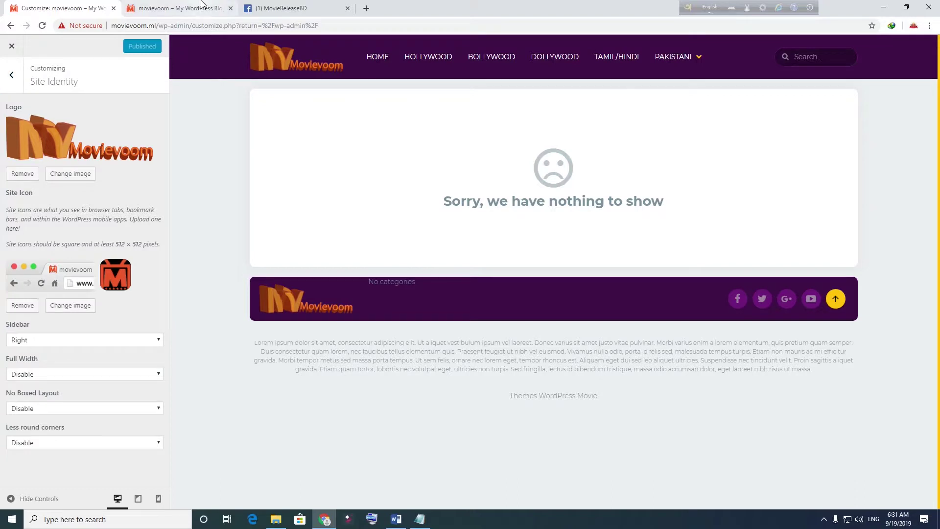
{"action": "left_click", "coordinate": [177, 8]}
{"action": "left_click", "coordinate": [42, 26]}
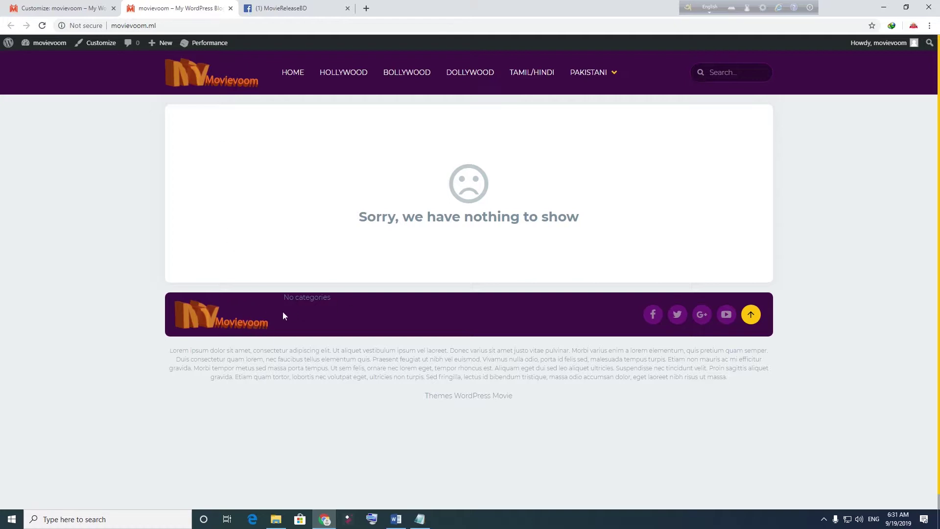
{"action": "left_click", "coordinate": [232, 83]}
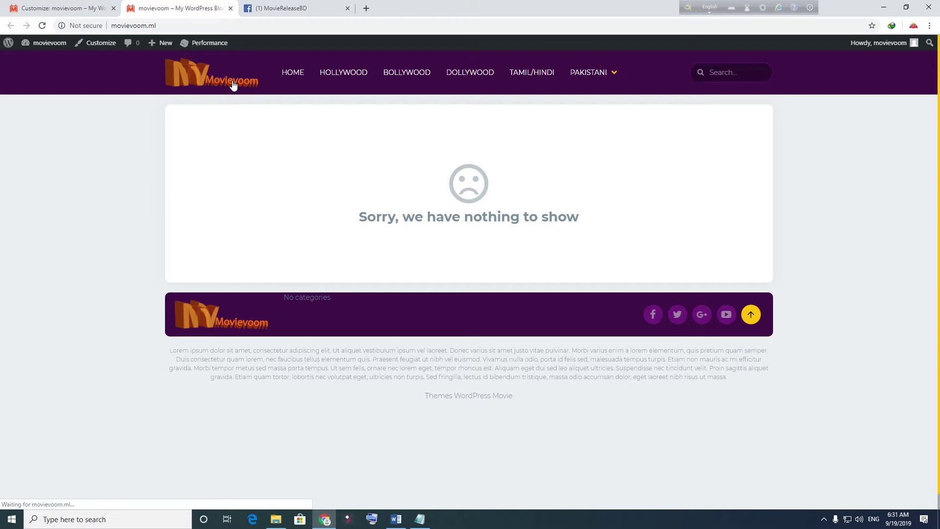
{"action": "left_click", "coordinate": [289, 78]}
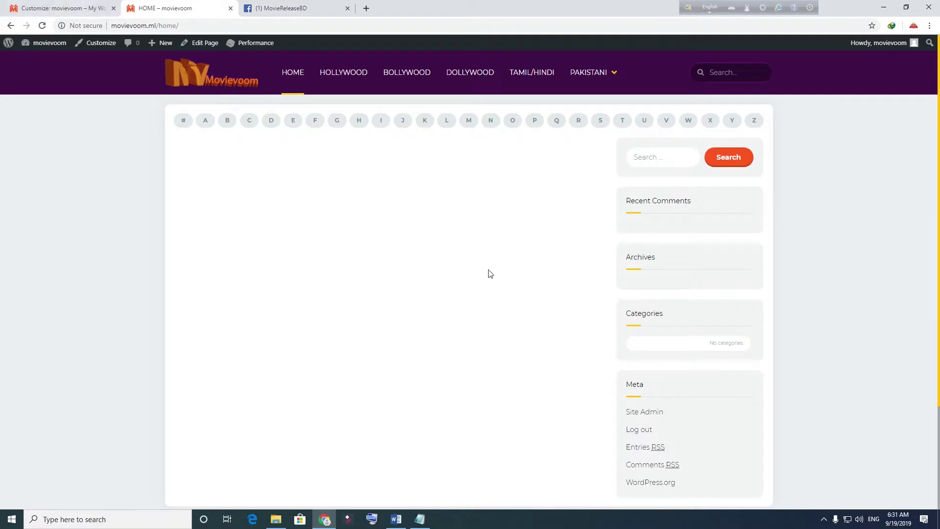
- Return to the customizer and look through its General, Slider, SEO and Menus settings
{"action": "left_click", "coordinate": [58, 10]}
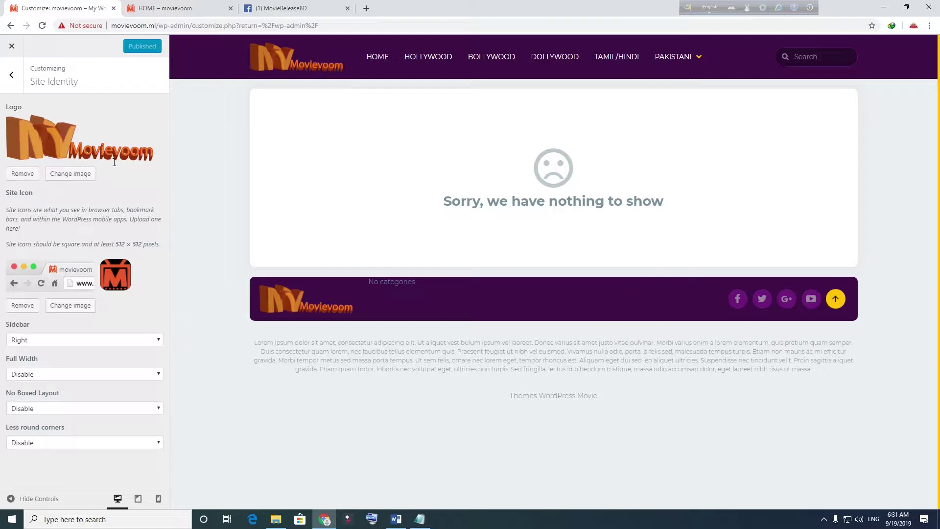
{"action": "left_click", "coordinate": [11, 75]}
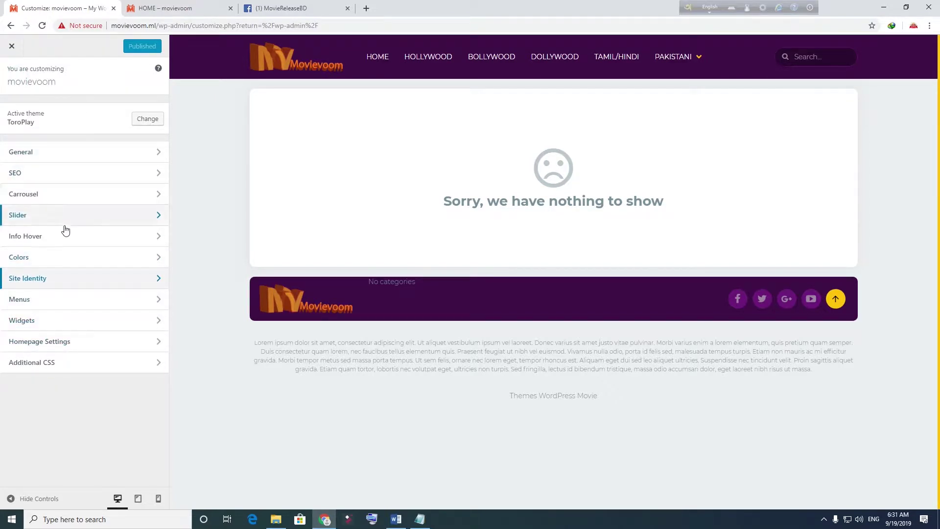
{"action": "left_click", "coordinate": [107, 152]}
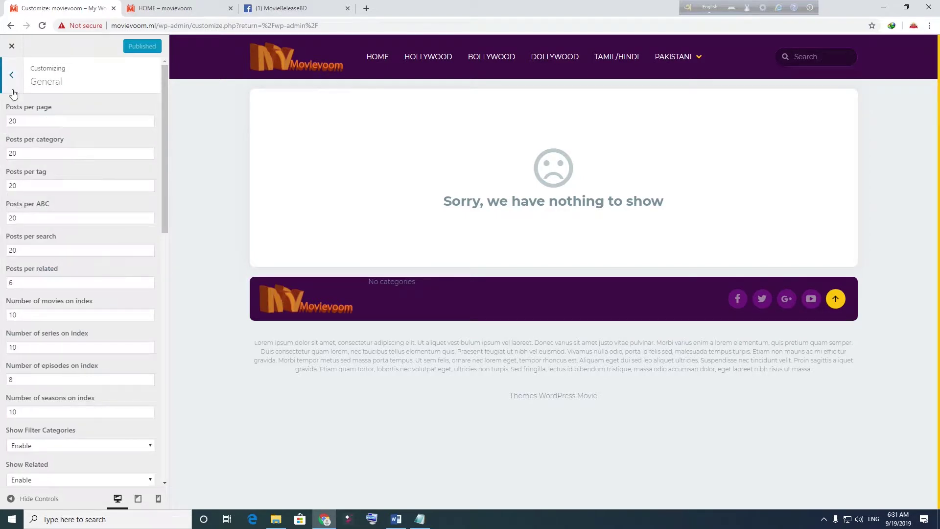
{"action": "left_click", "coordinate": [11, 75]}
{"action": "left_click", "coordinate": [95, 220]}
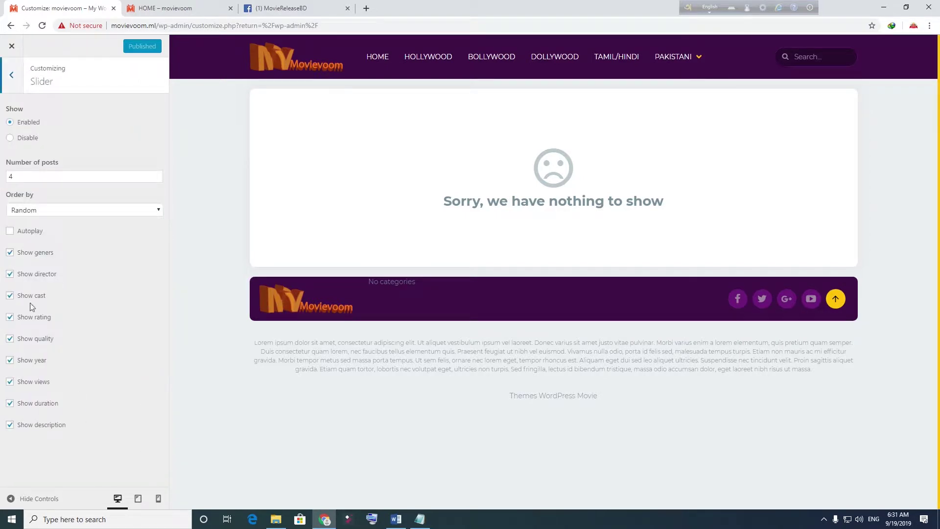
{"action": "left_click", "coordinate": [11, 75]}
{"action": "left_click", "coordinate": [113, 177]}
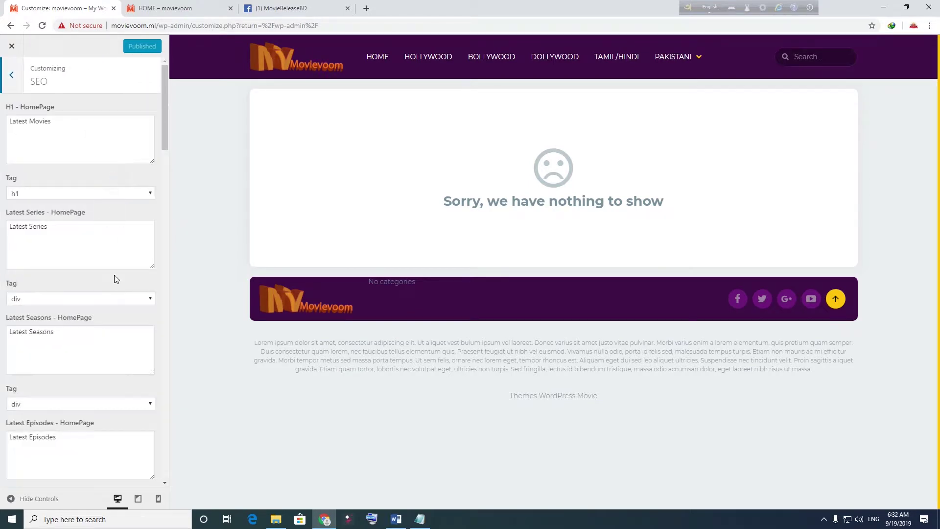
{"action": "scroll", "coordinate": [116, 277], "scroll_direction": "down", "scroll_amount": 10}
{"action": "scroll", "coordinate": [118, 276], "scroll_direction": "up", "scroll_amount": 10}
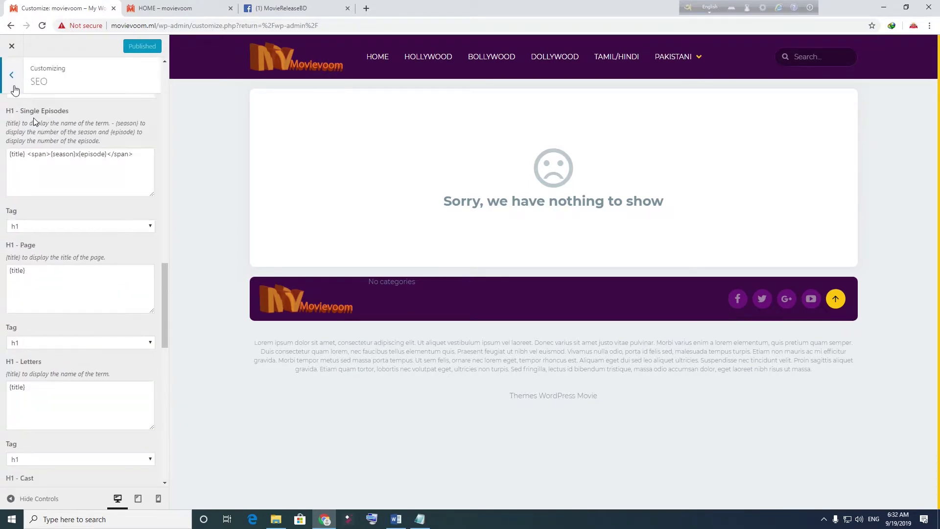
{"action": "left_click", "coordinate": [13, 76]}
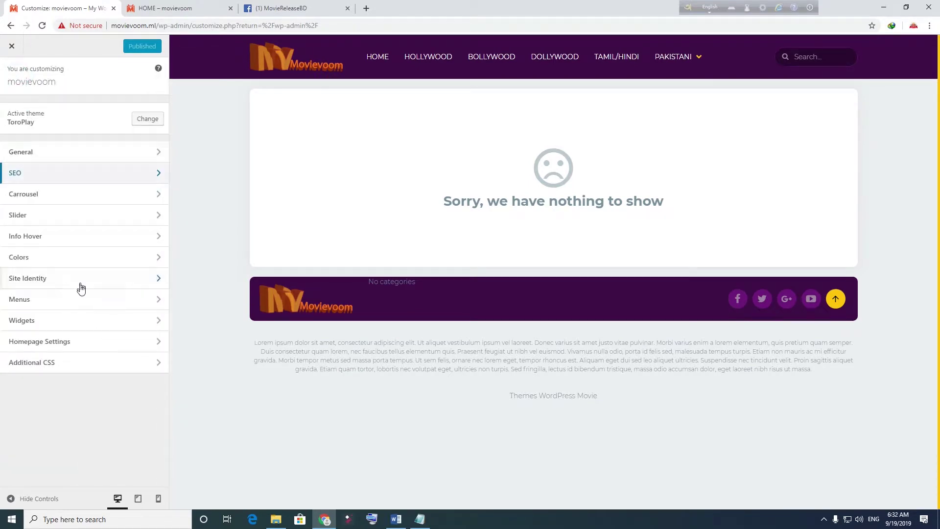
{"action": "left_click", "coordinate": [123, 302]}
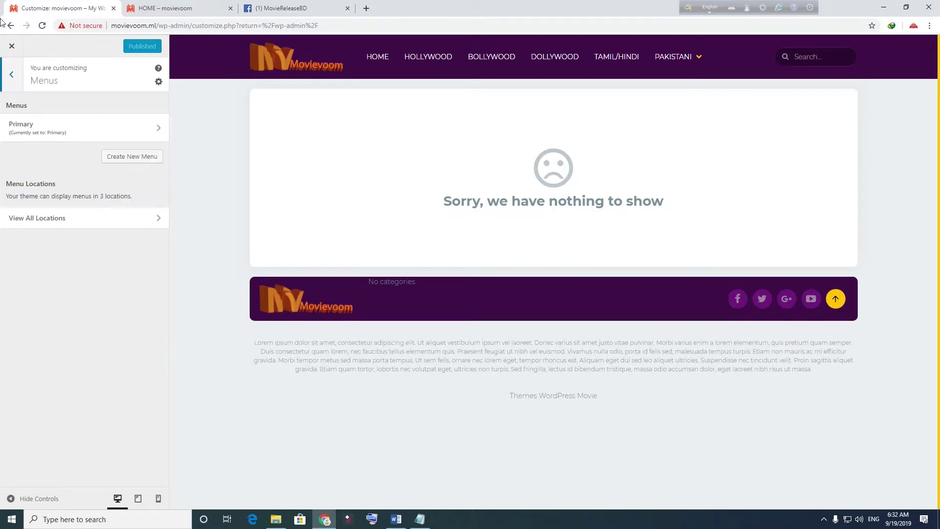
{"action": "left_click", "coordinate": [12, 74]}
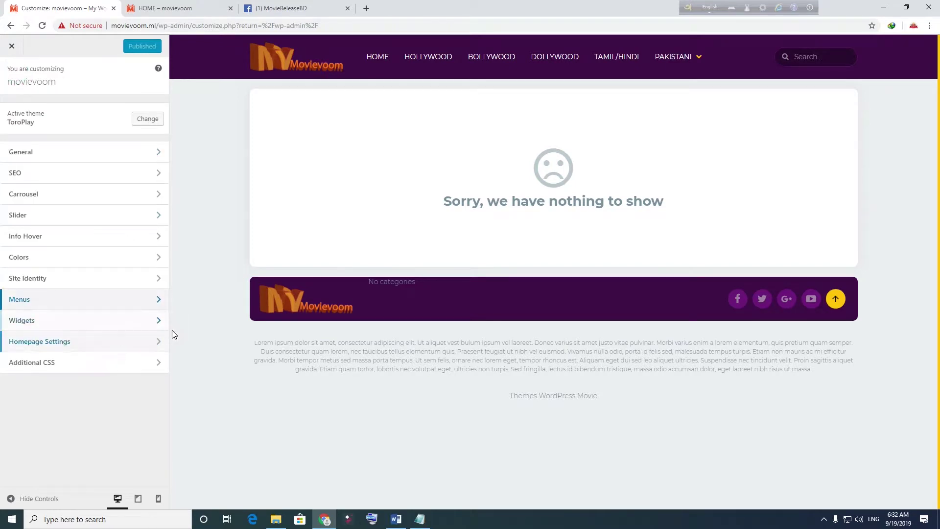
- Look through the Widgets, Homepage Settings and Additional CSS sections of the customizer, and close it
{"action": "left_click", "coordinate": [153, 323]}
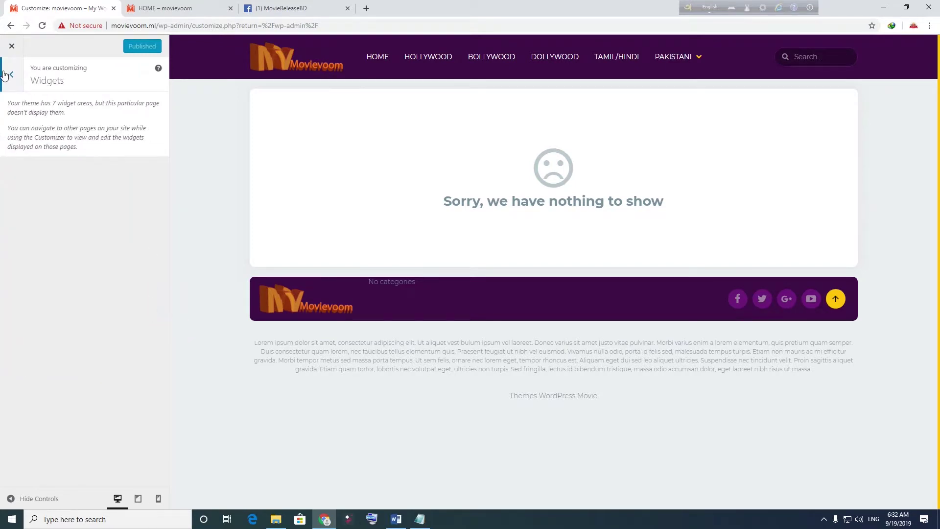
{"action": "left_click", "coordinate": [8, 77]}
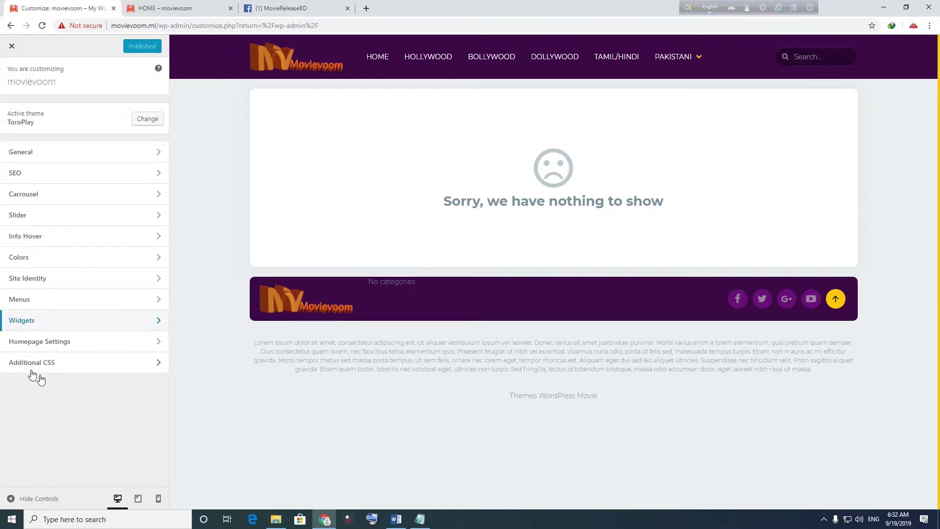
{"action": "left_click", "coordinate": [139, 342]}
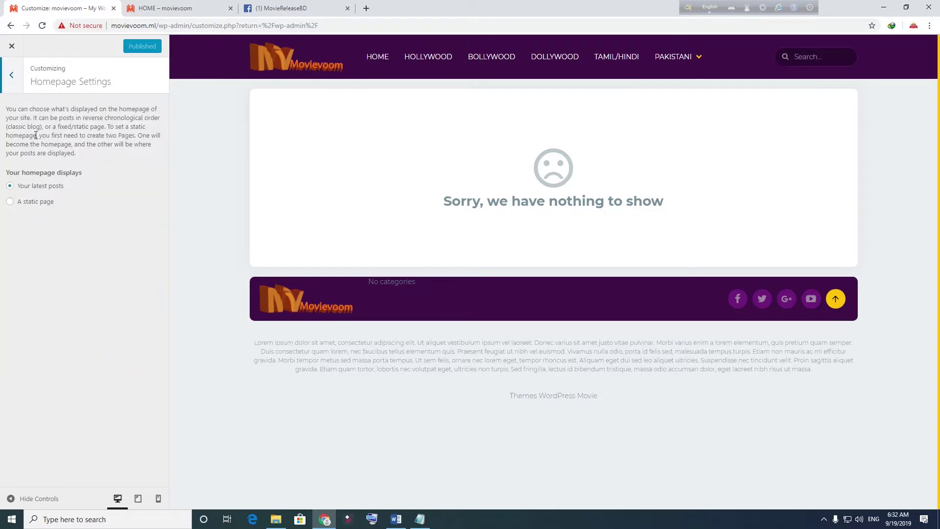
{"action": "left_click", "coordinate": [11, 75]}
{"action": "left_click", "coordinate": [128, 364]}
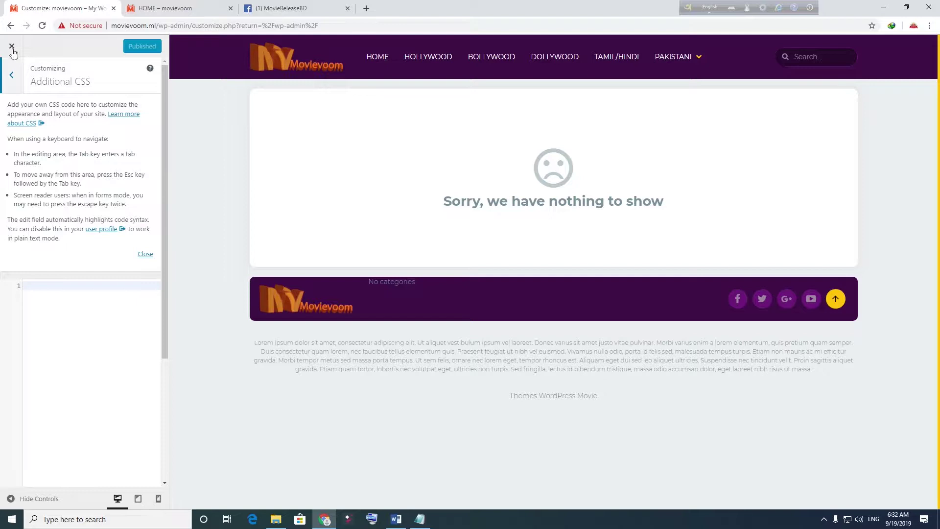
{"action": "left_click", "coordinate": [18, 75]}
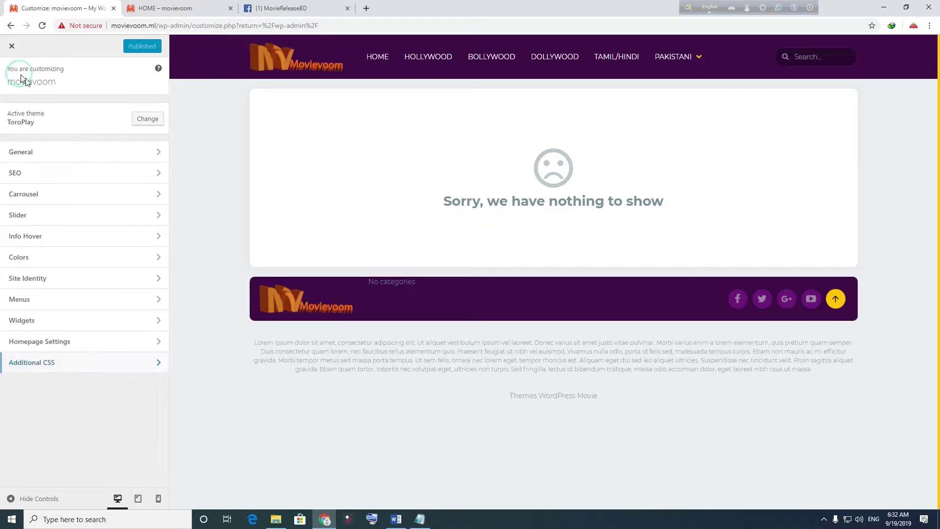
{"action": "left_click", "coordinate": [12, 49]}
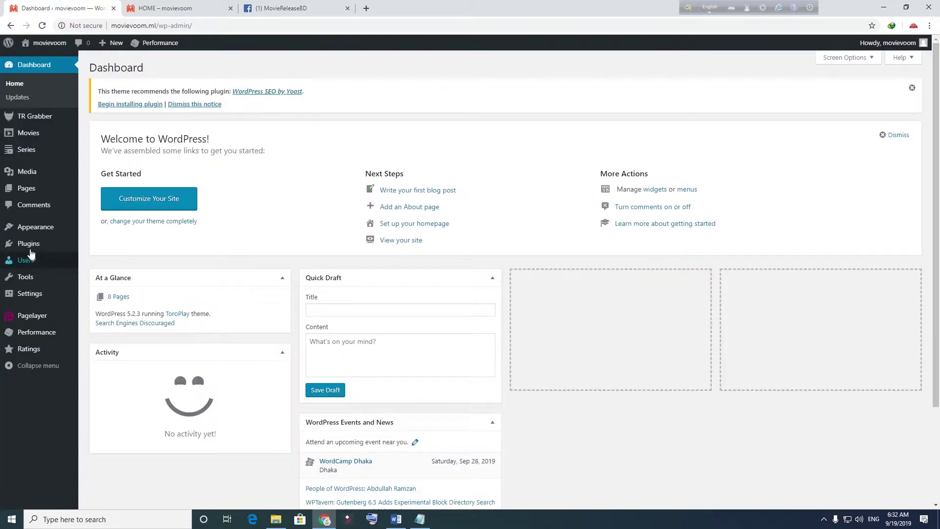
- Create a new page titled "About us" and place the cursor in its body
{"action": "mouse_move", "coordinate": [41, 232]}
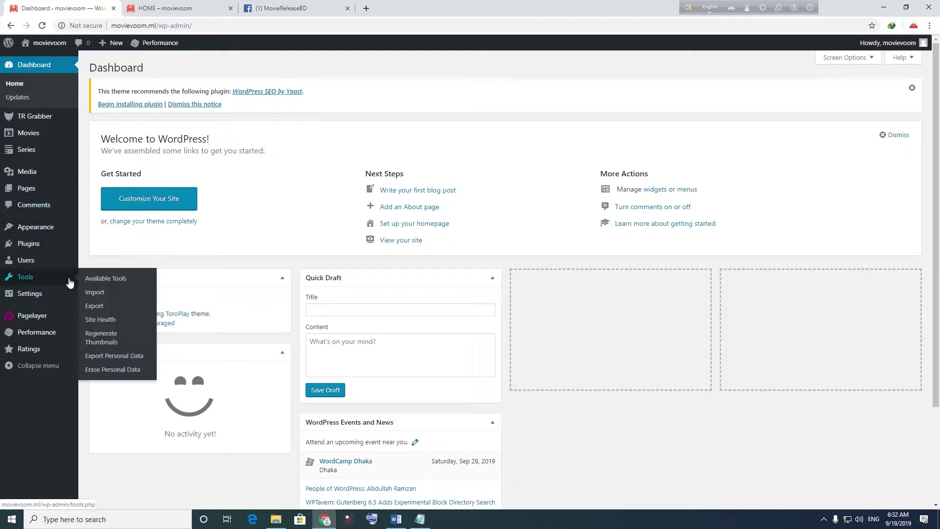
{"action": "mouse_move", "coordinate": [46, 284]}
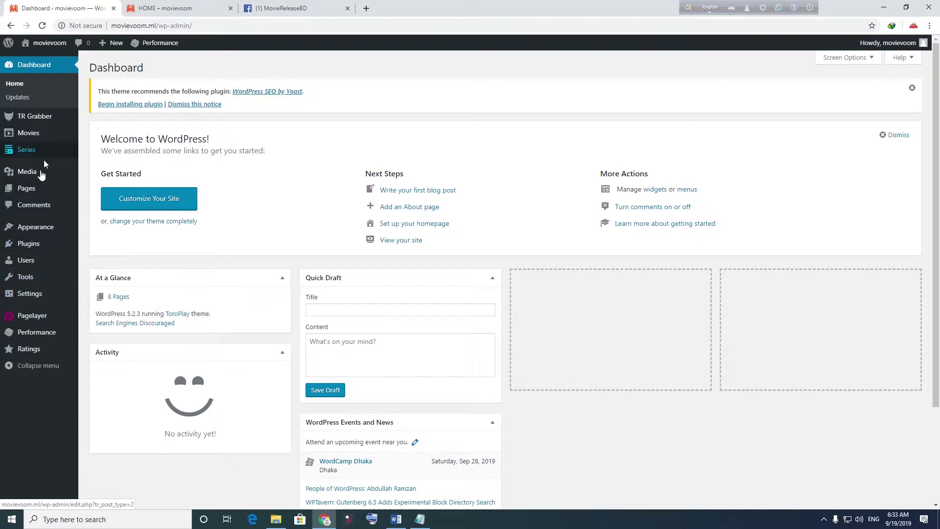
{"action": "left_click", "coordinate": [36, 196]}
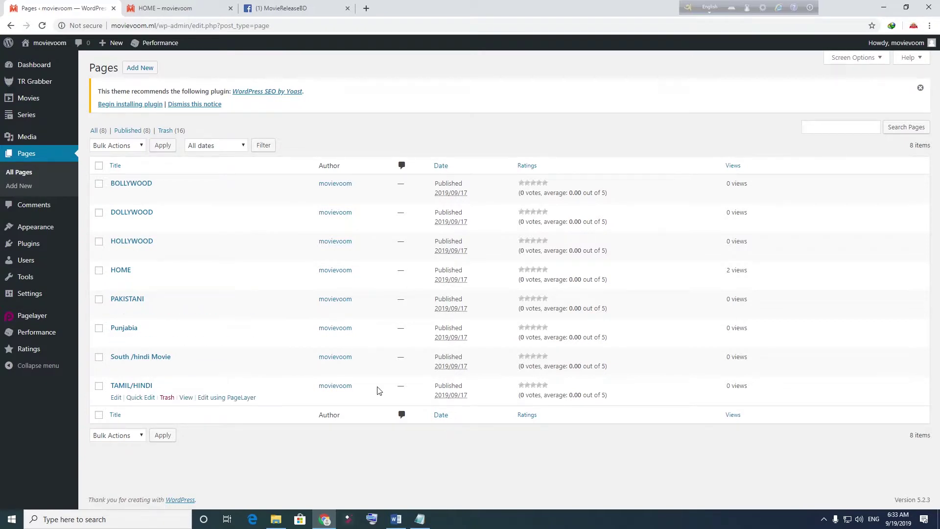
{"action": "left_click", "coordinate": [139, 71]}
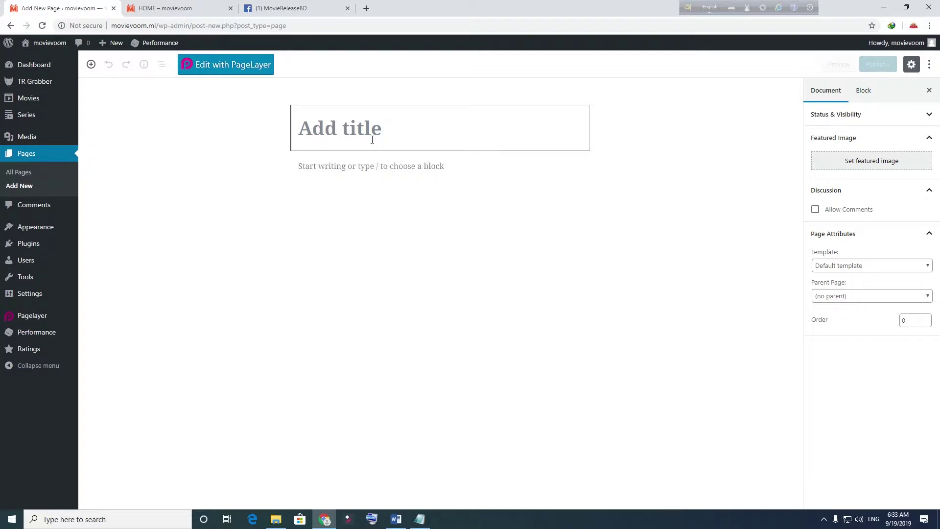
{"action": "type", "text": "A"}
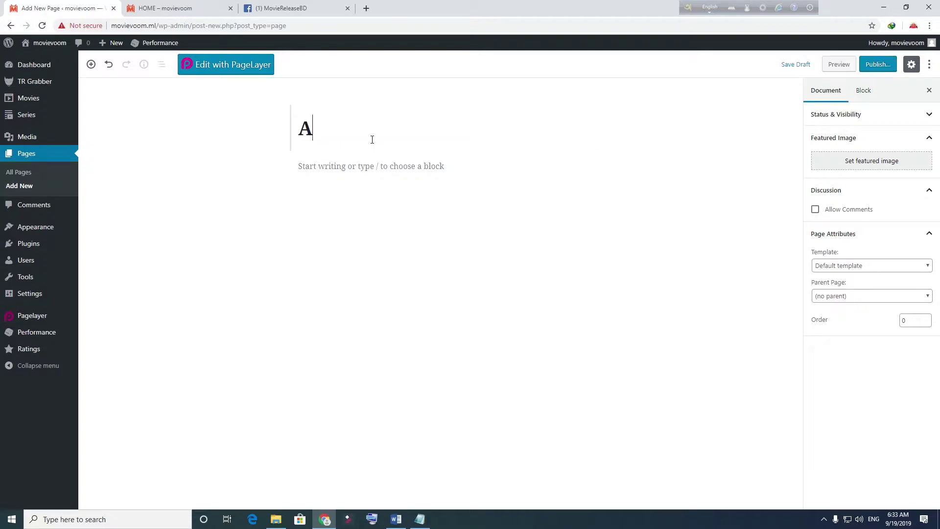
{"action": "type", "text": "bout us"}
{"action": "left_click", "coordinate": [440, 210]}
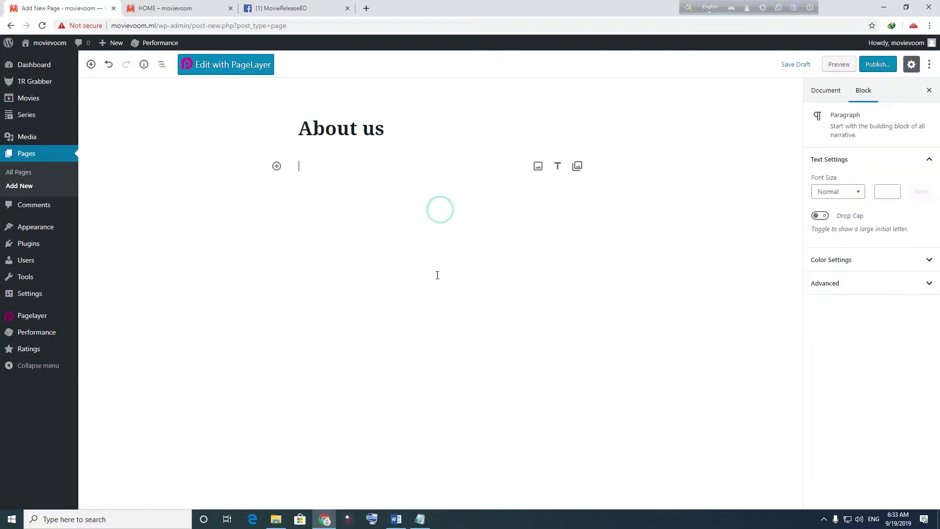
- Look at the empty paragraph's font size options, color settings and advanced settings
{"action": "left_click", "coordinate": [860, 195]}
{"action": "left_click", "coordinate": [860, 196]}
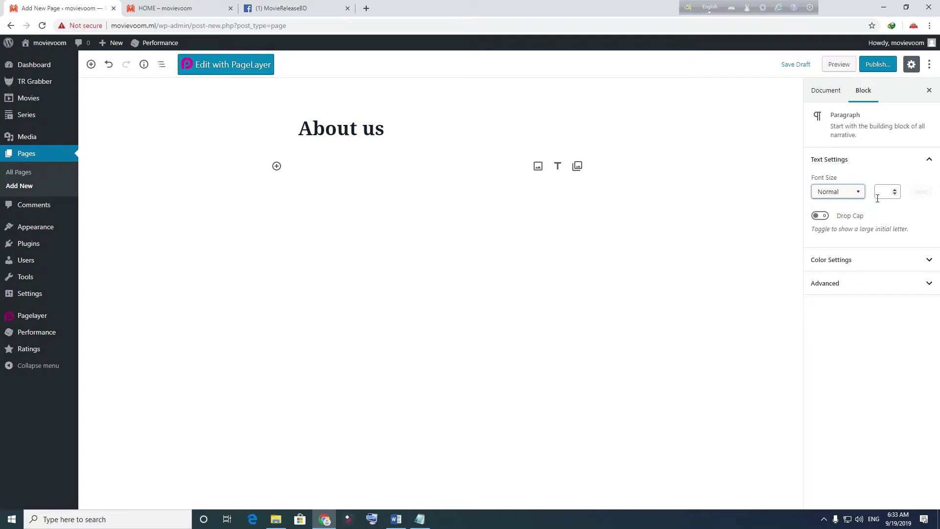
{"action": "left_click", "coordinate": [877, 264]}
{"action": "left_click", "coordinate": [878, 267]}
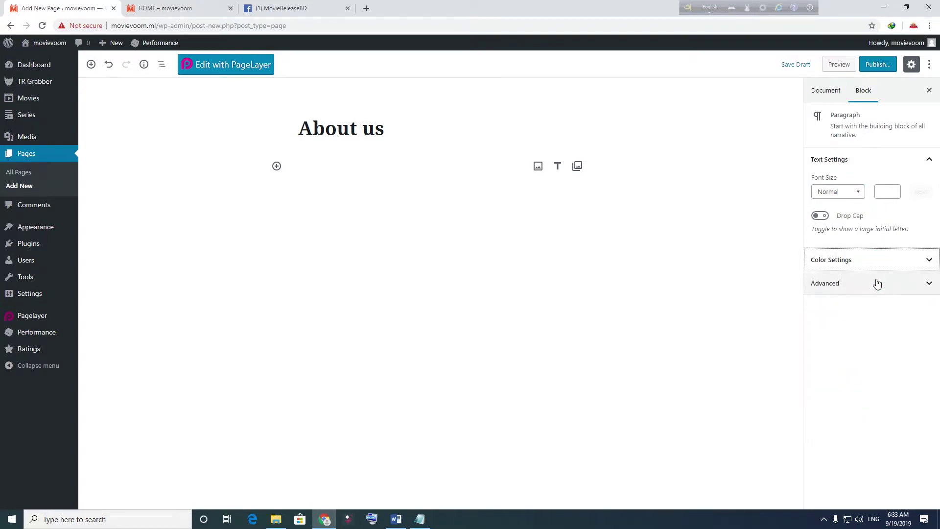
{"action": "left_click", "coordinate": [877, 282]}
{"action": "left_click", "coordinate": [877, 284]}
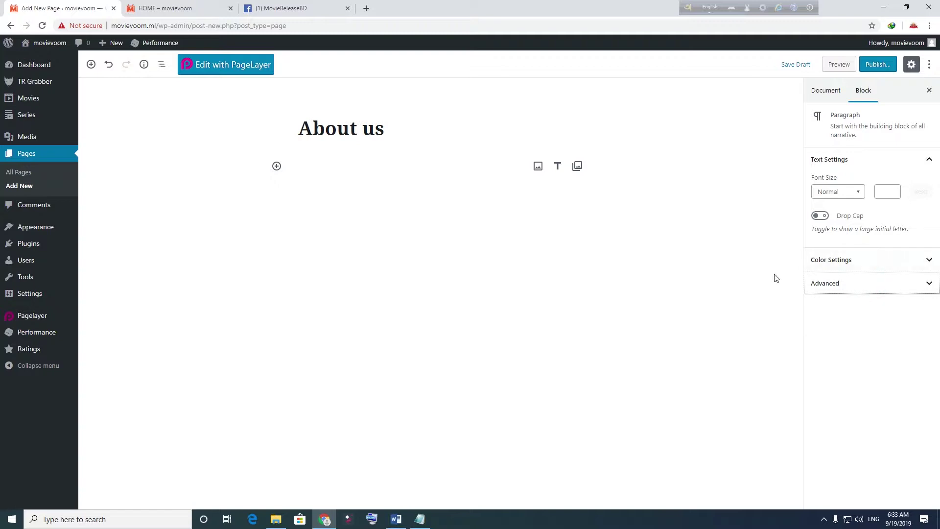
- Look over the live HOME page from header to footer and return to the page editor
{"action": "left_click", "coordinate": [166, 9]}
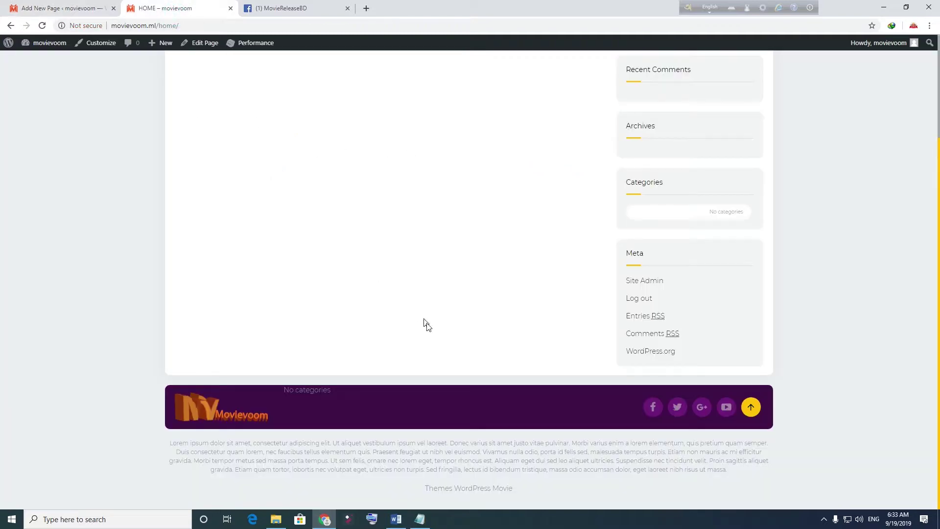
{"action": "scroll", "coordinate": [411, 245], "scroll_direction": "up", "scroll_amount": 3}
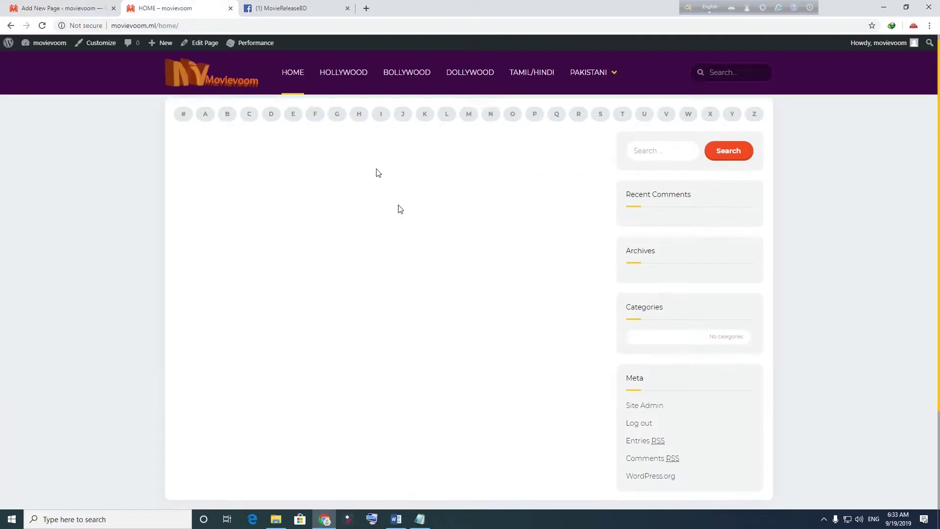
{"action": "scroll", "coordinate": [399, 208], "scroll_direction": "down", "scroll_amount": 3}
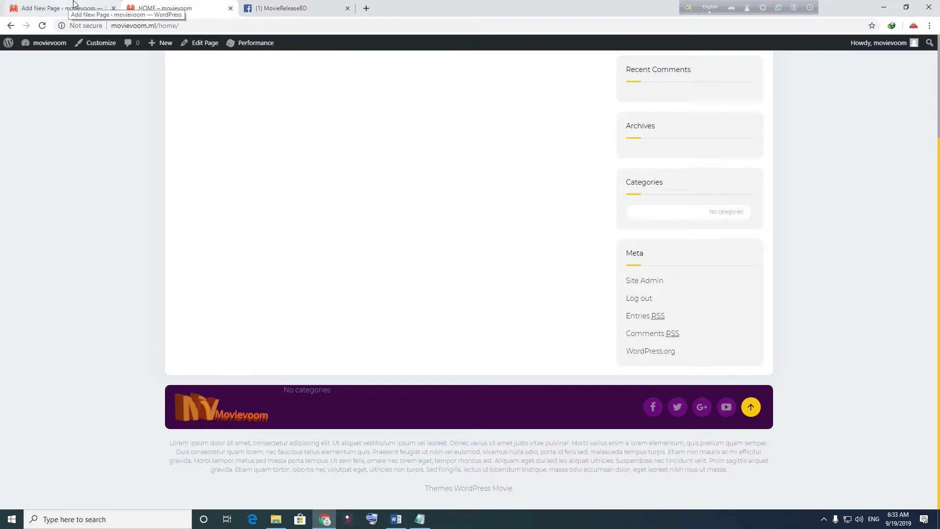
{"action": "left_click", "coordinate": [74, 4]}
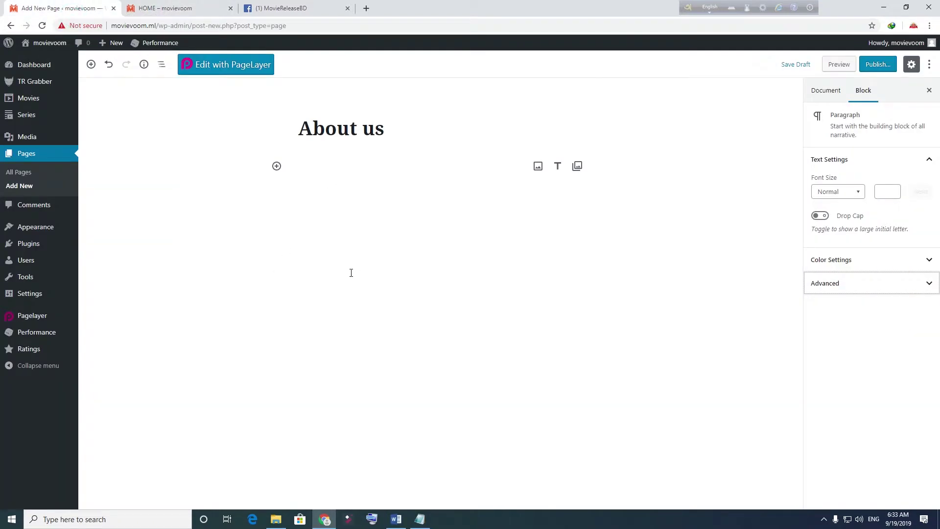
{"action": "left_click", "coordinate": [253, 285]}
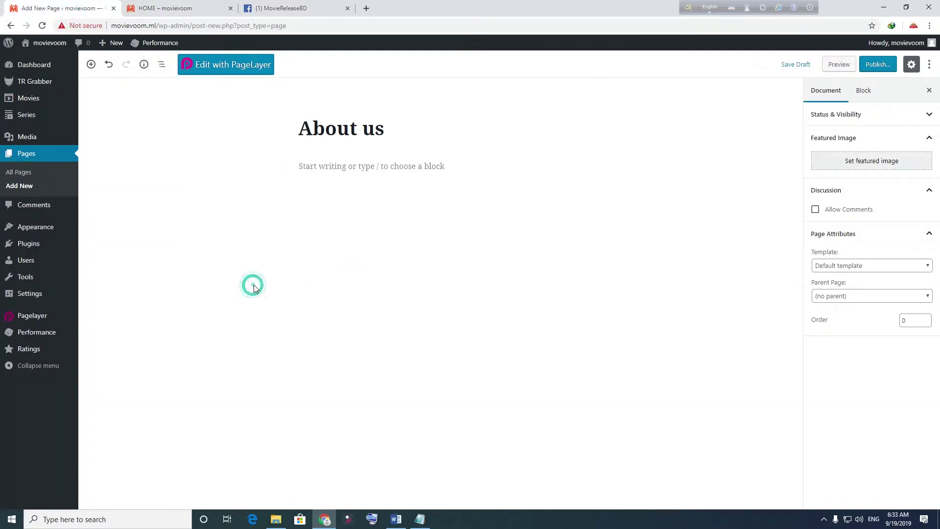
{"action": "left_click", "coordinate": [334, 171]}
{"action": "left_click", "coordinate": [304, 264]}
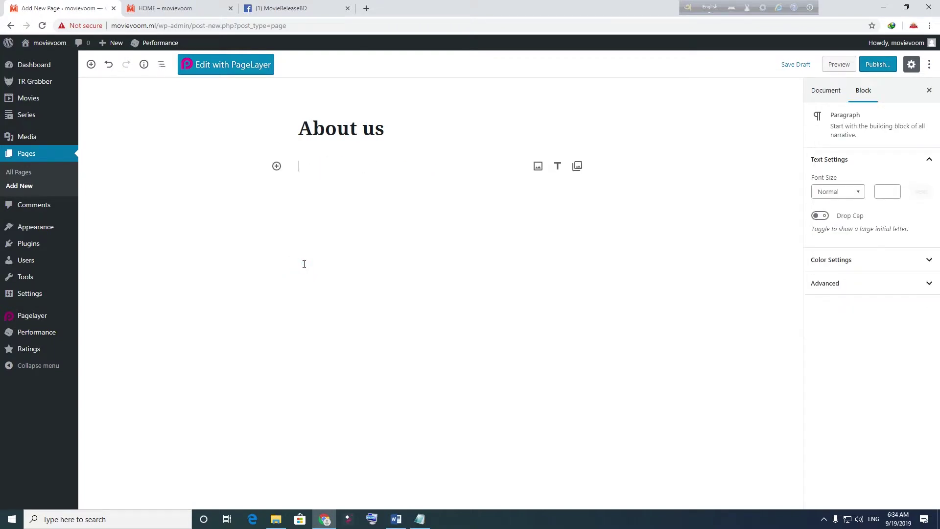
{"action": "left_click", "coordinate": [828, 91]}
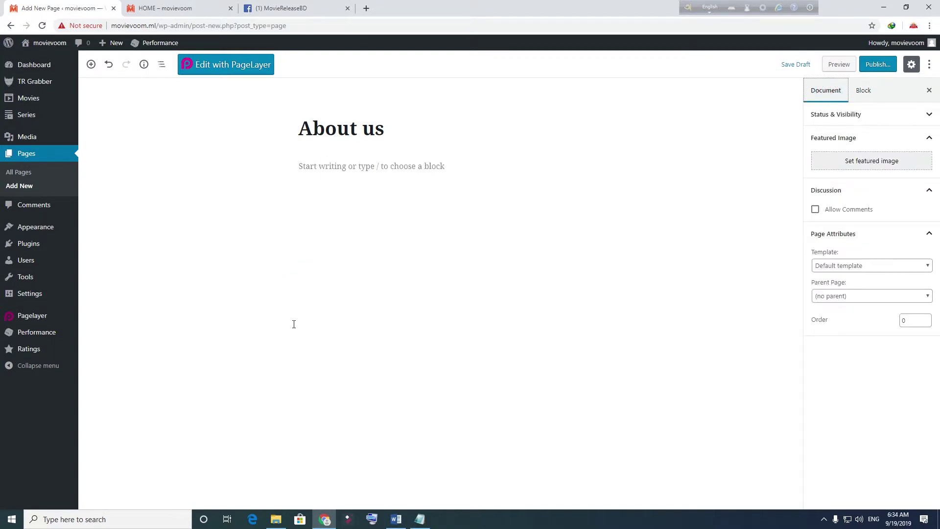
{"action": "left_click", "coordinate": [306, 260]}
{"action": "left_click", "coordinate": [330, 248]}
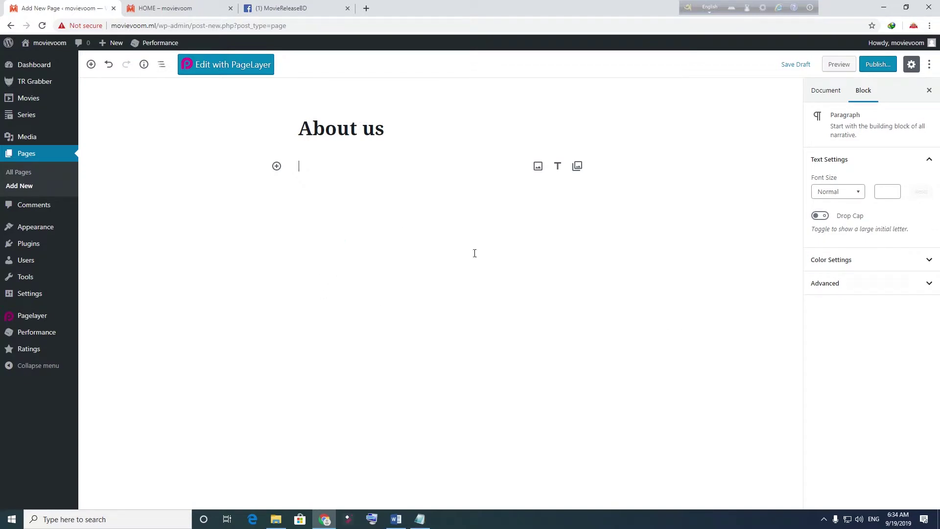
{"action": "left_click", "coordinate": [337, 170]}
{"action": "left_click", "coordinate": [558, 165]}
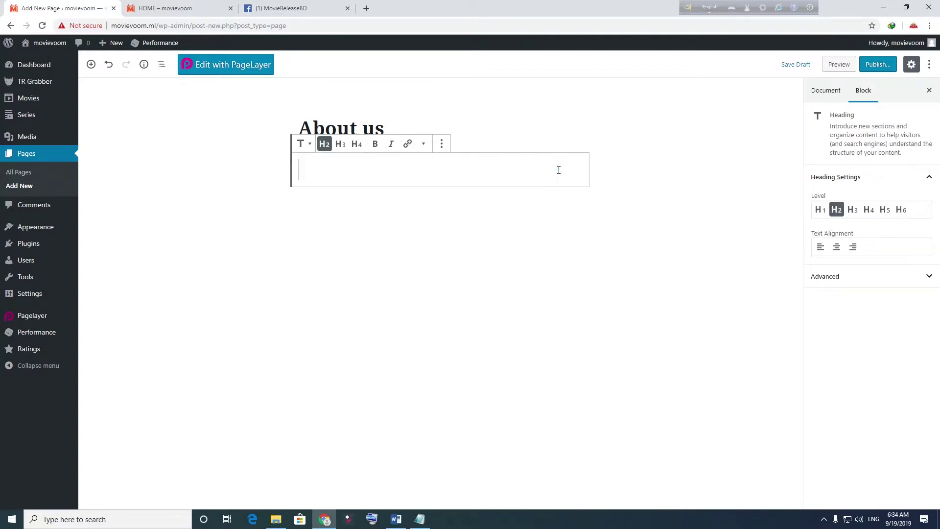
{"action": "left_click", "coordinate": [305, 171]}
{"action": "left_click", "coordinate": [303, 144]}
{"action": "left_click", "coordinate": [339, 215]}
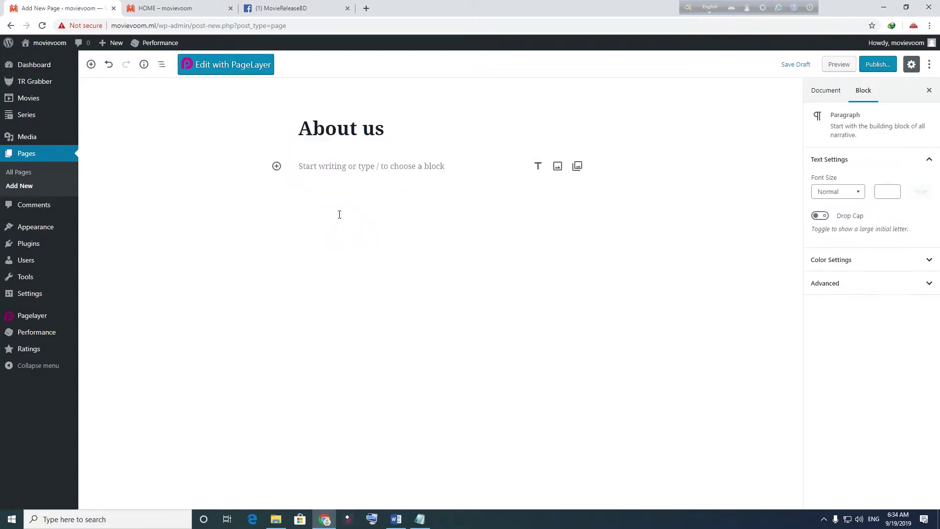
- Switch to the Word document, remove the space before its second paragraph and copy the first two MovieVoom.ml paragraphs
{"action": "key", "text": "alt+Tab"}
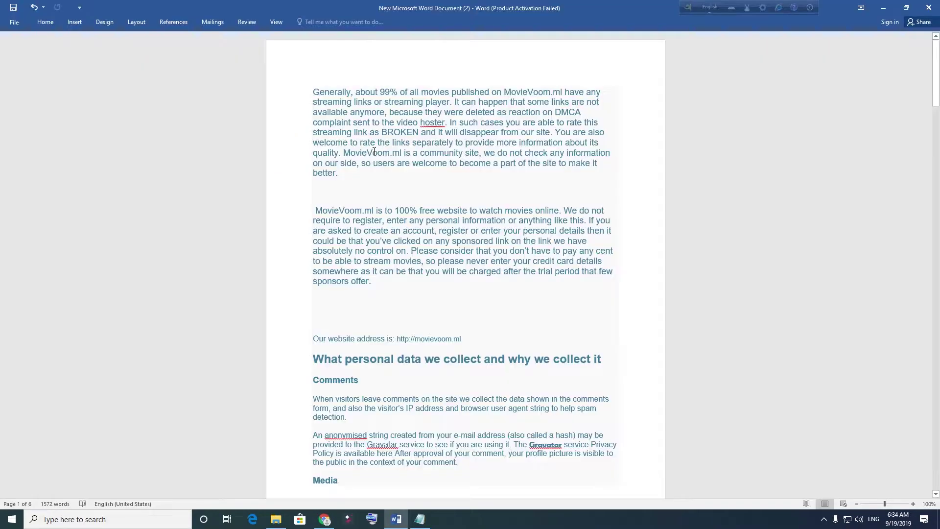
{"action": "left_click", "coordinate": [317, 212]}
{"action": "key", "text": "BackSpace"}
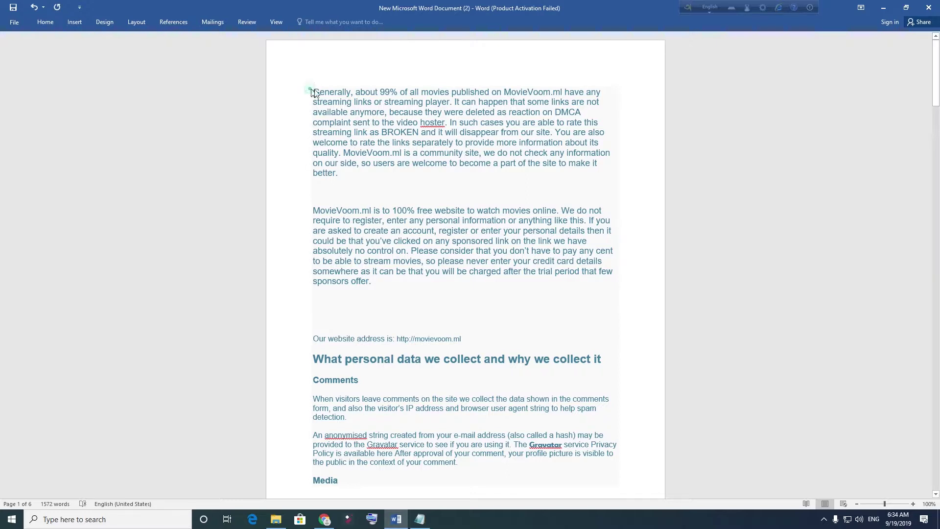
{"action": "left_click_drag", "start_coordinate": [314, 90], "coordinate": [545, 281]}
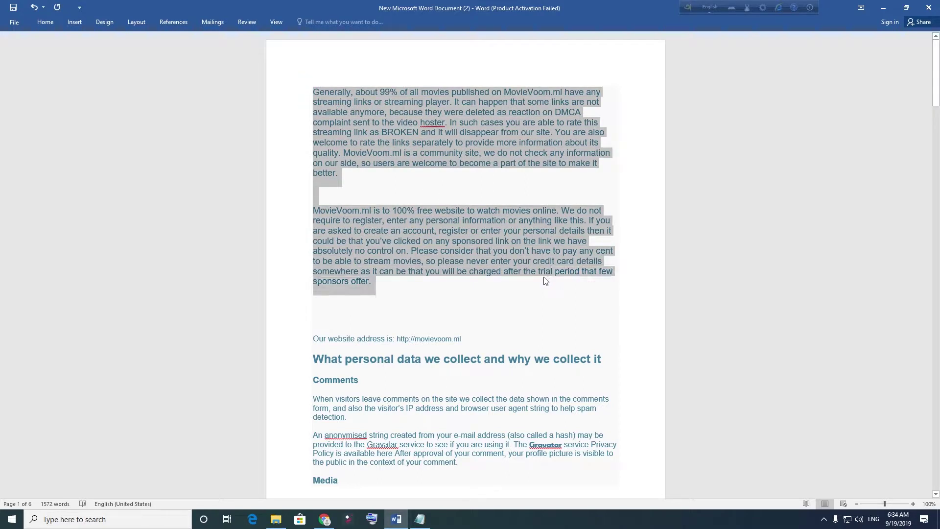
{"action": "right_click", "coordinate": [465, 229]}
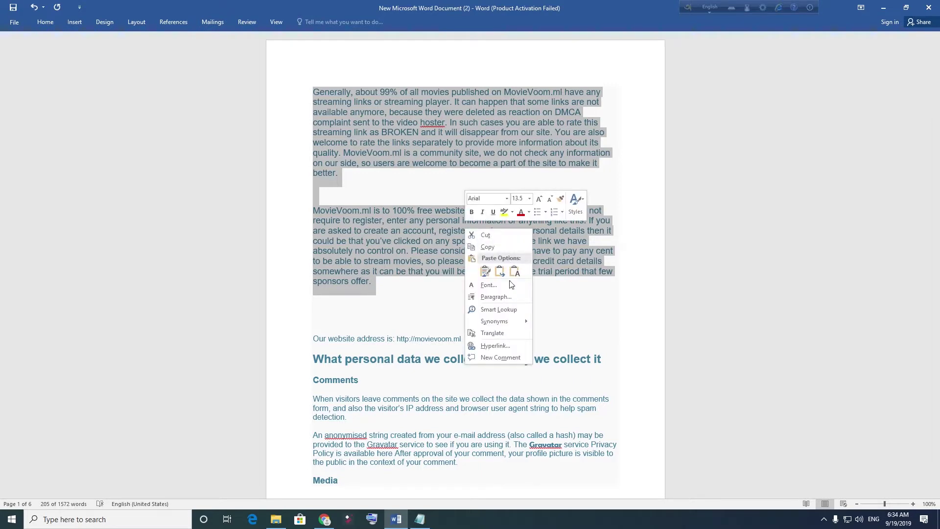
{"action": "left_click", "coordinate": [490, 247]}
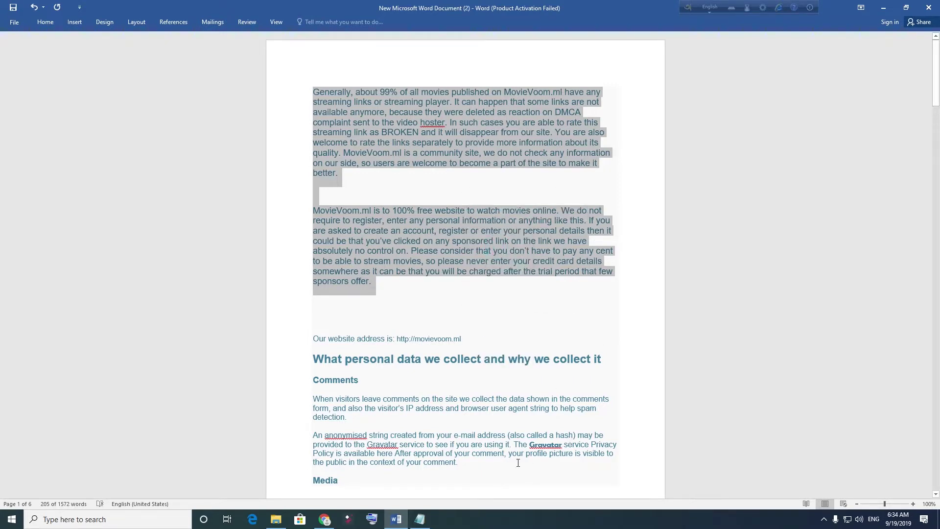
- Paste the paragraphs into Notepad, cut all of the resulting plain text, and minimize Notepad and Word
{"action": "left_click", "coordinate": [420, 519]}
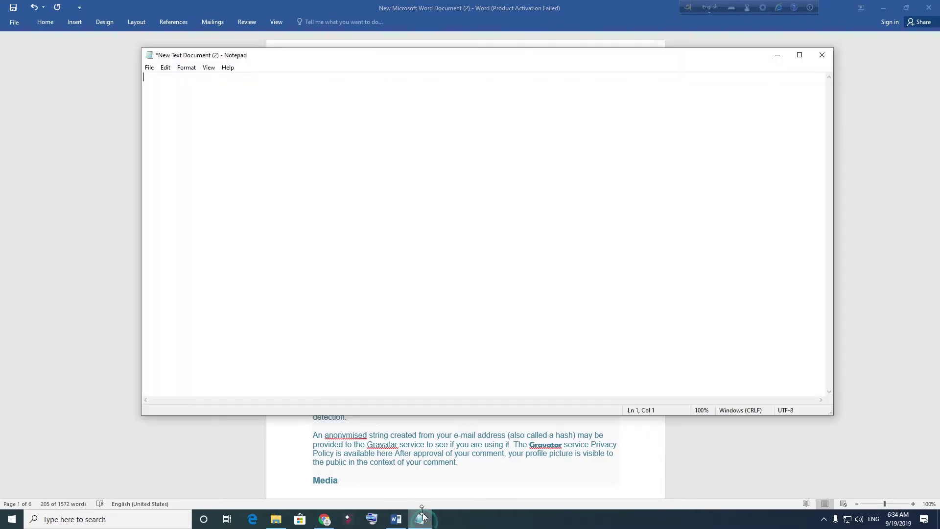
{"action": "left_click", "coordinate": [211, 133]}
{"action": "key", "text": "ctrl+v"}
{"action": "left_click", "coordinate": [251, 141]}
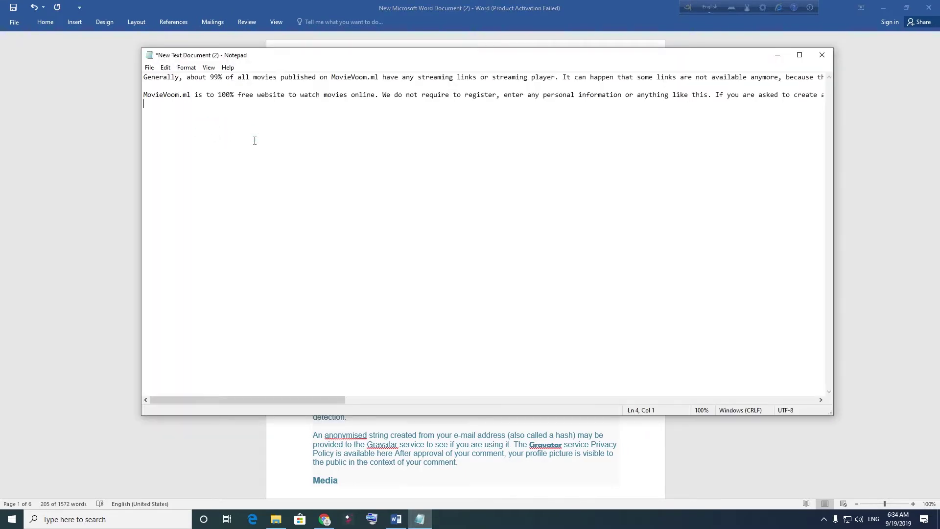
{"action": "key", "text": "ctrl+a"}
{"action": "right_click", "coordinate": [240, 94]}
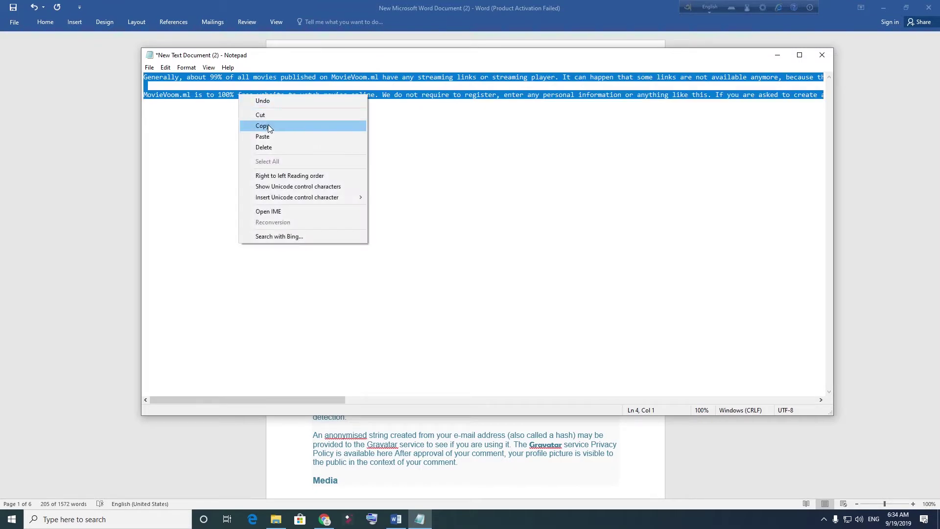
{"action": "left_click", "coordinate": [269, 117]}
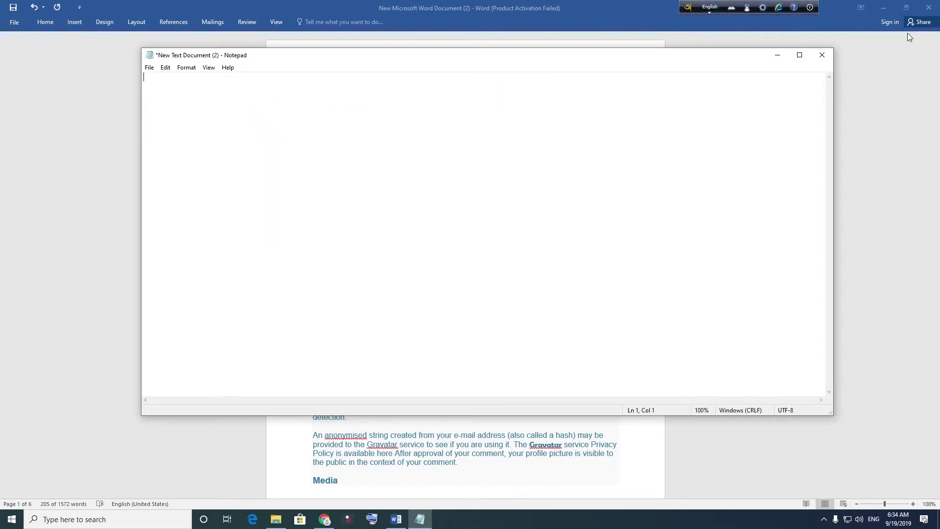
{"action": "left_click", "coordinate": [778, 54]}
{"action": "left_click", "coordinate": [882, 7]}
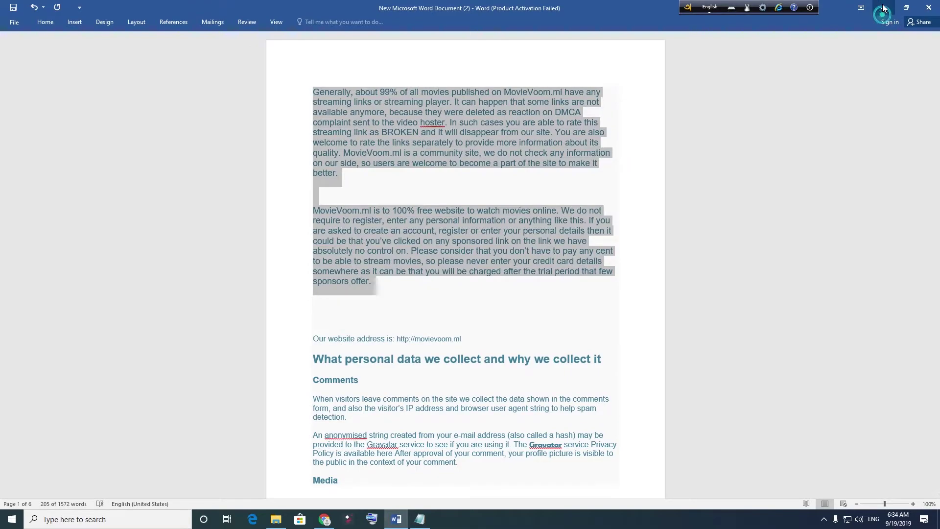
- Switch to the browser and paste the two plain-text MovieVoom.ml paragraphs into the About us page body
{"action": "left_click", "coordinate": [325, 519]}
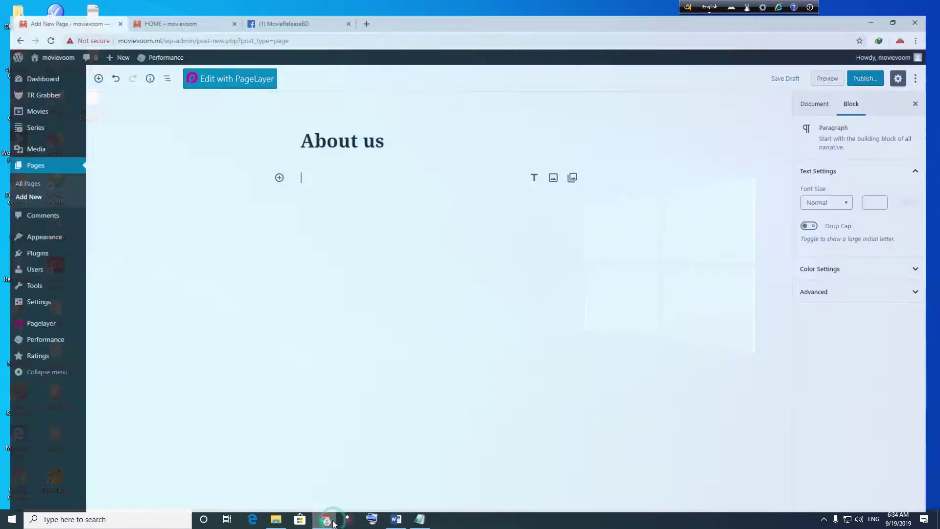
{"action": "left_click", "coordinate": [317, 169]}
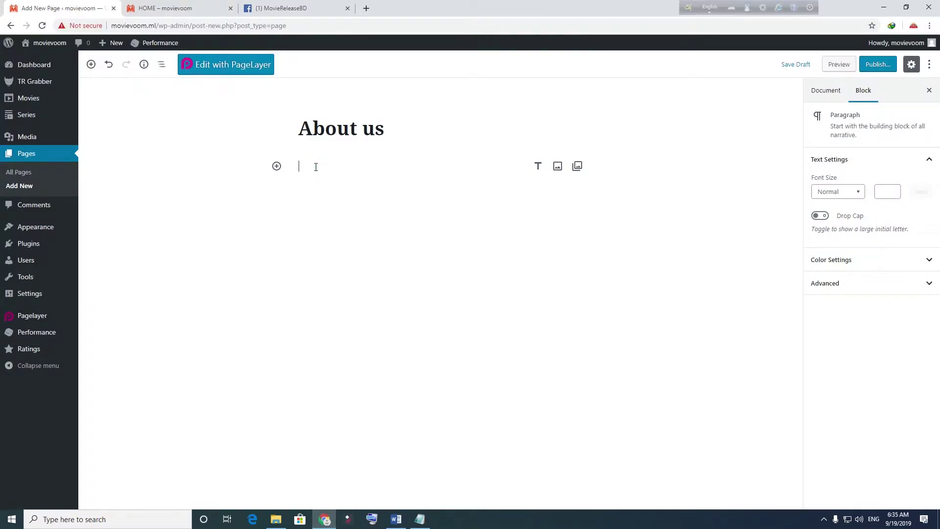
{"action": "key", "text": "ctrl+v"}
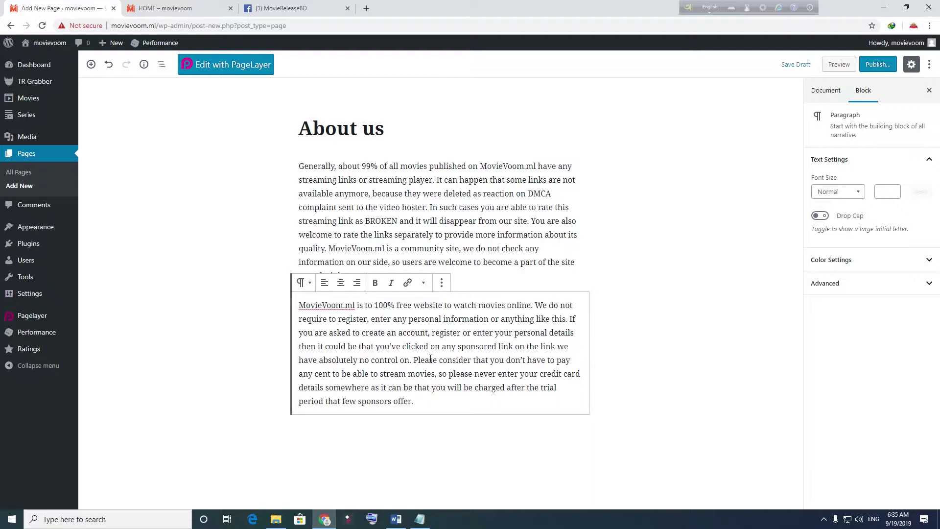
{"action": "left_click", "coordinate": [436, 399]}
- Start a link on the first MovieVoom.ml mention, load moviereleasebd.blogspot.com in a new tab and copy its address
{"action": "left_click_drag", "start_coordinate": [481, 166], "coordinate": [537, 166]}
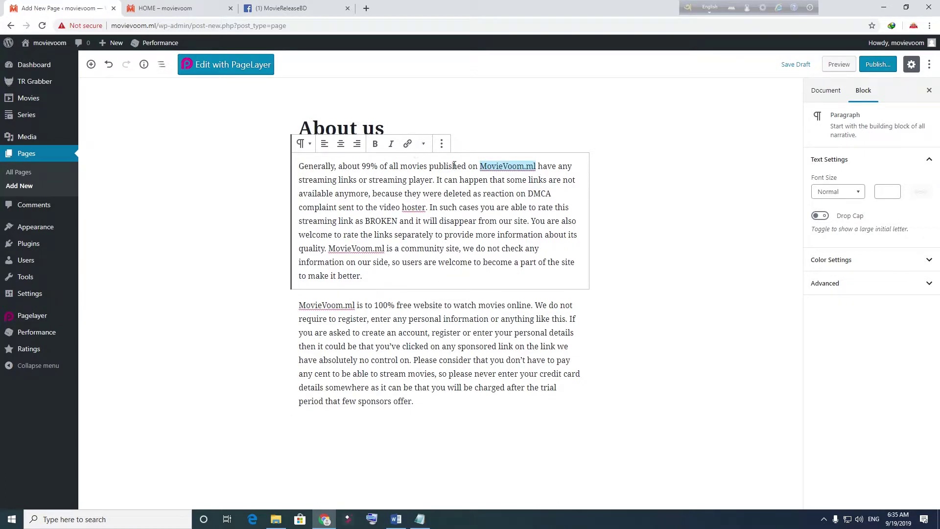
{"action": "left_click", "coordinate": [407, 151]}
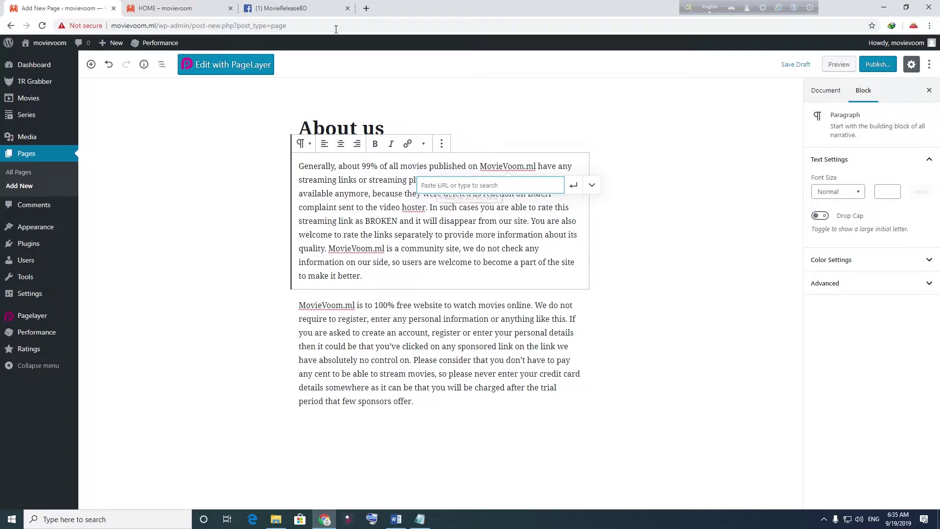
{"action": "left_click", "coordinate": [366, 8]}
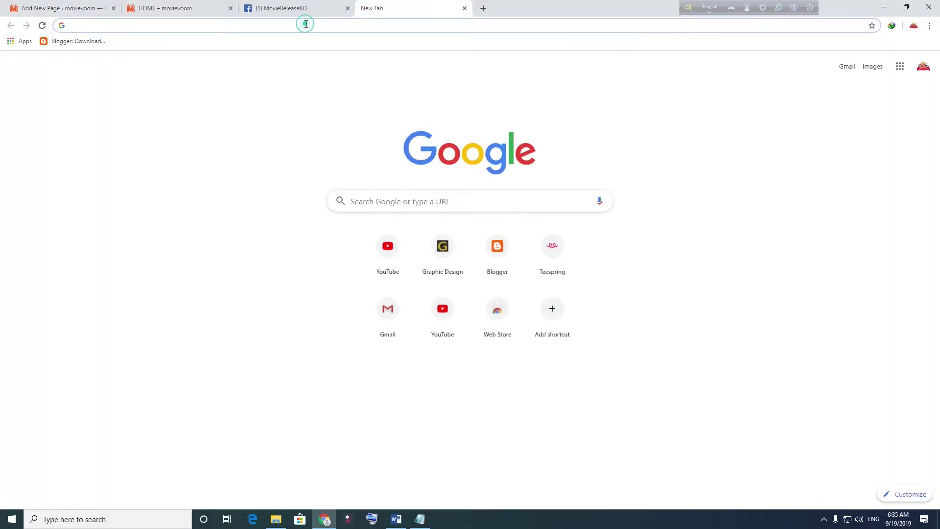
{"action": "type", "text": "m"}
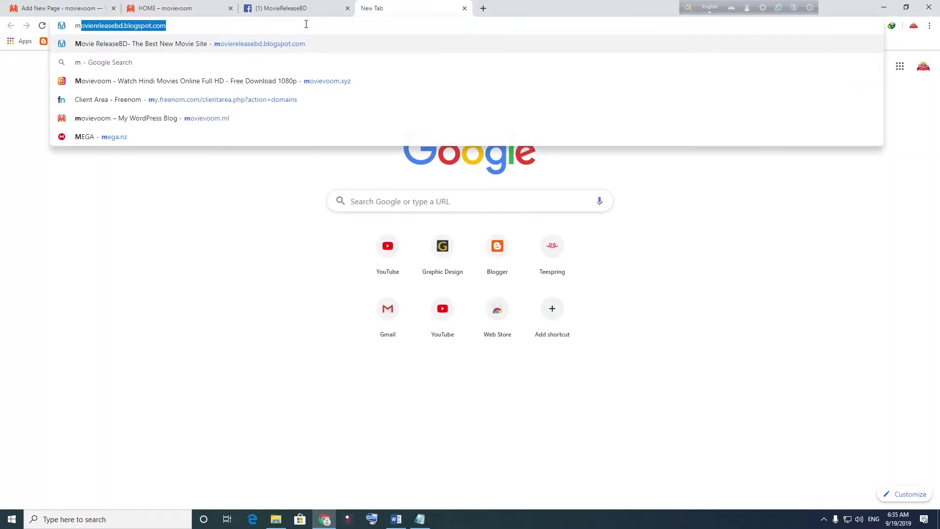
{"action": "type", "text": "ovierelease"}
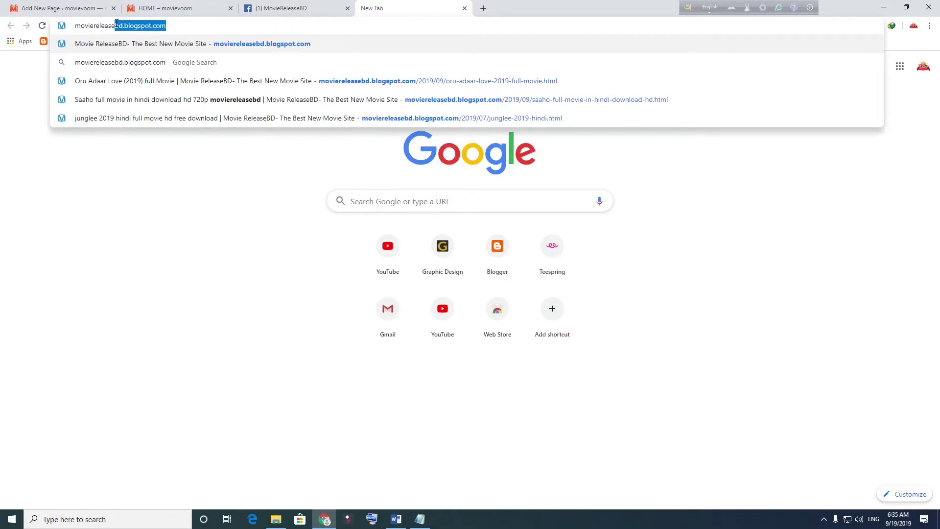
{"action": "left_click", "coordinate": [141, 44]}
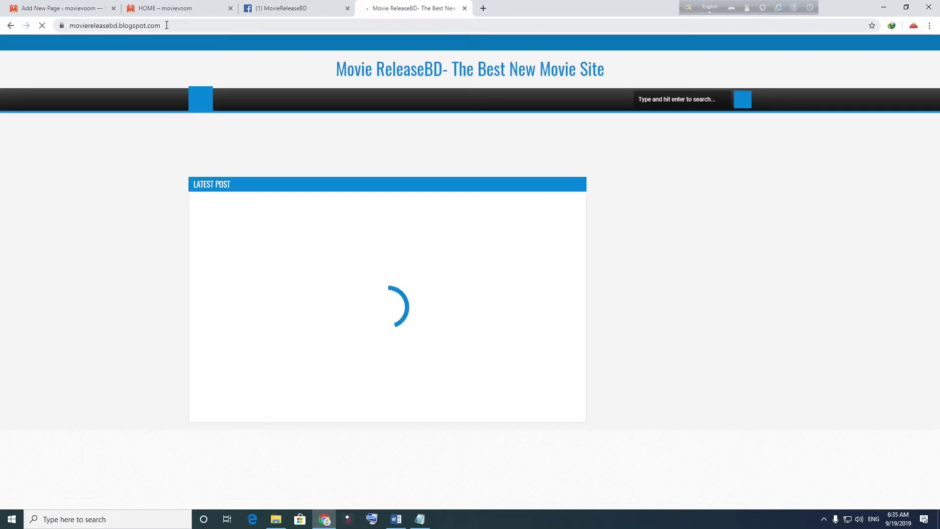
{"action": "left_click", "coordinate": [158, 26]}
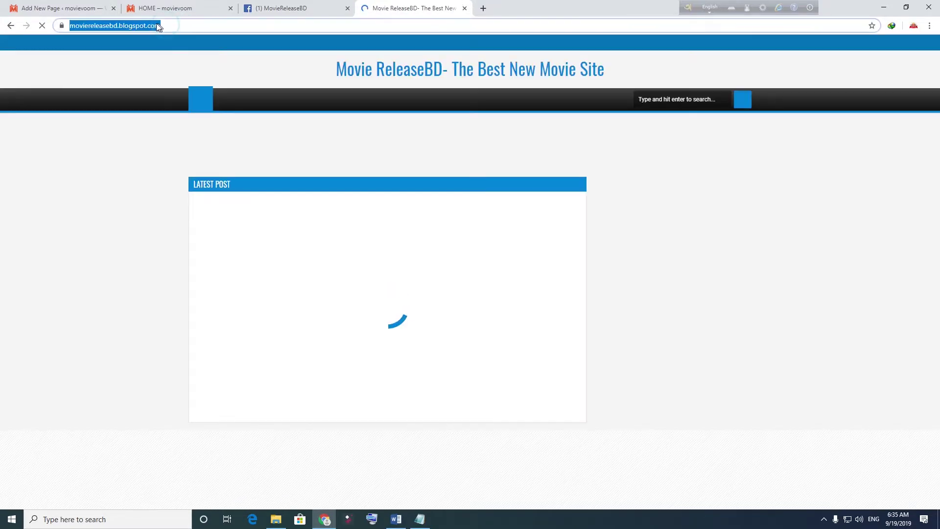
{"action": "right_click", "coordinate": [158, 26]}
{"action": "left_click", "coordinate": [183, 77]}
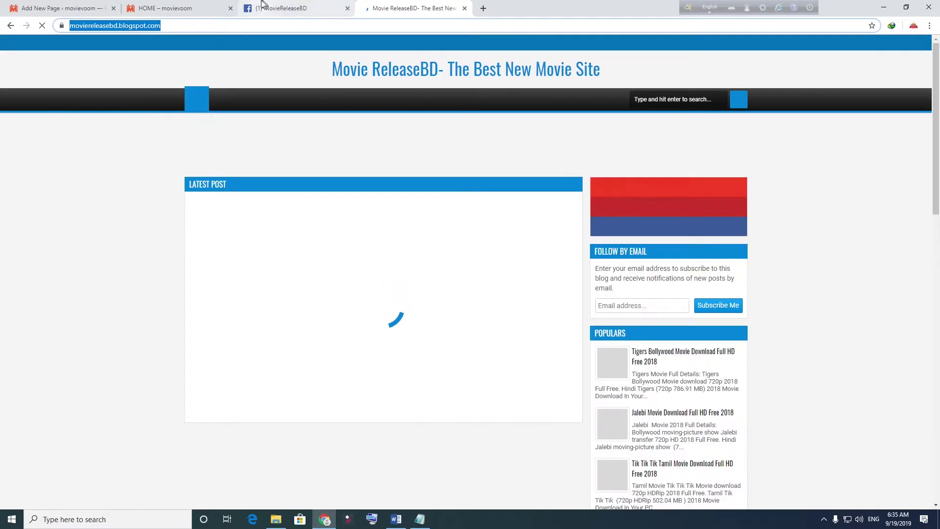
{"action": "left_click", "coordinate": [171, 8]}
{"action": "left_click", "coordinate": [107, 5]}
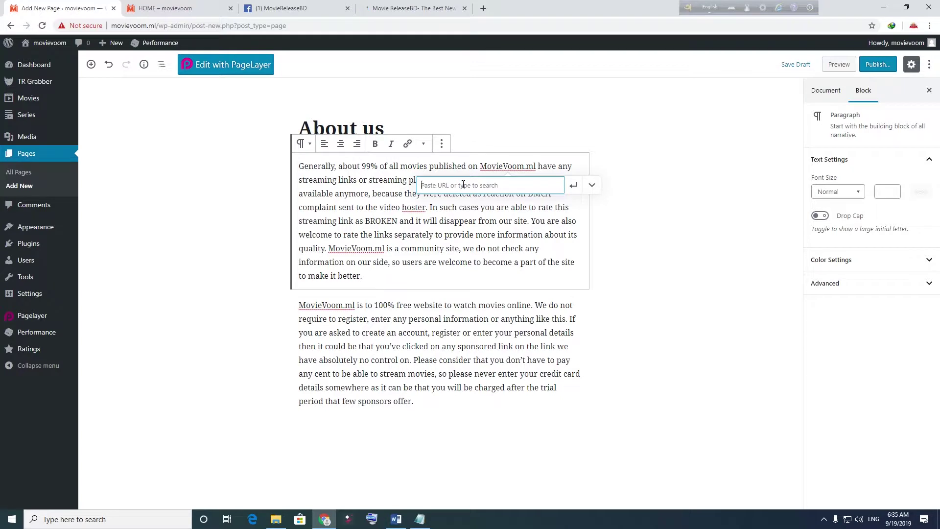
{"action": "key", "text": "ctrl+v"}
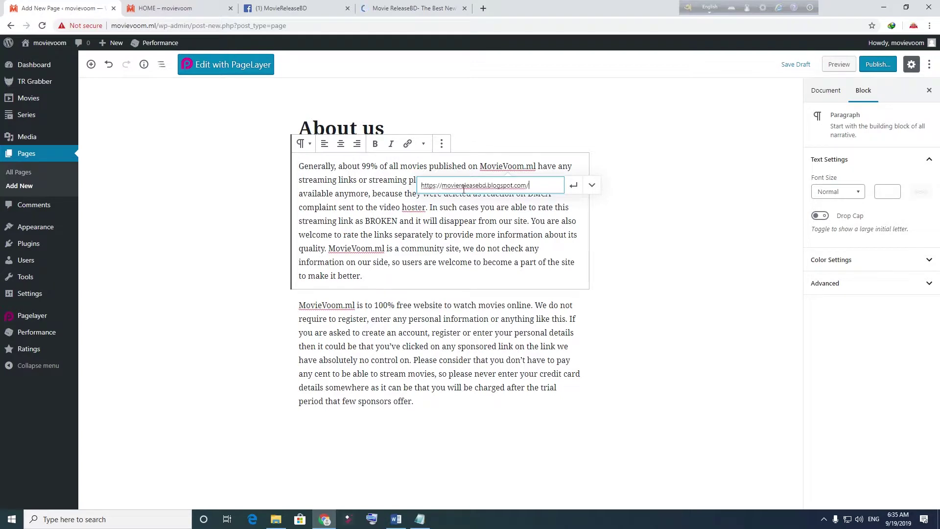
{"action": "left_click", "coordinate": [574, 185]}
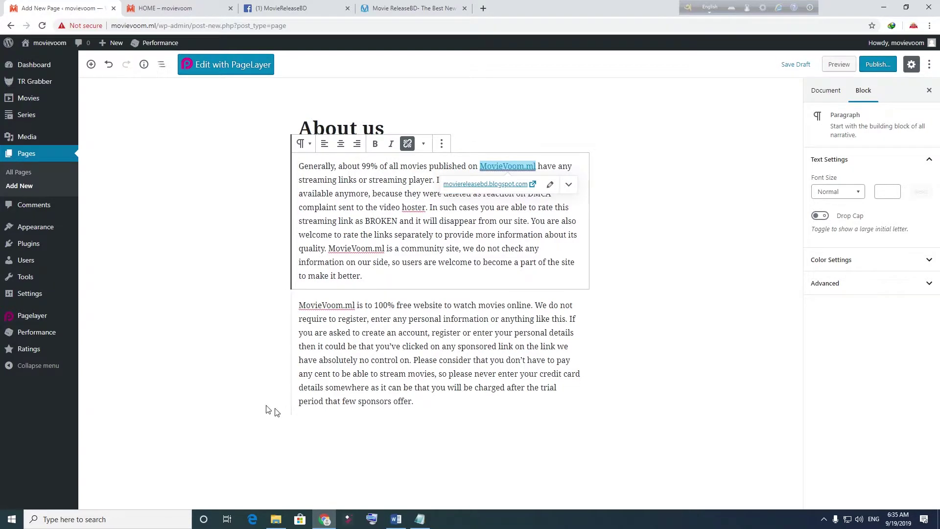
{"action": "double_click", "coordinate": [357, 305]}
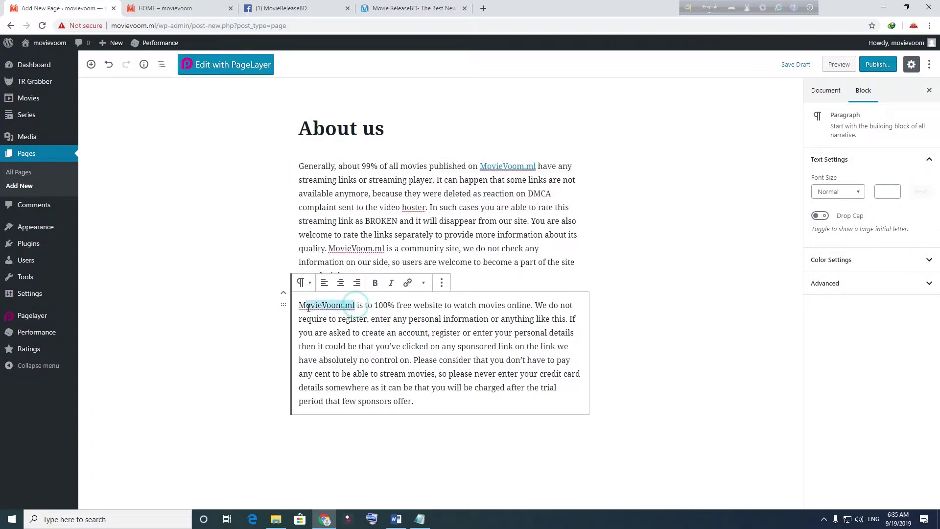
{"action": "left_click", "coordinate": [407, 282]}
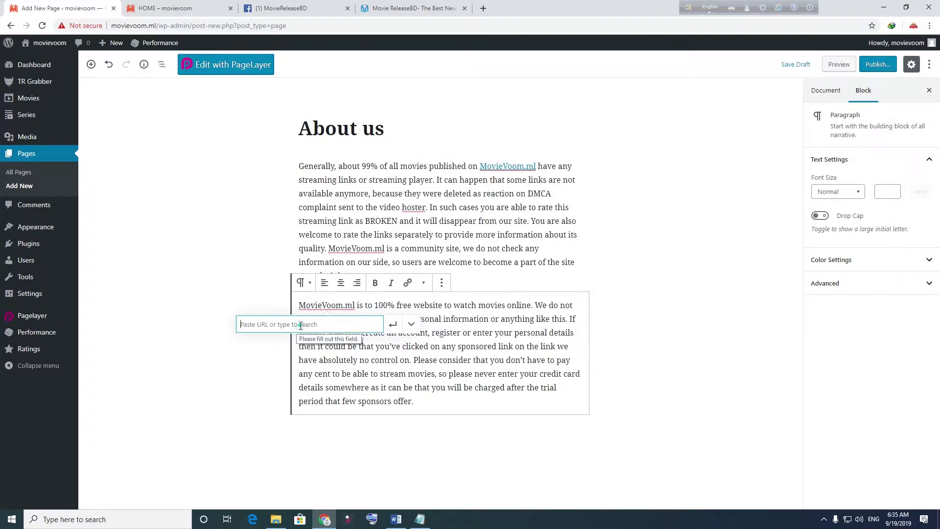
{"action": "key", "text": "ctrl+v"}
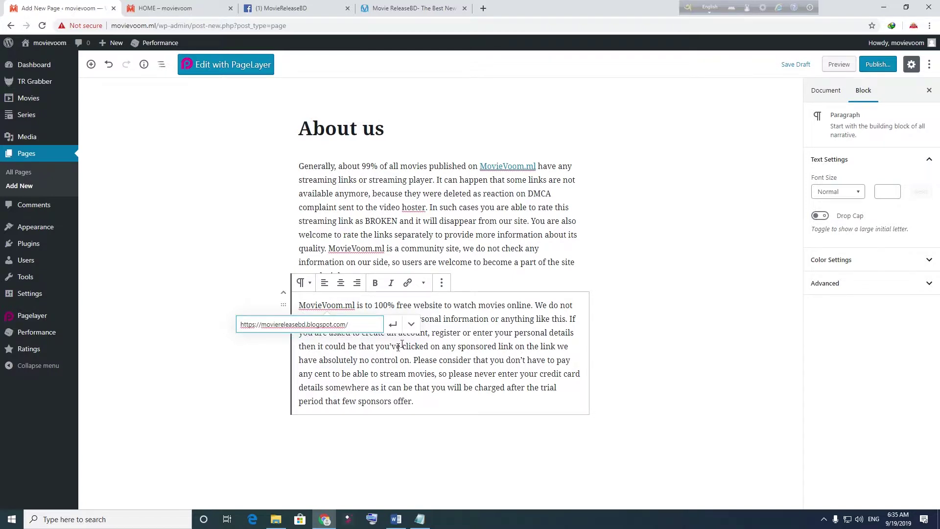
{"action": "left_click", "coordinate": [393, 324]}
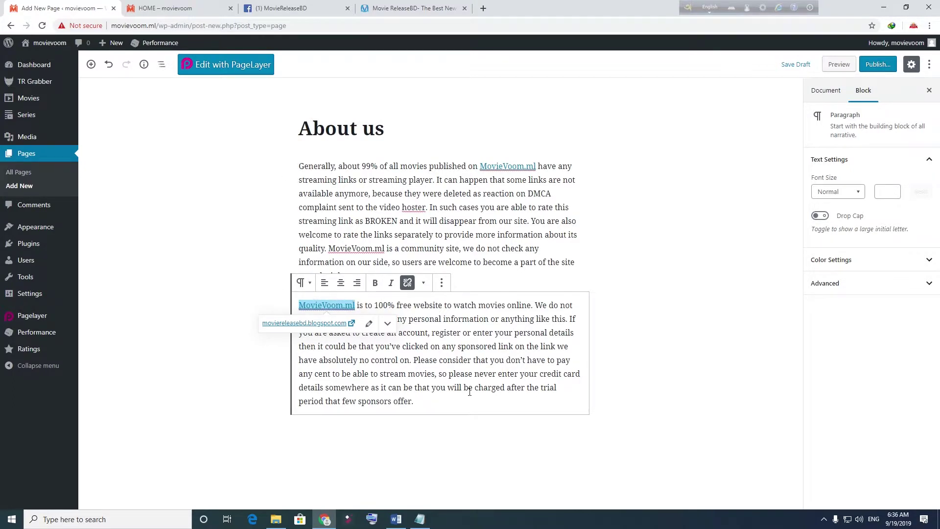
{"action": "left_click", "coordinate": [431, 401]}
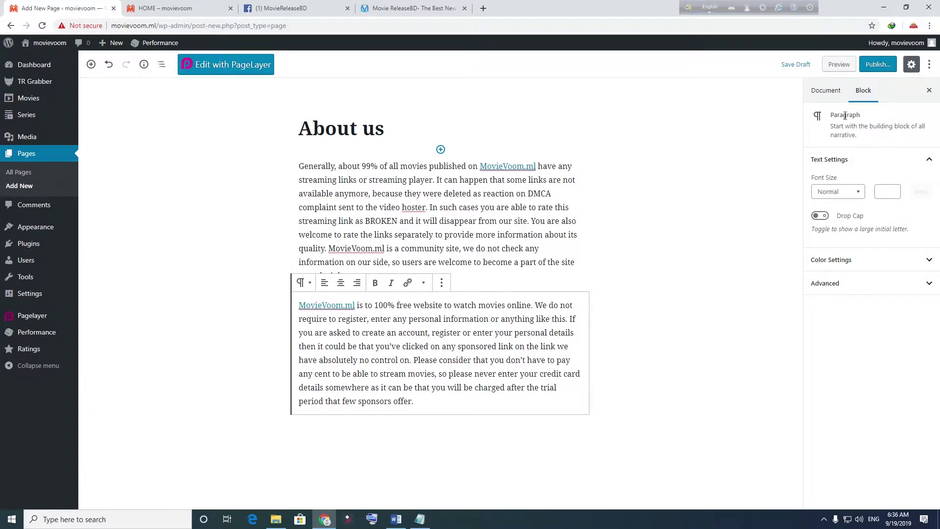
- Expand the document's status and visibility settings and publish the About us page
{"action": "left_click", "coordinate": [833, 89]}
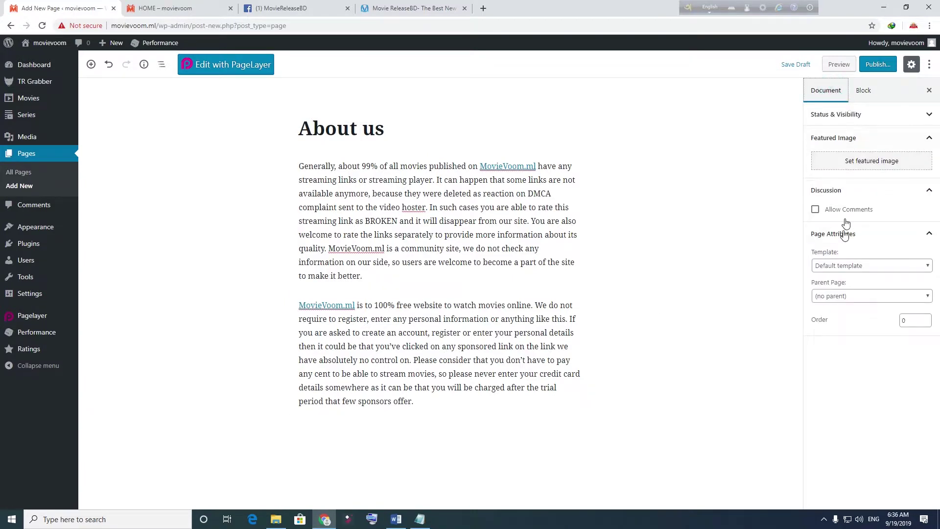
{"action": "left_click", "coordinate": [853, 118]}
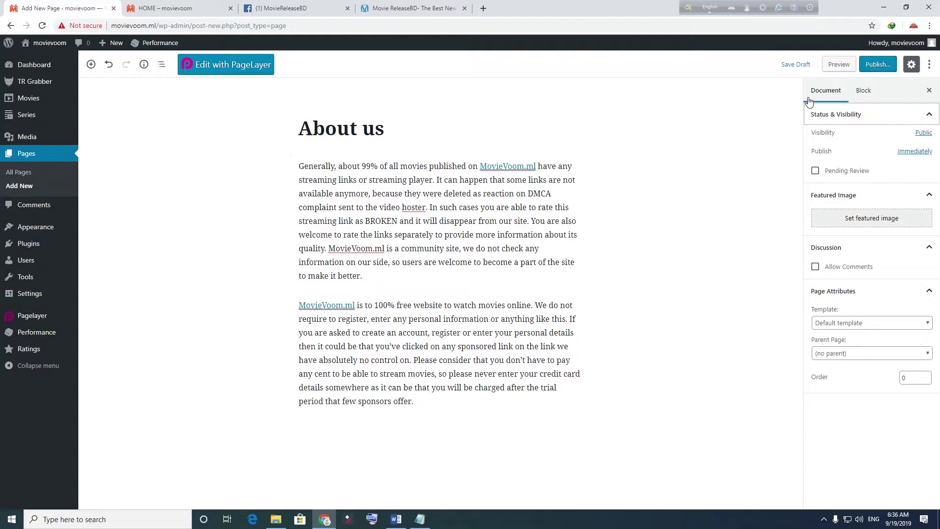
{"action": "left_click", "coordinate": [877, 64]}
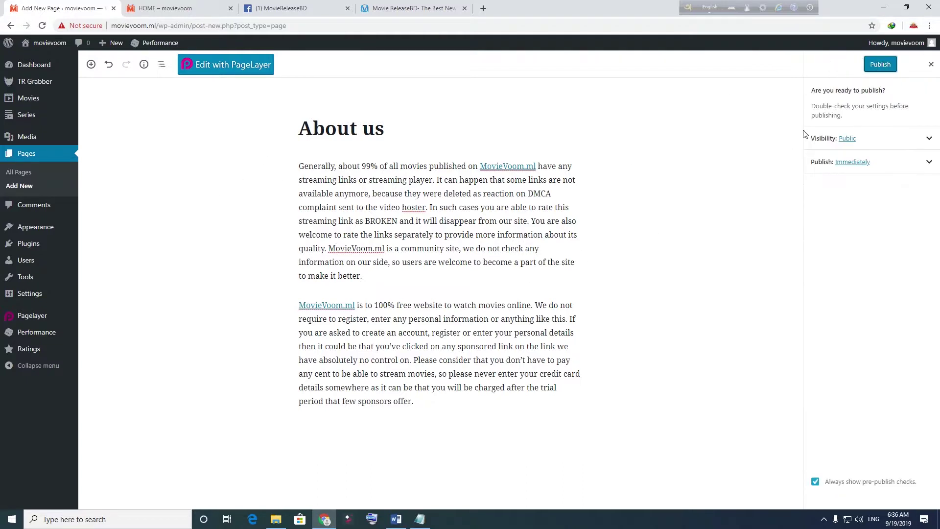
{"action": "left_click", "coordinate": [880, 66]}
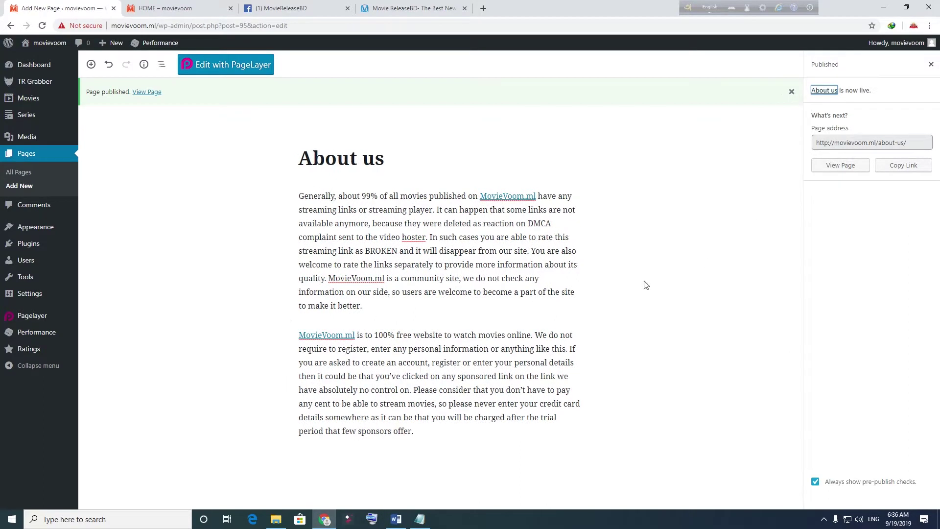
{"action": "left_click", "coordinate": [374, 293]}
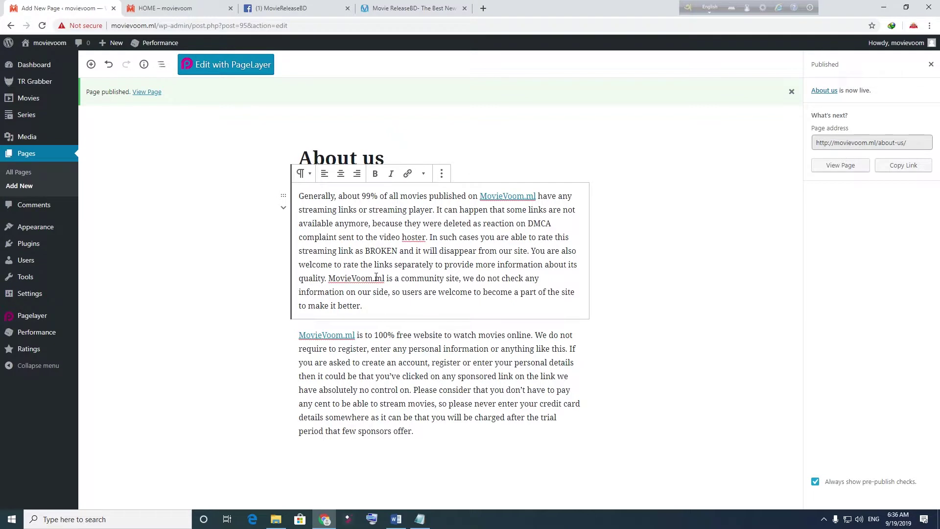
{"action": "left_click_drag", "start_coordinate": [387, 281], "coordinate": [332, 277]}
{"action": "left_click", "coordinate": [408, 174]}
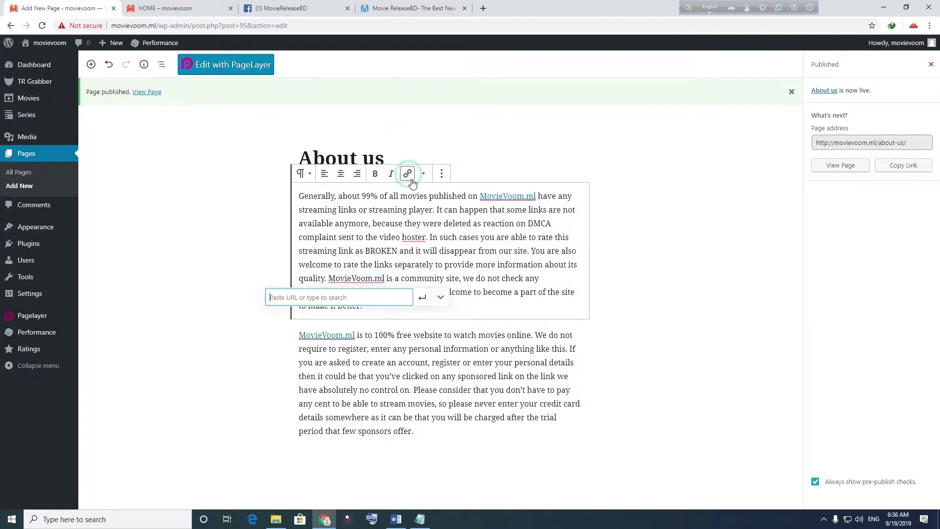
{"action": "left_click", "coordinate": [350, 294]}
{"action": "key", "text": "ctrl+v"}
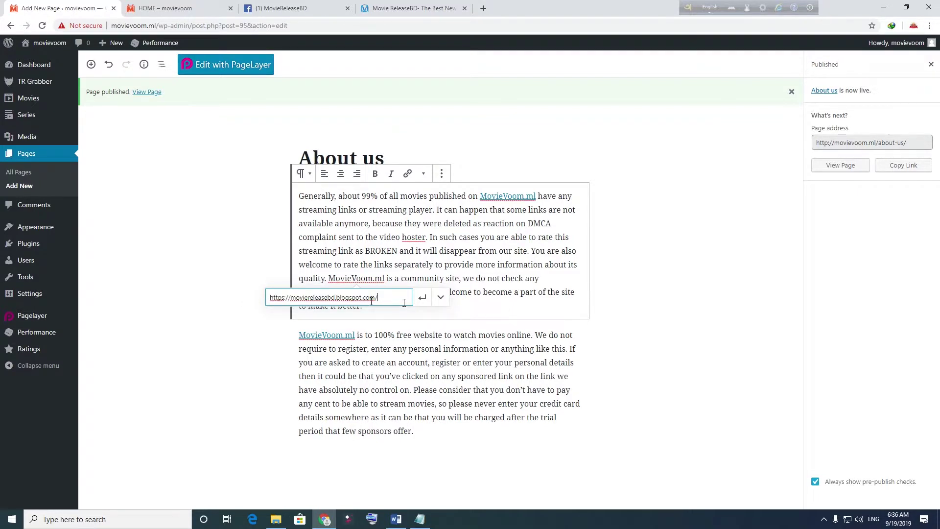
{"action": "left_click", "coordinate": [422, 297]}
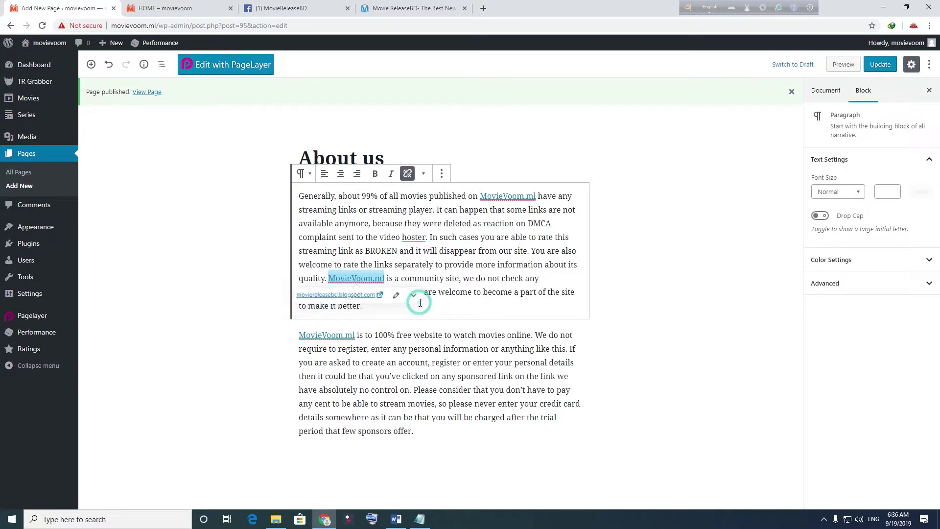
{"action": "left_click", "coordinate": [667, 304]}
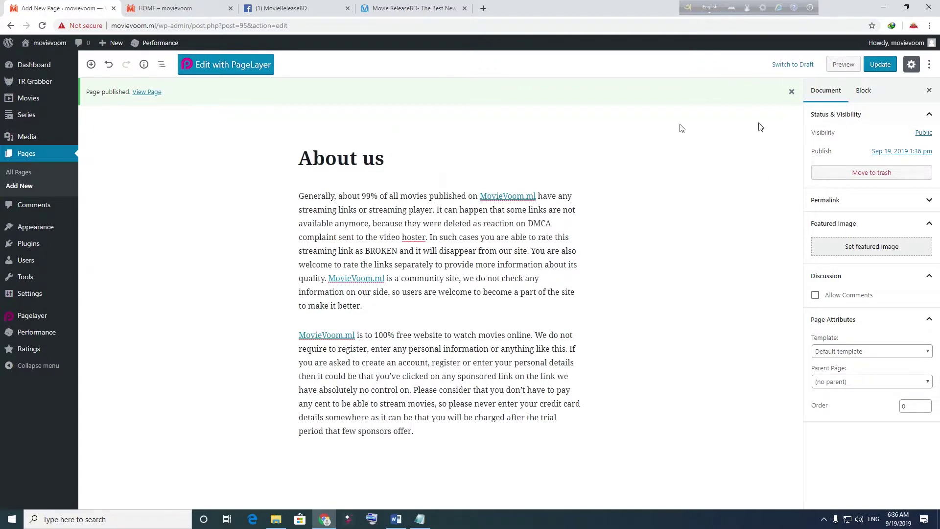
- Update the About us page and open its live version in a new tab
{"action": "left_click", "coordinate": [883, 69]}
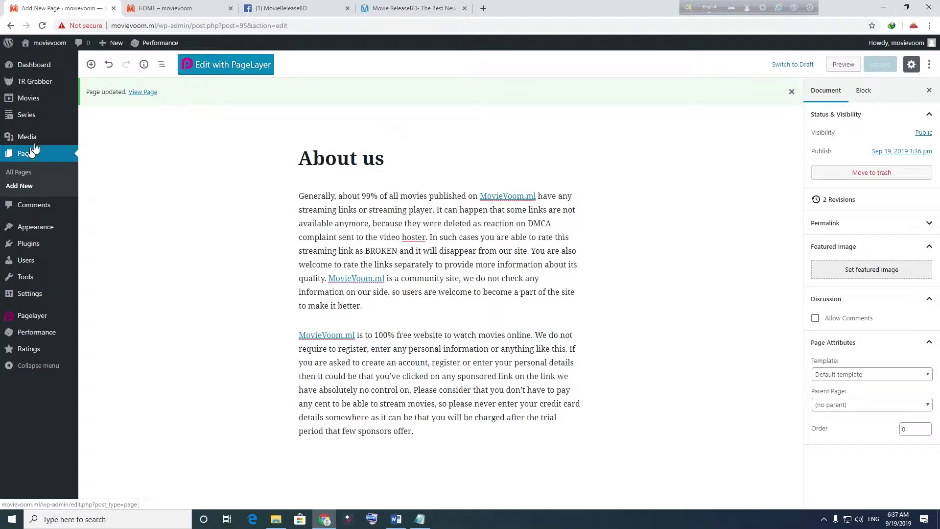
{"action": "right_click", "coordinate": [138, 92]}
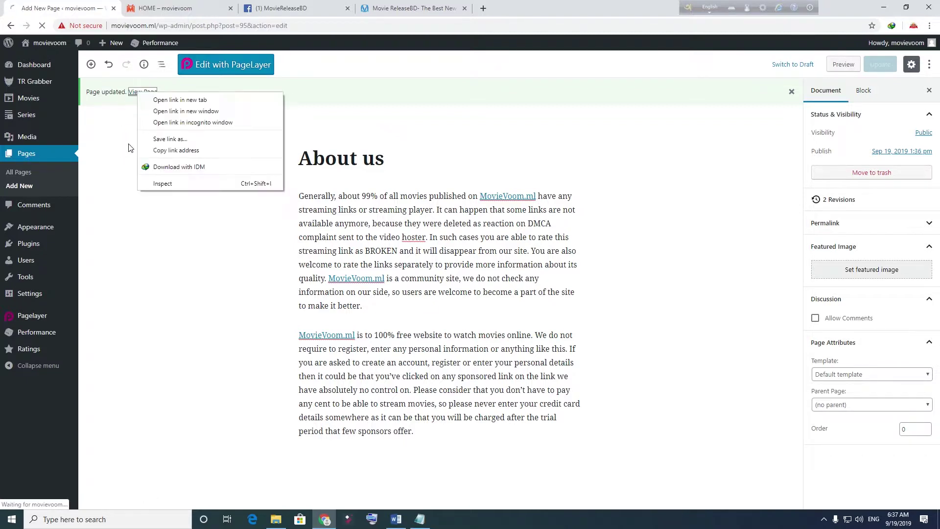
{"action": "left_click", "coordinate": [156, 100]}
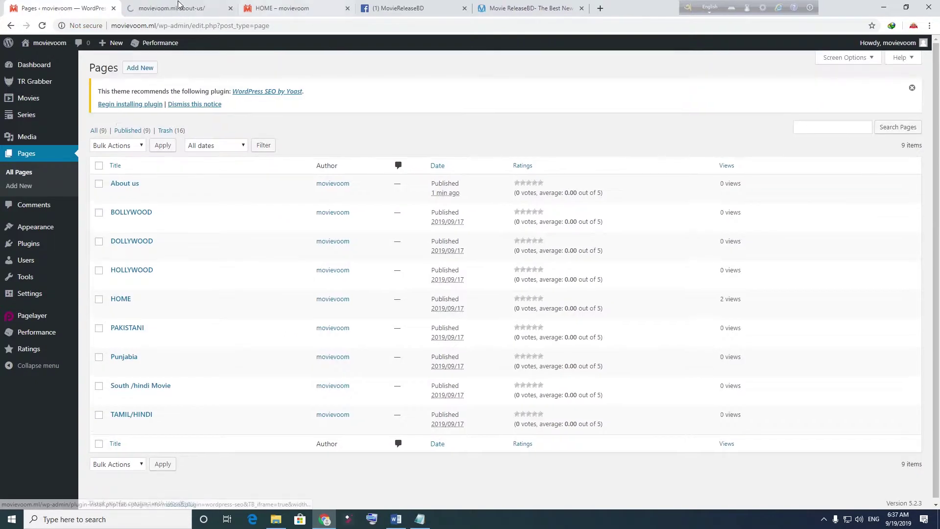
{"action": "left_click", "coordinate": [181, 6]}
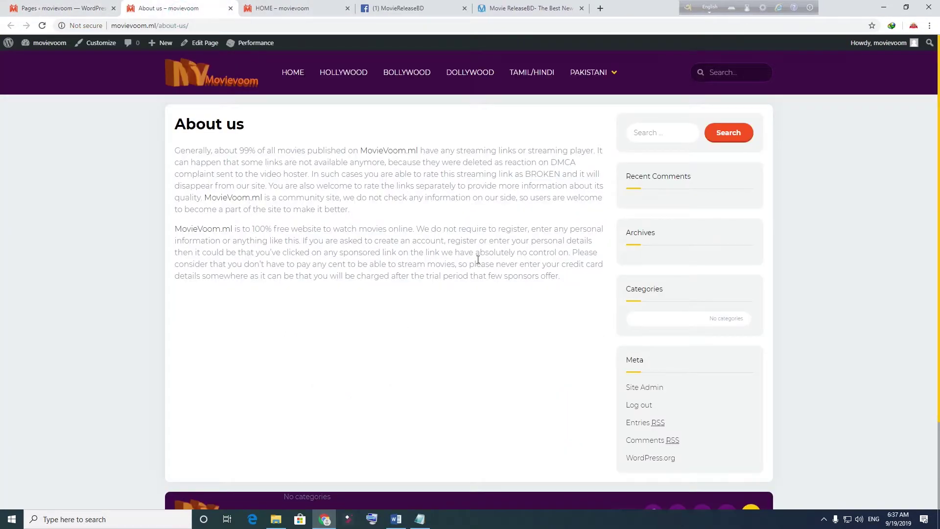
- Look over the live About us page's text, links and footer, and return to the Pages list
{"action": "scroll", "coordinate": [475, 267], "scroll_direction": "down", "scroll_amount": 2}
{"action": "scroll", "coordinate": [265, 264], "scroll_direction": "up", "scroll_amount": 2}
{"action": "left_click_drag", "start_coordinate": [177, 147], "coordinate": [524, 336]}
{"action": "left_click", "coordinate": [562, 292]}
{"action": "scroll", "coordinate": [481, 361], "scroll_direction": "down", "scroll_amount": 2}
{"action": "scroll", "coordinate": [485, 361], "scroll_direction": "up", "scroll_amount": 2}
{"action": "scroll", "coordinate": [372, 269], "scroll_direction": "down", "scroll_amount": 2}
{"action": "scroll", "coordinate": [372, 277], "scroll_direction": "up", "scroll_amount": 2}
{"action": "left_click_drag", "start_coordinate": [281, 176], "coordinate": [490, 363]}
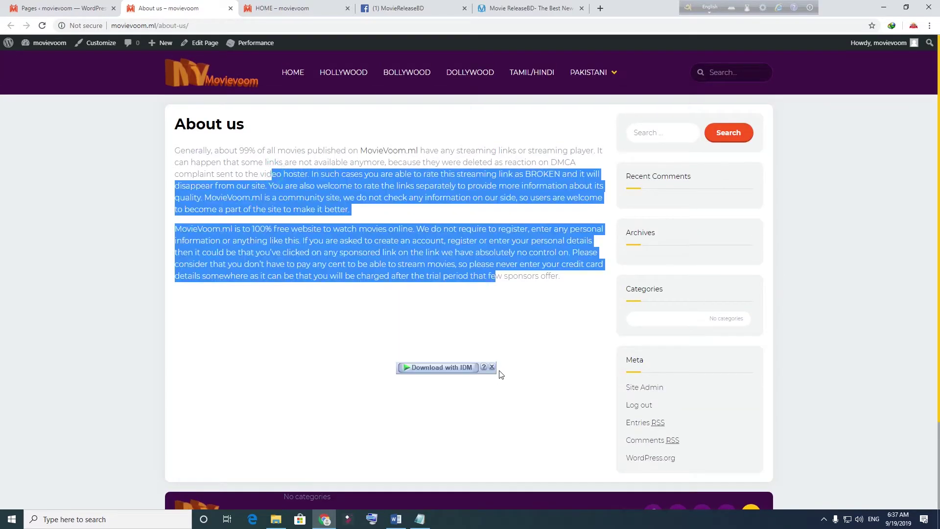
{"action": "left_click", "coordinate": [487, 332]}
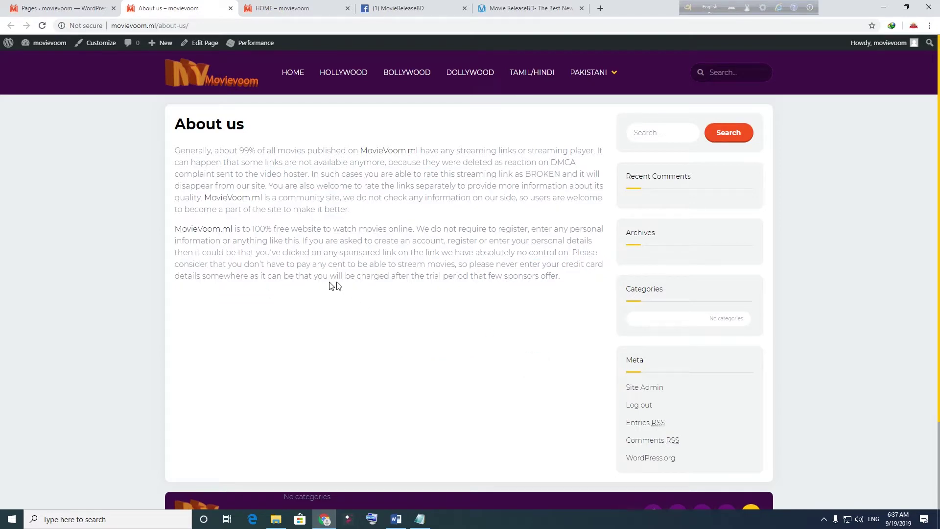
{"action": "scroll", "coordinate": [353, 306], "scroll_direction": "down", "scroll_amount": 2}
{"action": "scroll", "coordinate": [353, 307], "scroll_direction": "up", "scroll_amount": 2}
{"action": "key", "text": "ctrl+shift+Tab"}
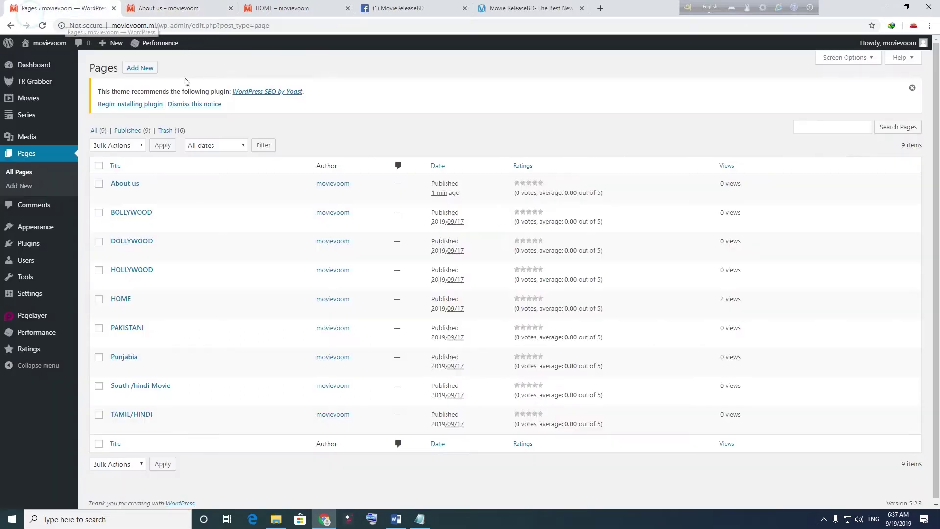
- Close the live About us tab and start a new page titled Privacy Policy
{"action": "left_click", "coordinate": [230, 8]}
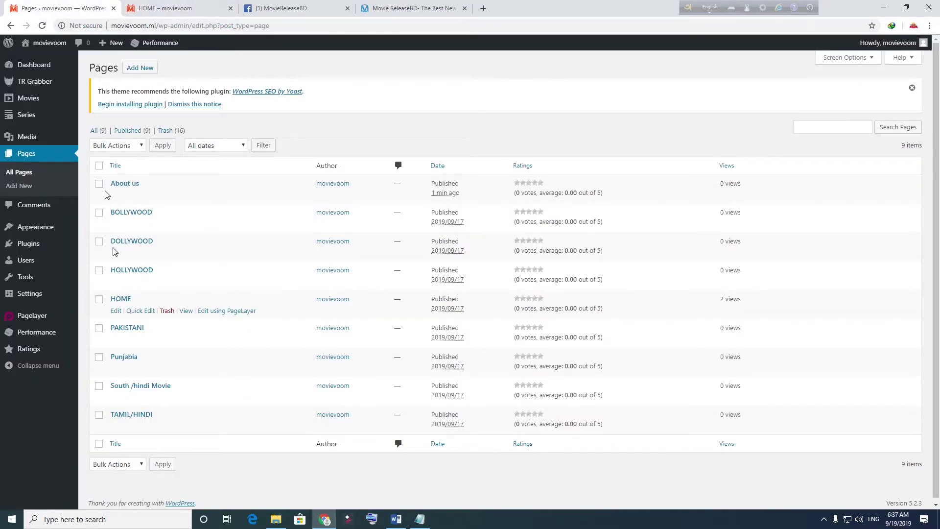
{"action": "left_click", "coordinate": [137, 68]}
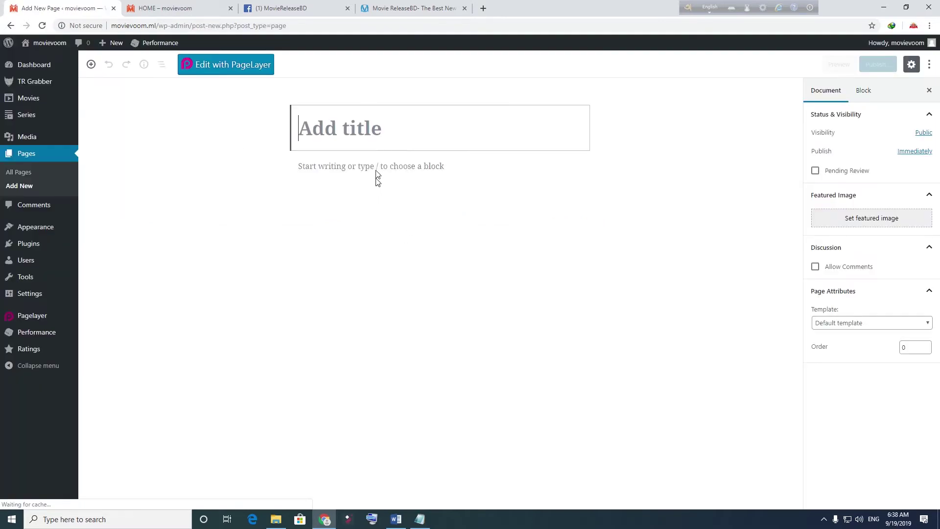
{"action": "left_click", "coordinate": [369, 132]}
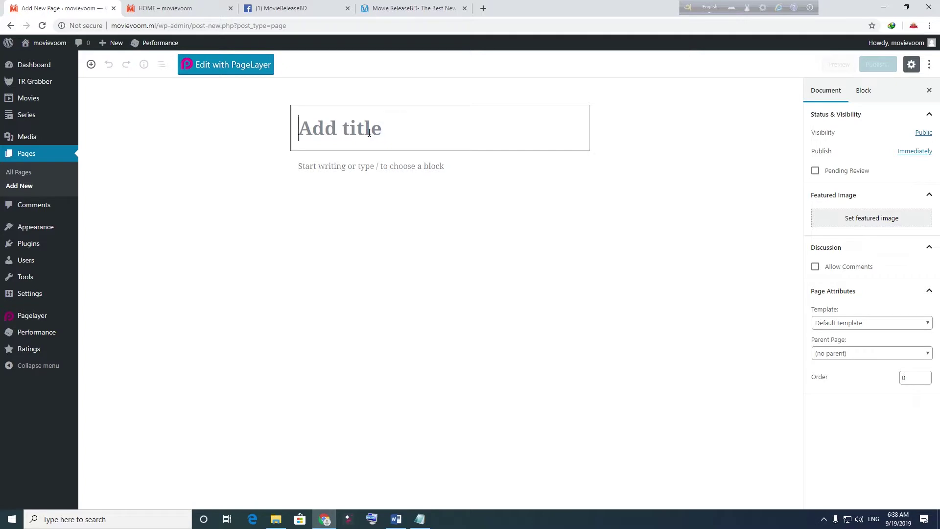
{"action": "type", "text": "p"}
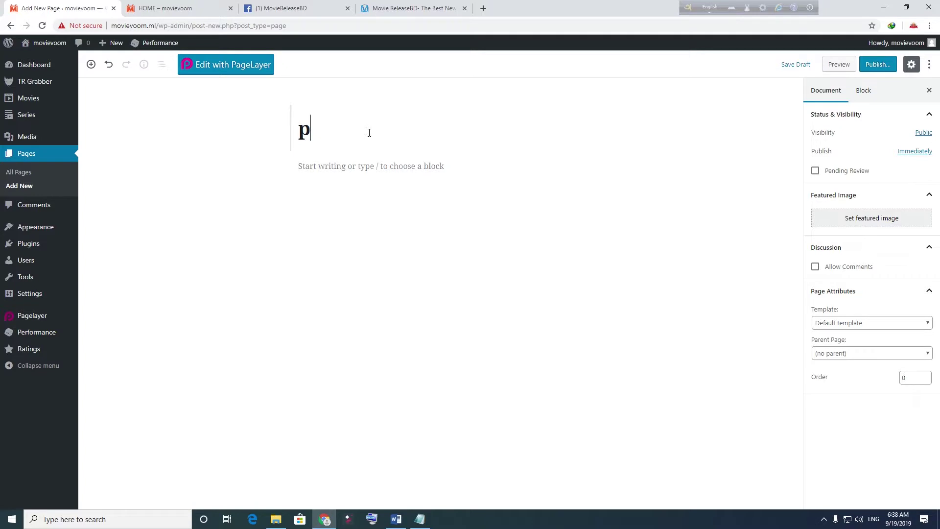
{"action": "key", "text": "BackSpace"}
{"action": "type", "text": "Priv"}
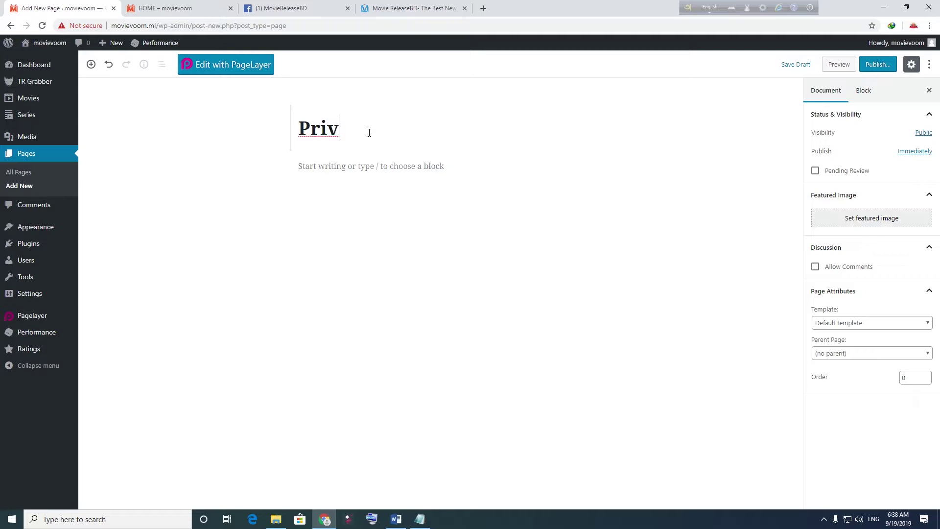
{"action": "type", "text": "acy"}
{"action": "type", "text": "Pol"}
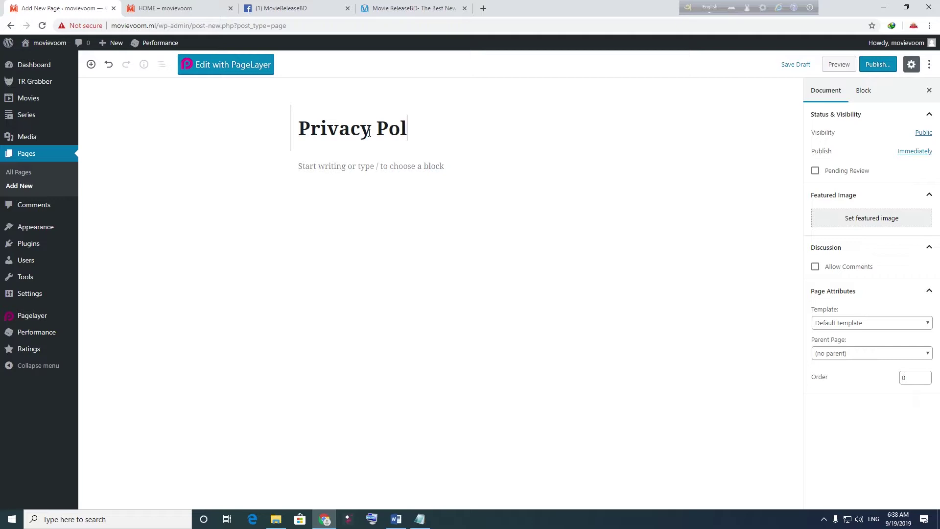
{"action": "type", "text": "icy"}
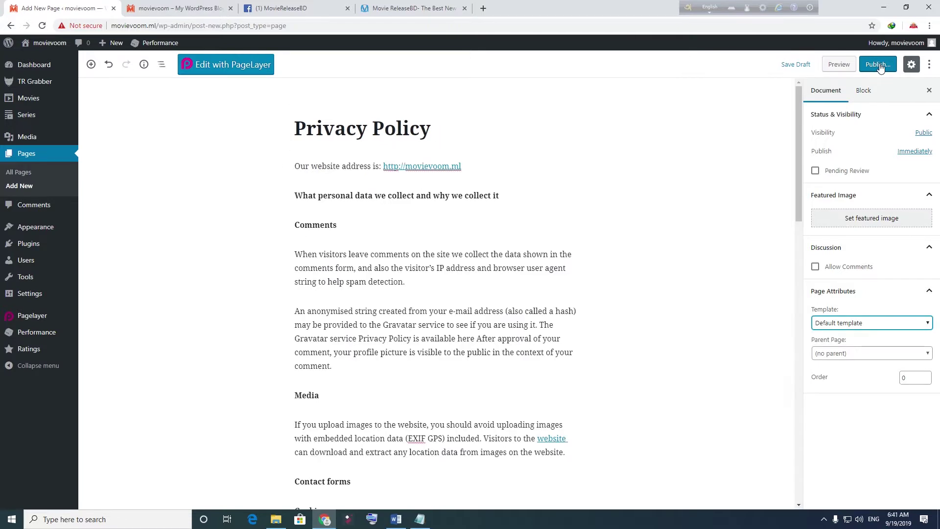
- Publish the Privacy Policy page and open its live version in a new tab
{"action": "left_click", "coordinate": [880, 64]}
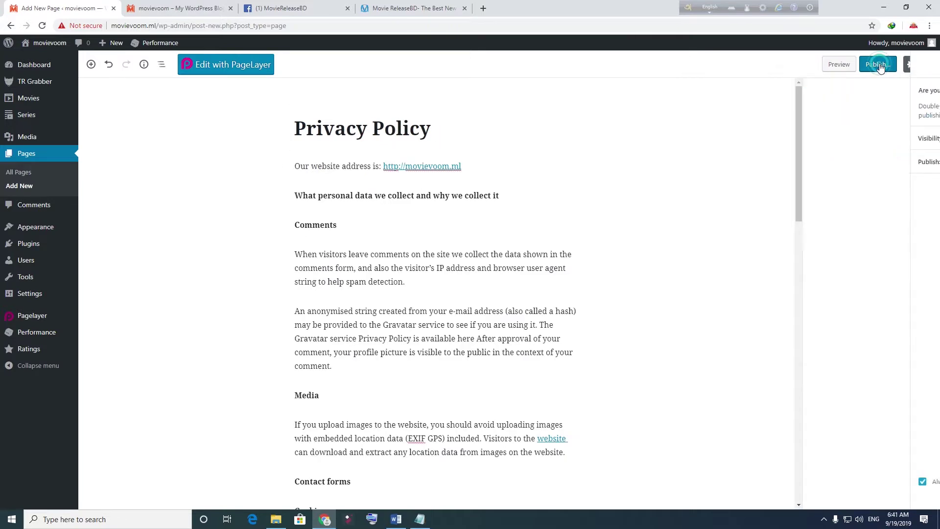
{"action": "left_click", "coordinate": [880, 65]}
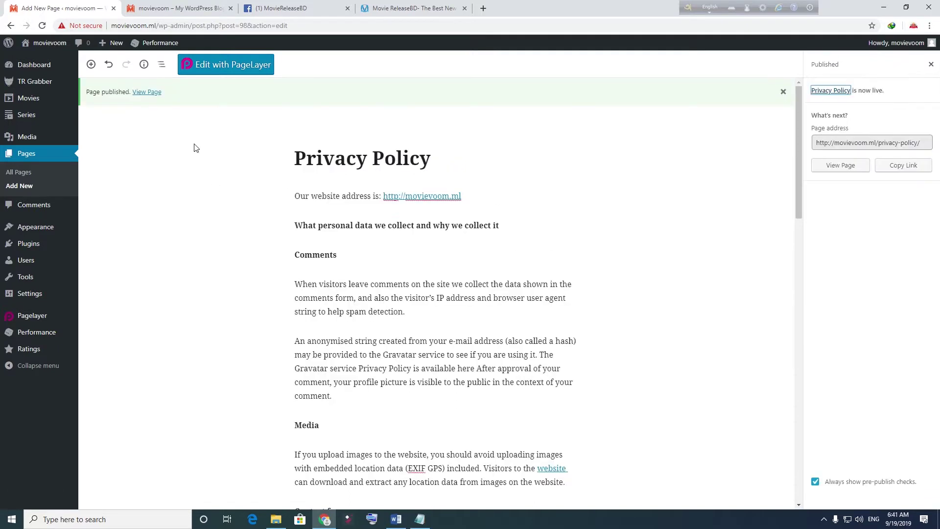
{"action": "right_click", "coordinate": [153, 93]}
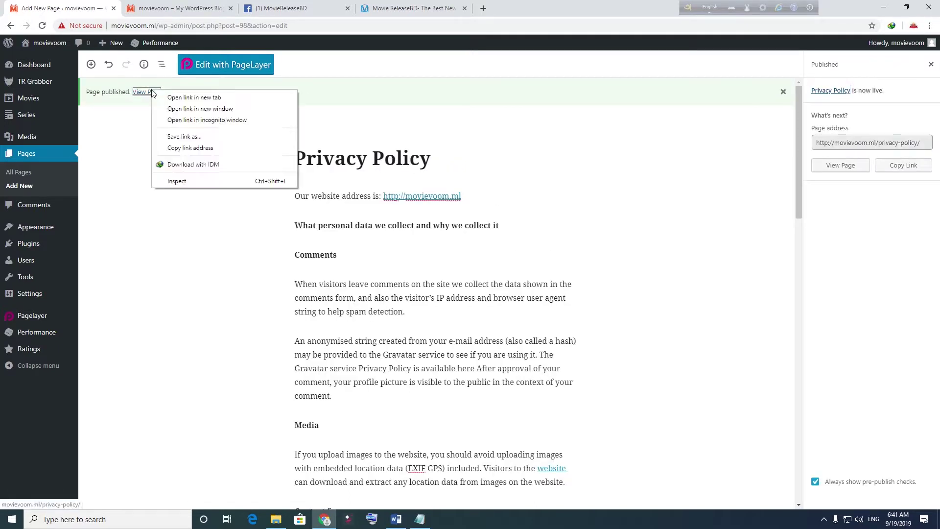
{"action": "left_click", "coordinate": [191, 97]}
- Look over the live Privacy Policy page from its heading to the footer, and return to the Pages list
{"action": "left_click", "coordinate": [27, 153]}
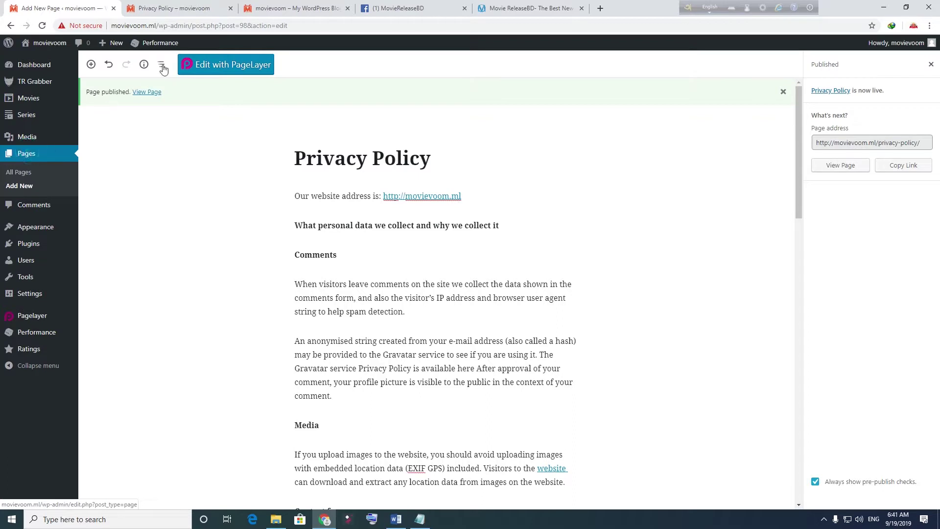
{"action": "left_click", "coordinate": [162, 6]}
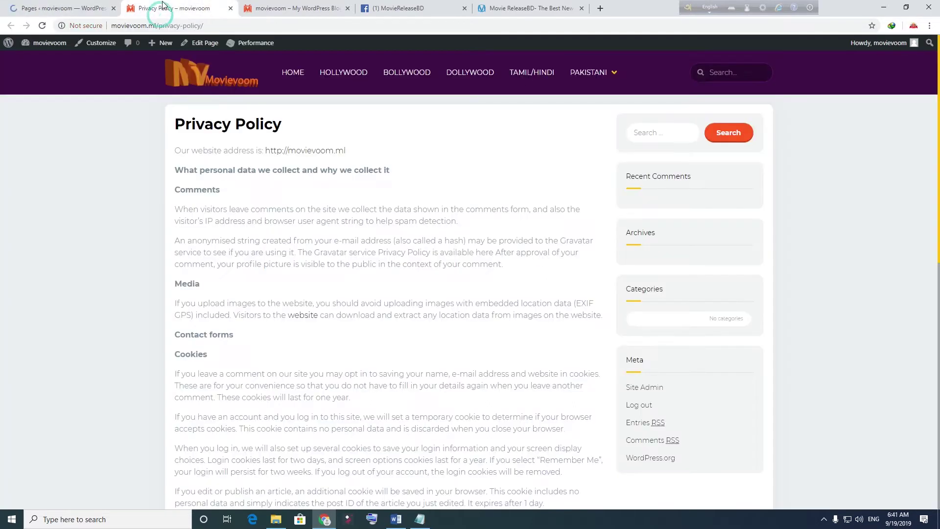
{"action": "scroll", "coordinate": [315, 153], "scroll_direction": "down", "scroll_amount": 10}
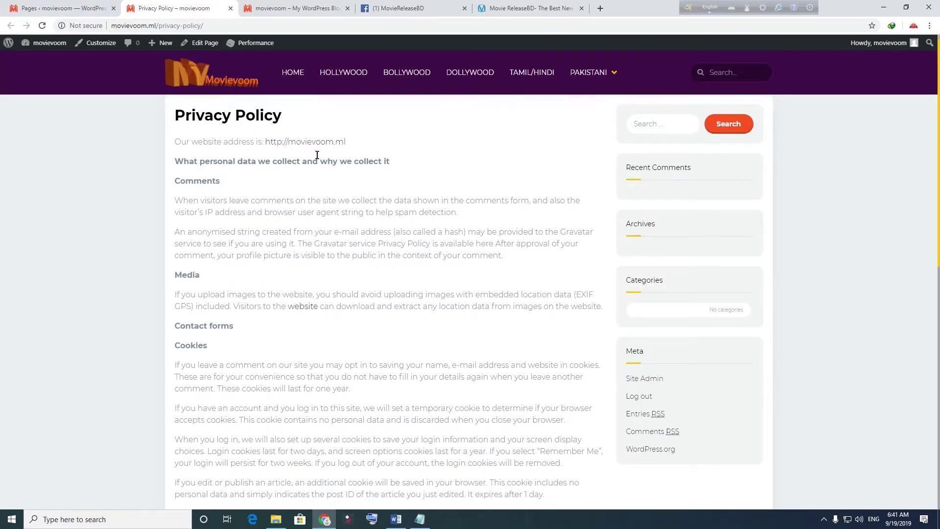
{"action": "scroll", "coordinate": [378, 237], "scroll_direction": "up", "scroll_amount": 10}
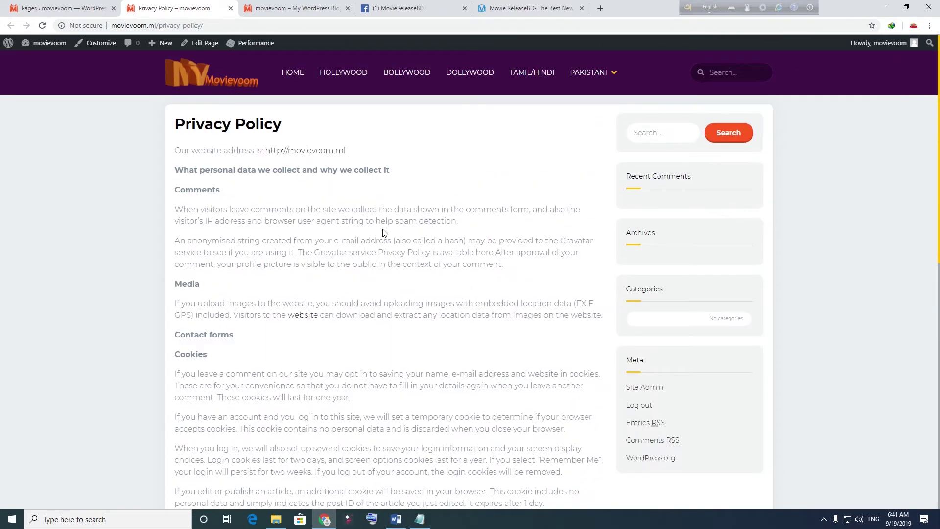
{"action": "scroll", "coordinate": [383, 231], "scroll_direction": "down", "scroll_amount": 10}
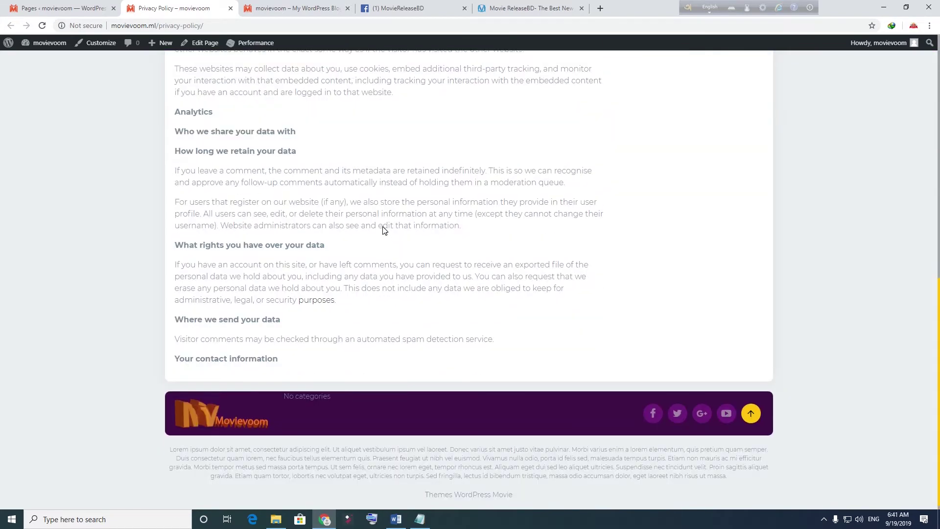
{"action": "scroll", "coordinate": [383, 230], "scroll_direction": "up", "scroll_amount": 6}
{"action": "scroll", "coordinate": [384, 228], "scroll_direction": "up", "scroll_amount": 5}
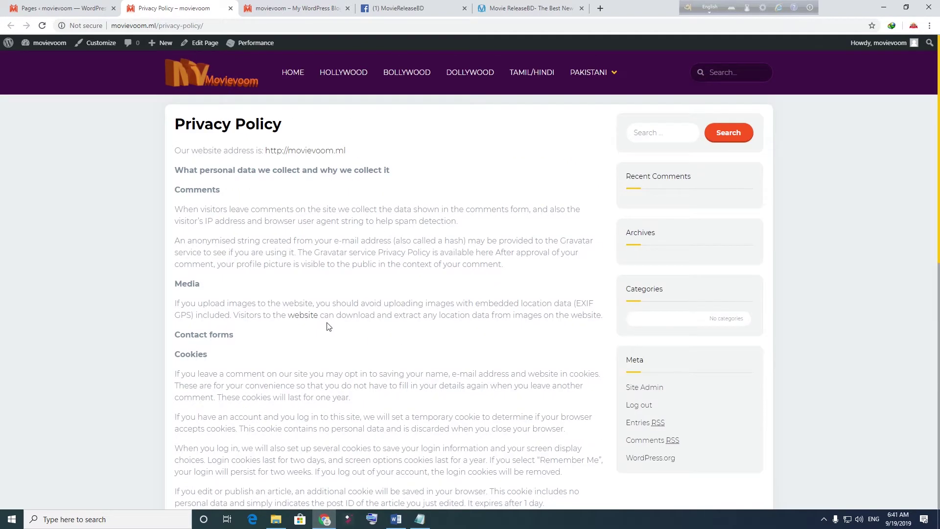
{"action": "scroll", "coordinate": [315, 196], "scroll_direction": "down", "scroll_amount": 7}
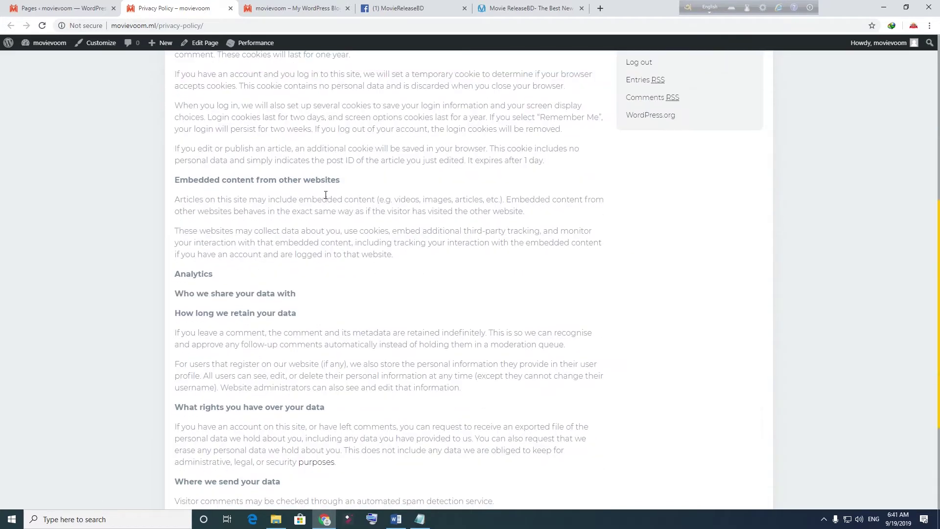
{"action": "key", "text": "ctrl+Page_Up"}
- Start another new page titled Dmca policy and close the live Privacy Policy tab
{"action": "left_click", "coordinate": [141, 69]}
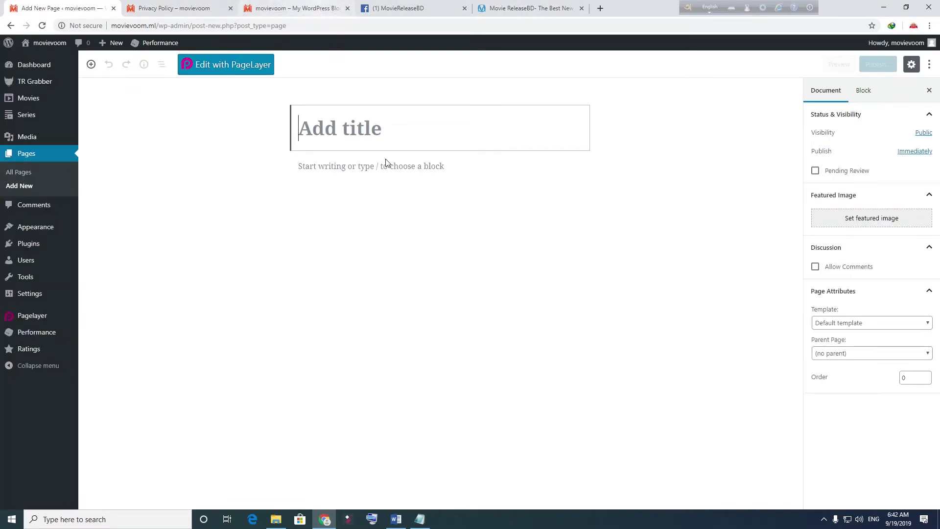
{"action": "left_click", "coordinate": [167, 8]}
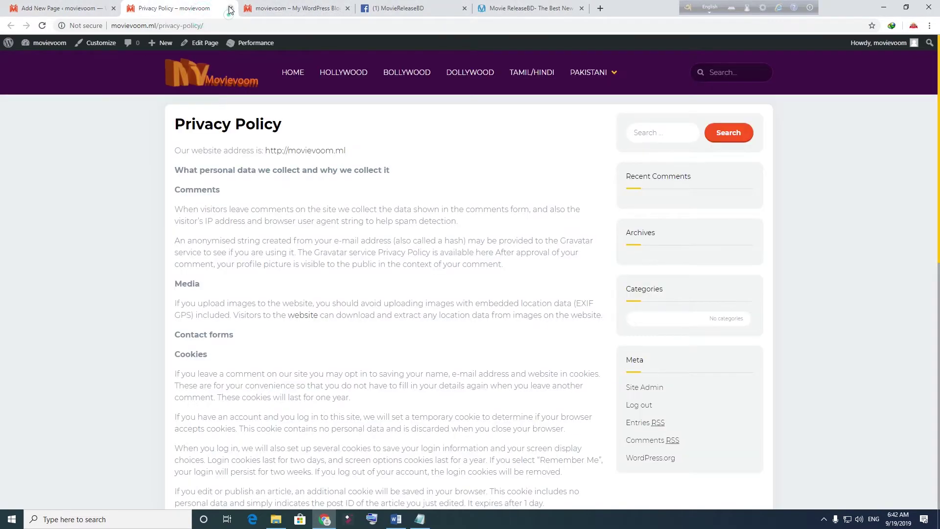
{"action": "left_click", "coordinate": [231, 8]}
{"action": "left_click", "coordinate": [348, 127]}
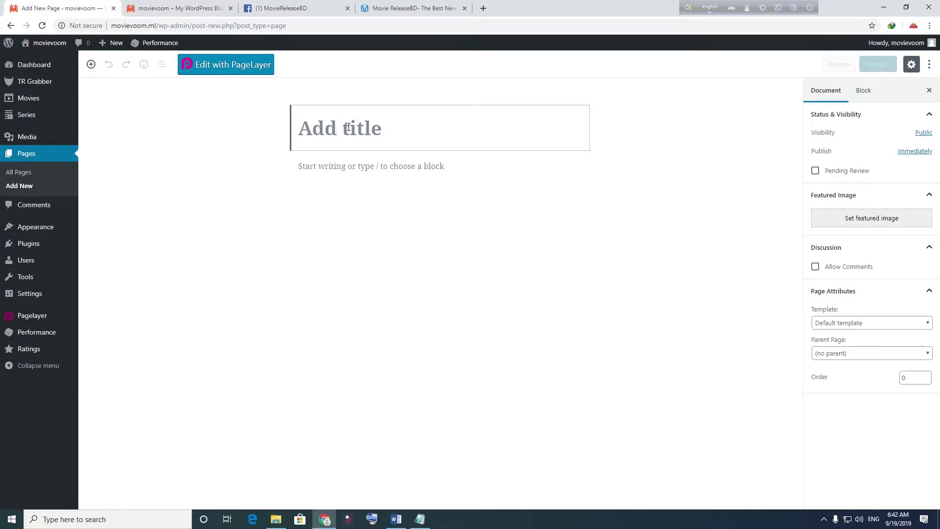
{"action": "type", "text": "Dmca policy"}
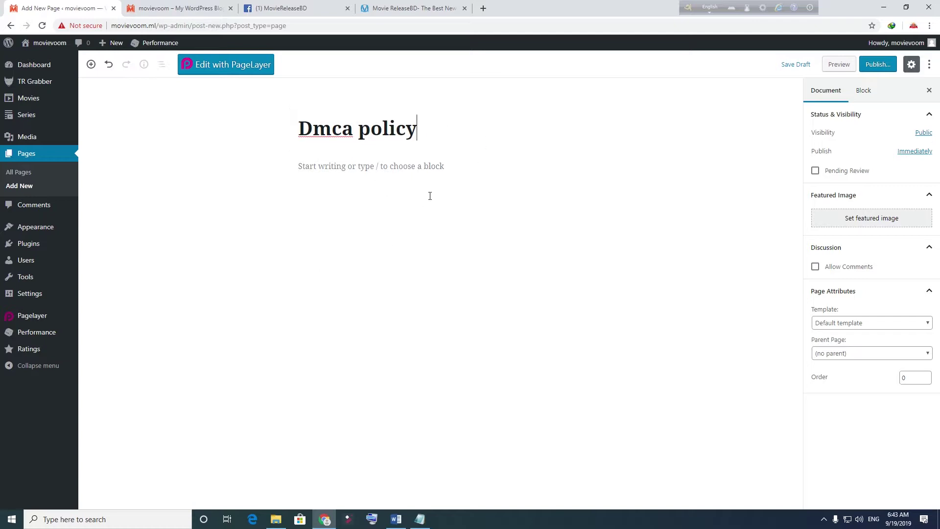
{"action": "key", "text": "ctrl+v"}
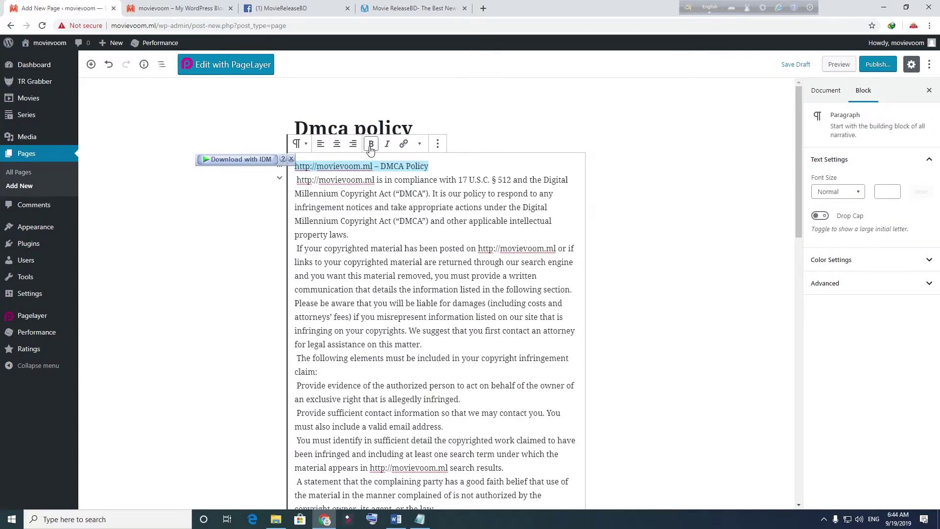
{"action": "left_click", "coordinate": [370, 145]}
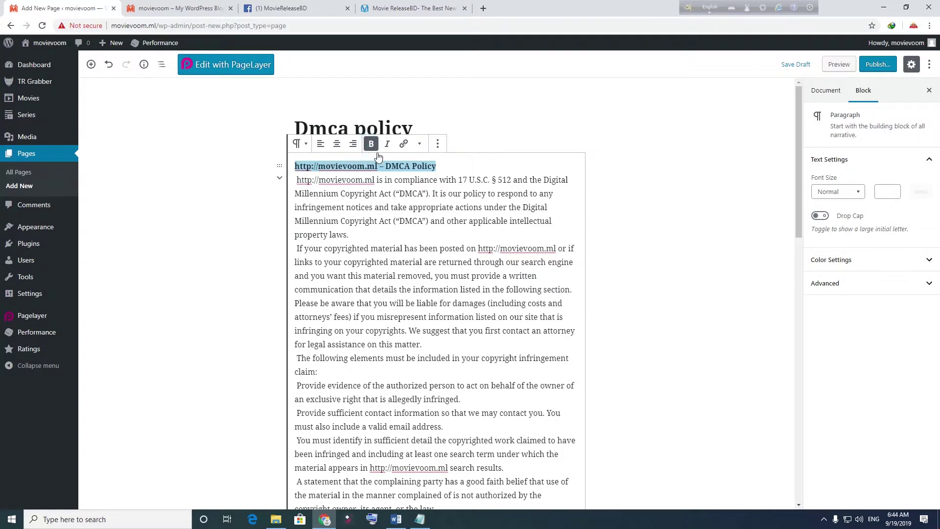
{"action": "left_click", "coordinate": [450, 169]}
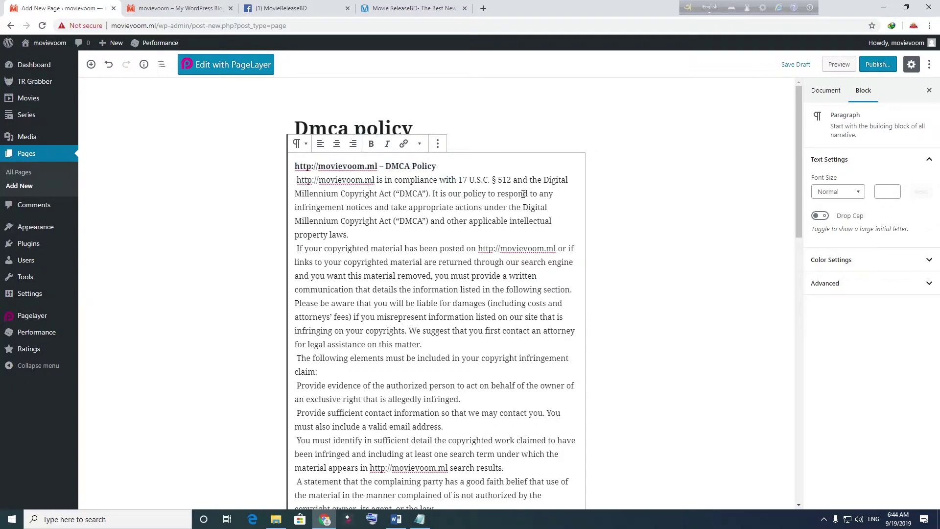
- Publish the Dmca policy page and look over the site's pages in the Pages list
{"action": "left_click", "coordinate": [878, 65]}
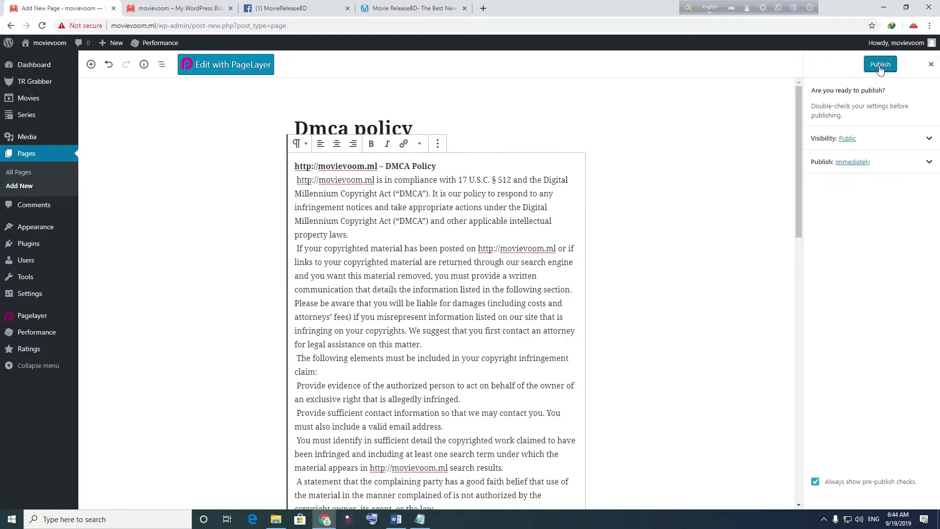
{"action": "left_click", "coordinate": [876, 66]}
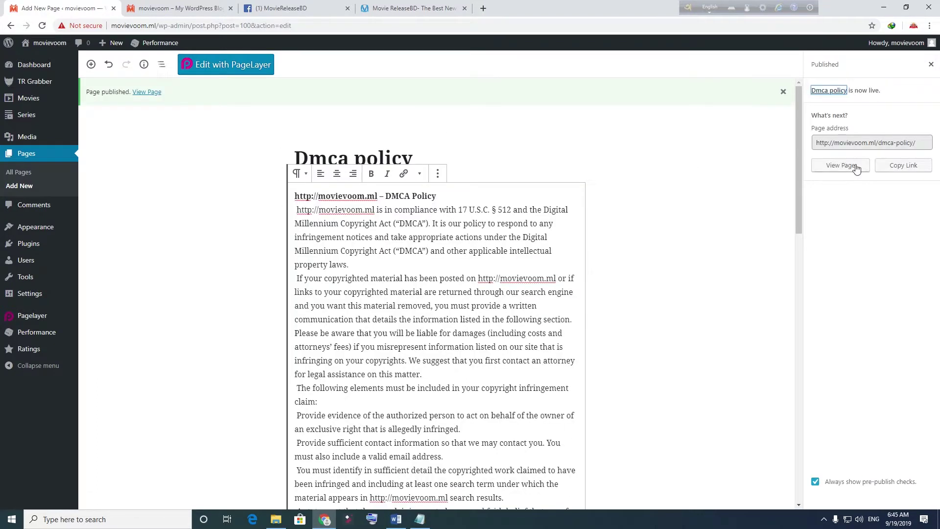
{"action": "left_click", "coordinate": [26, 156]}
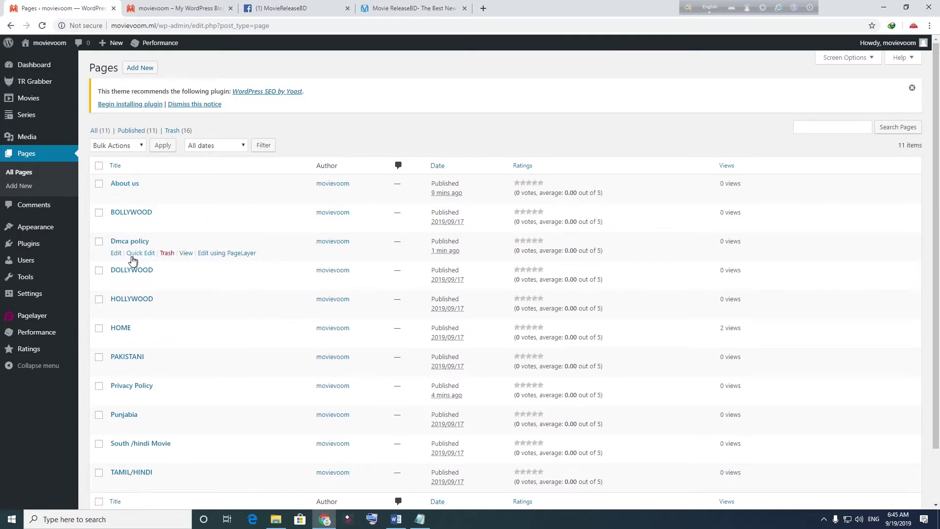
{"action": "scroll", "coordinate": [193, 219], "scroll_direction": "down", "scroll_amount": 1}
{"action": "scroll", "coordinate": [194, 219], "scroll_direction": "down", "scroll_amount": 1}
{"action": "scroll", "coordinate": [189, 218], "scroll_direction": "up", "scroll_amount": 1}
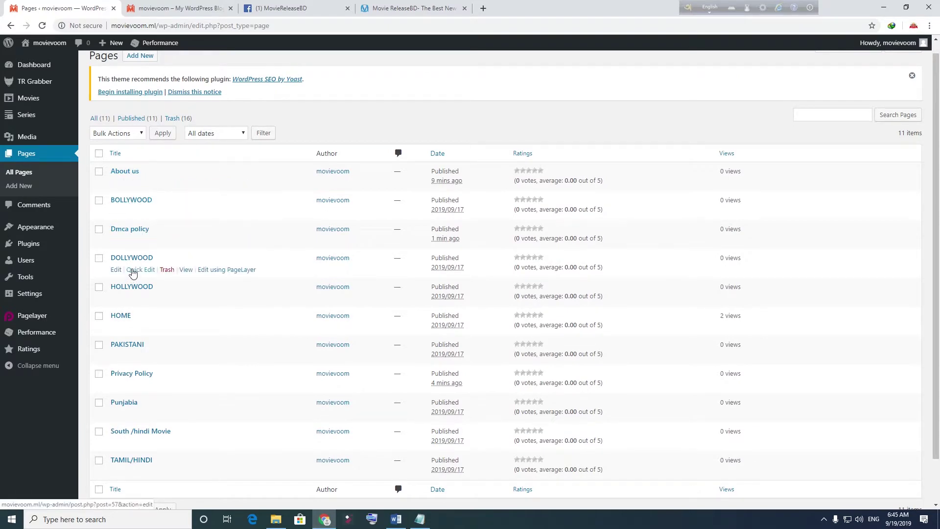
{"action": "scroll", "coordinate": [142, 315], "scroll_direction": "down", "scroll_amount": 1}
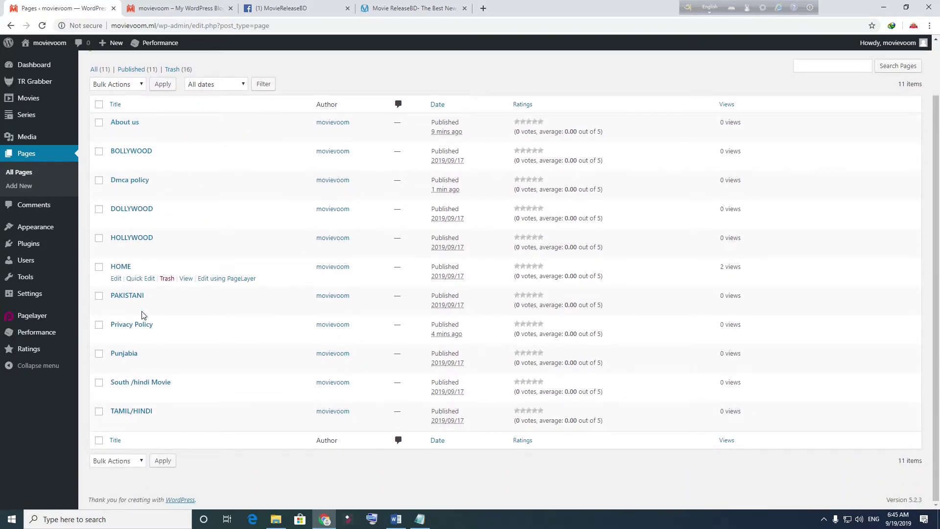
{"action": "scroll", "coordinate": [161, 414], "scroll_direction": "up", "scroll_amount": 1}
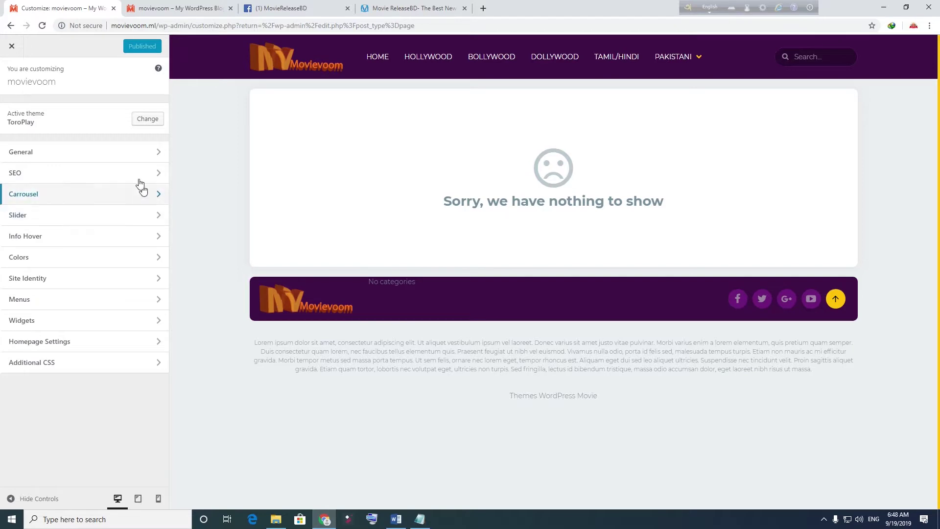
- Leave the theme customizer and open the site's menu editor to view the Secondary Menu structure
{"action": "left_click", "coordinate": [12, 46]}
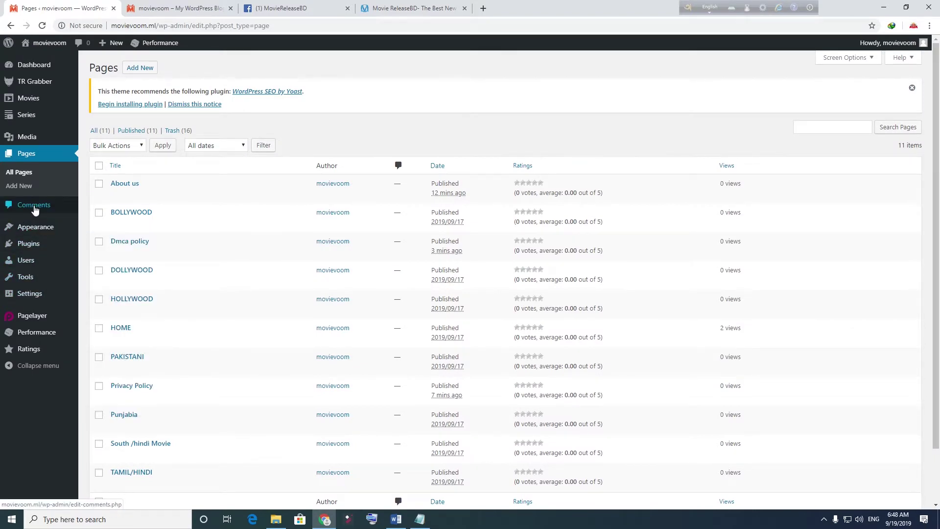
{"action": "mouse_move", "coordinate": [37, 226]}
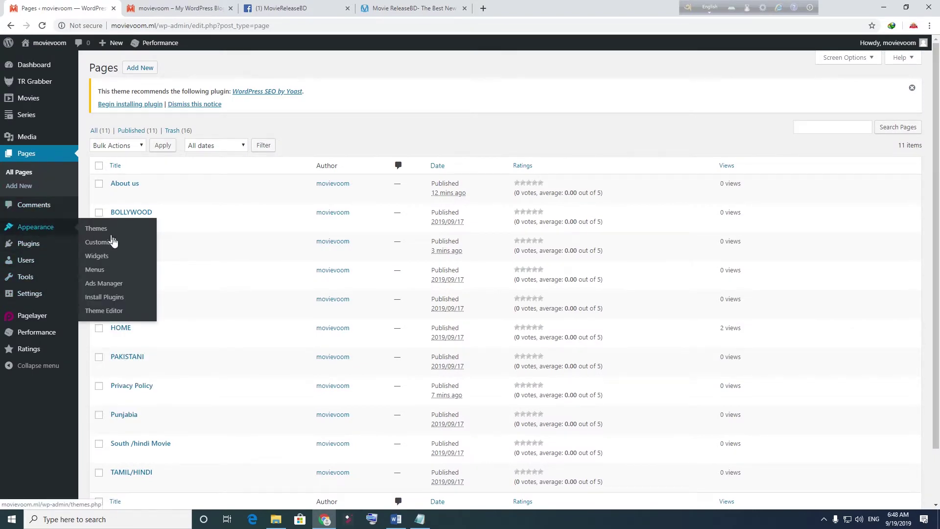
{"action": "left_click", "coordinate": [94, 269]}
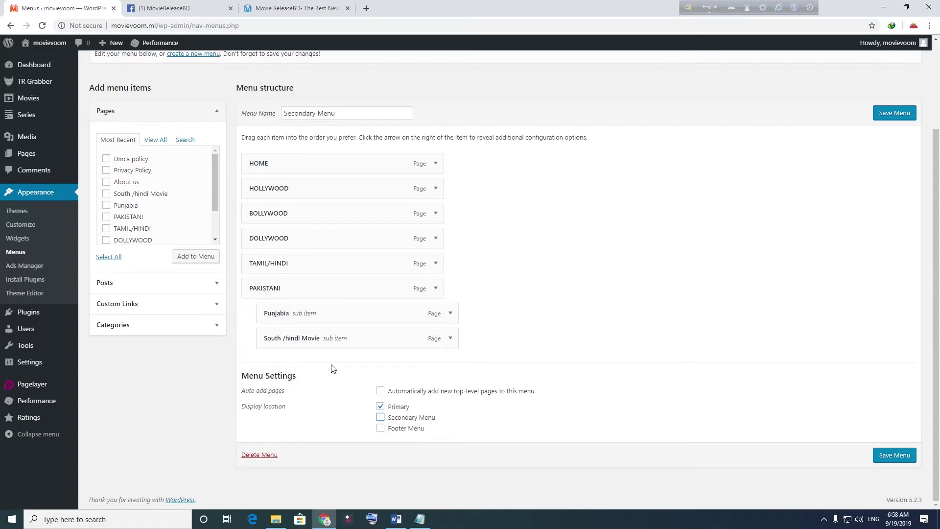
{"action": "scroll", "coordinate": [308, 314], "scroll_direction": "up", "scroll_amount": 2}
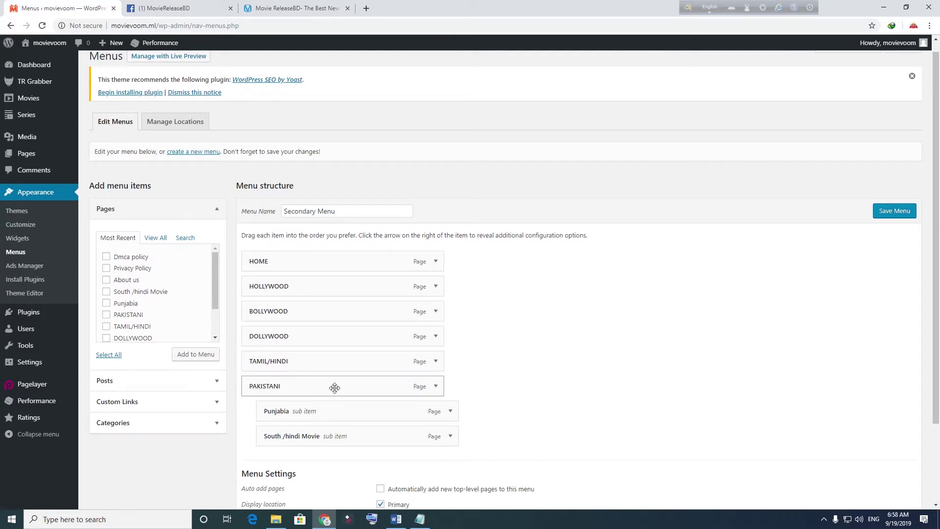
{"action": "scroll", "coordinate": [334, 388], "scroll_direction": "up", "scroll_amount": 1}
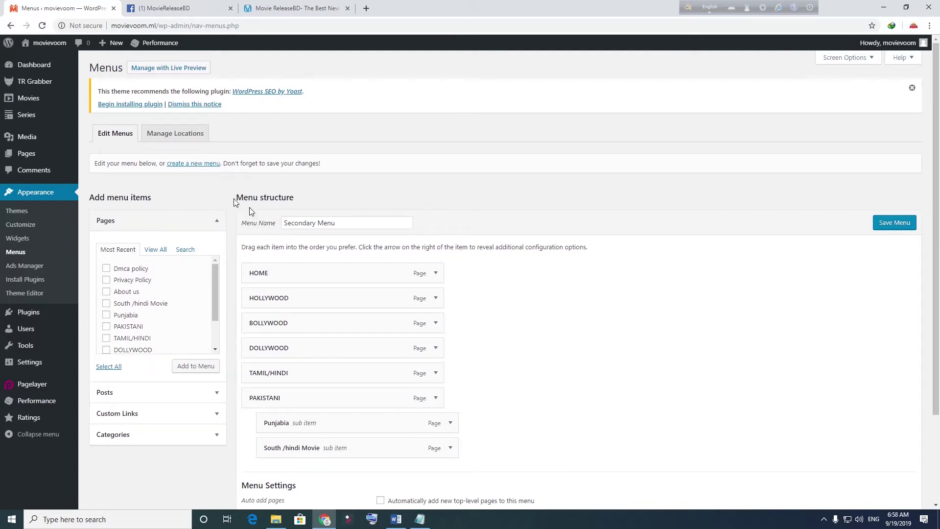
- Start a new menu, leaving the current menu page without saving, and try to create it under the name Secondary Menu
{"action": "left_click", "coordinate": [198, 165]}
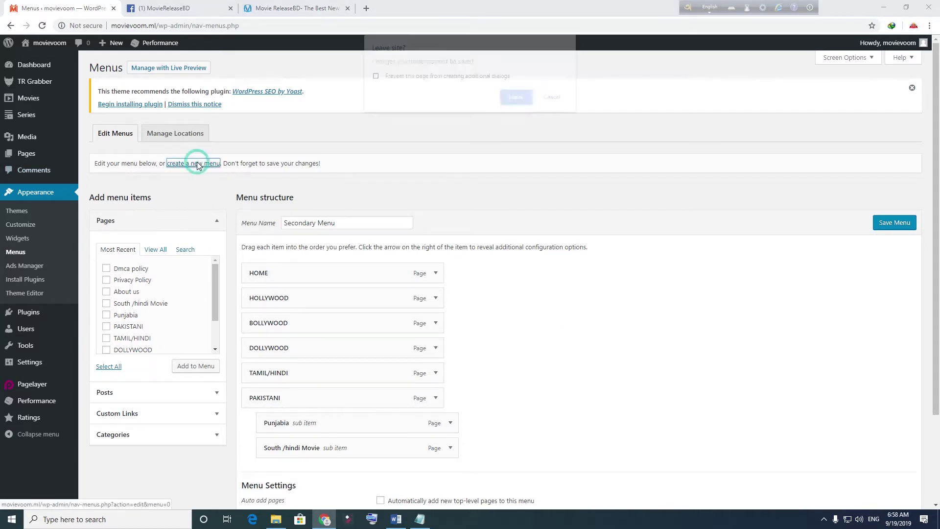
{"action": "left_click", "coordinate": [518, 98]}
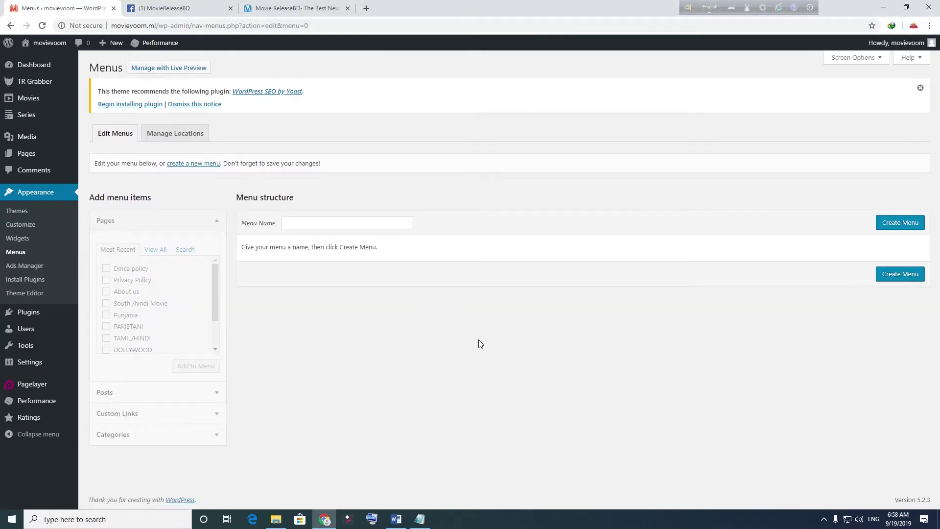
{"action": "left_click", "coordinate": [314, 225]}
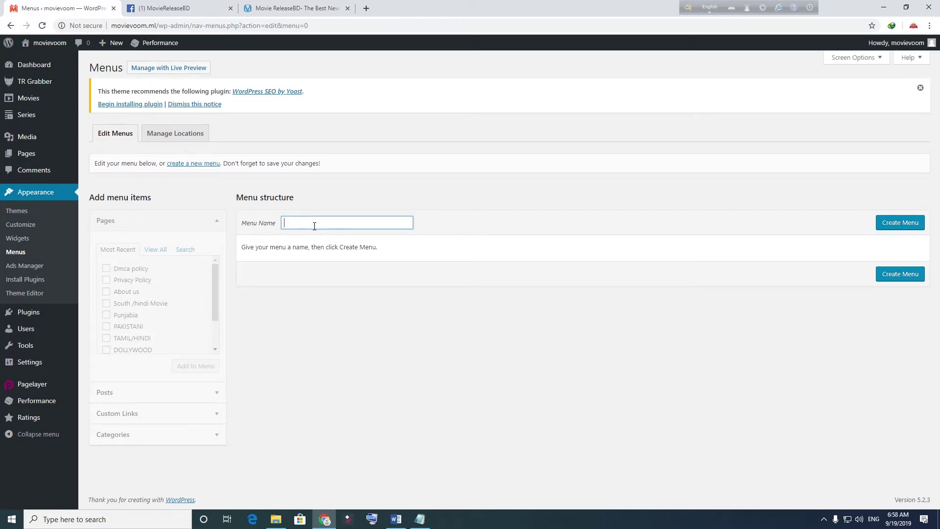
{"action": "type", "text": "Secondary Menu"}
{"action": "left_click", "coordinate": [900, 280]}
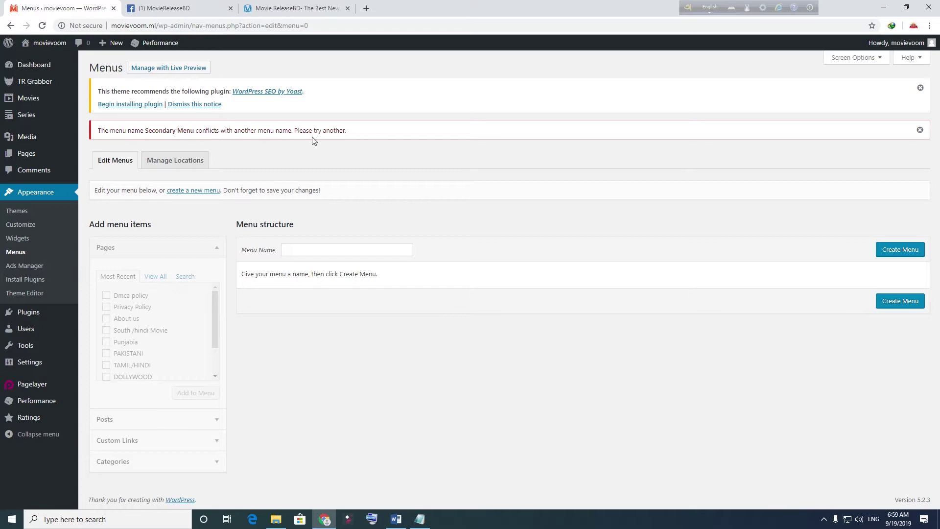
- Create the new menu under the name Secondary Menu1
{"action": "left_click", "coordinate": [309, 250]}
{"action": "type", "text": "Secondary Menu"}
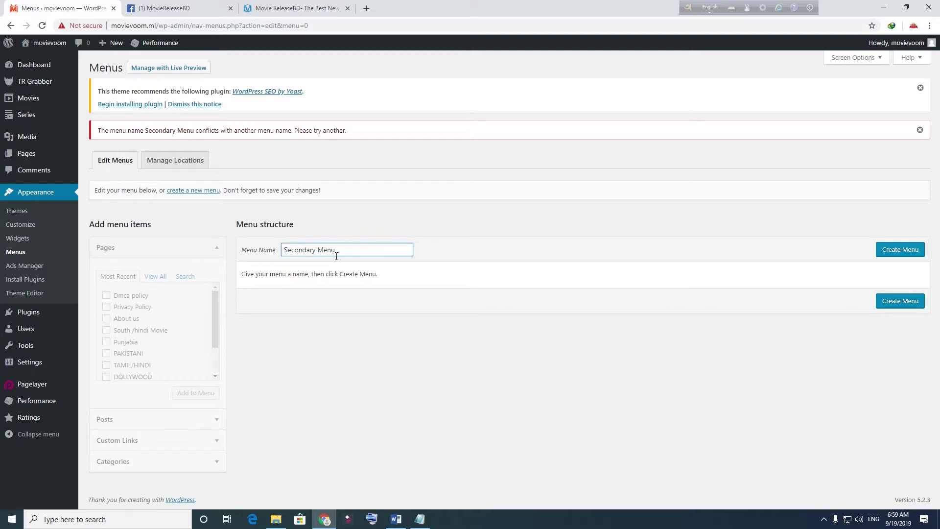
{"action": "left_click", "coordinate": [884, 302]}
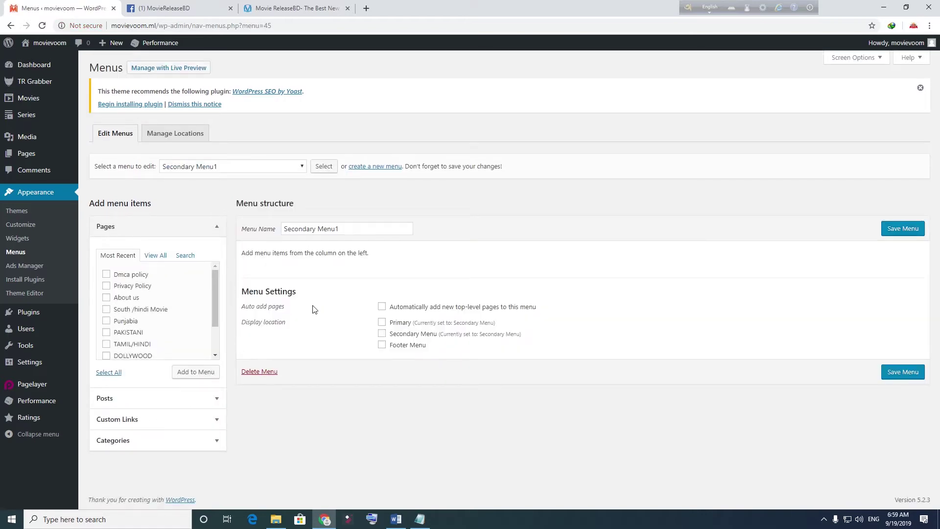
- Look through the menus available for editing and keep Secondary Menu1 as the chosen one
{"action": "left_click", "coordinate": [363, 224]}
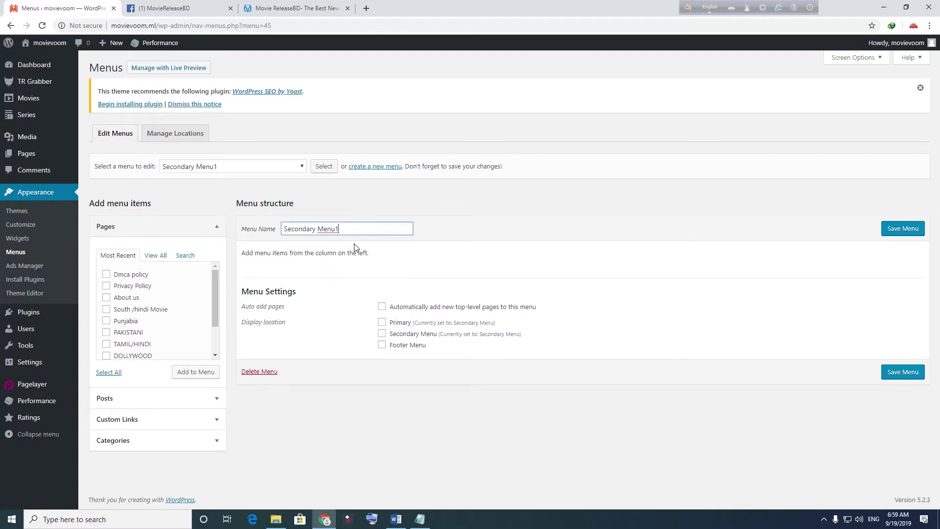
{"action": "left_click", "coordinate": [300, 168]}
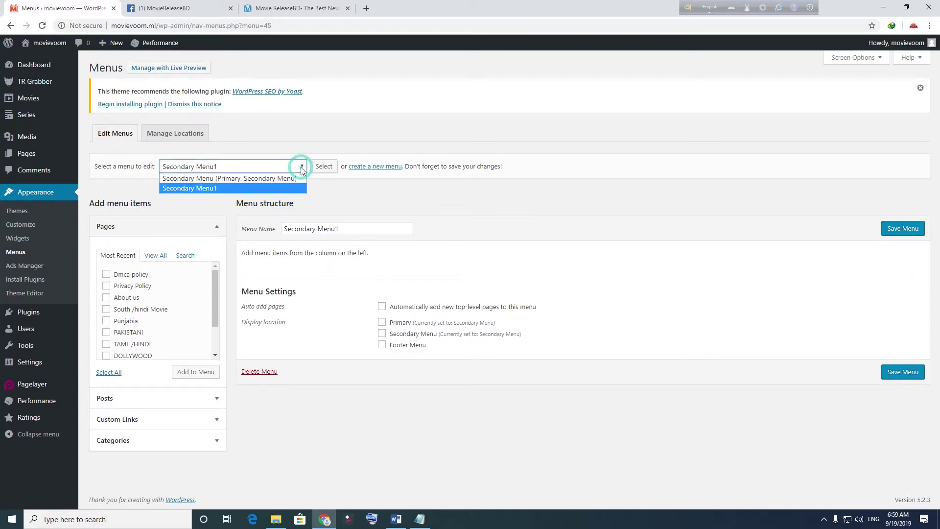
{"action": "left_click", "coordinate": [218, 179]}
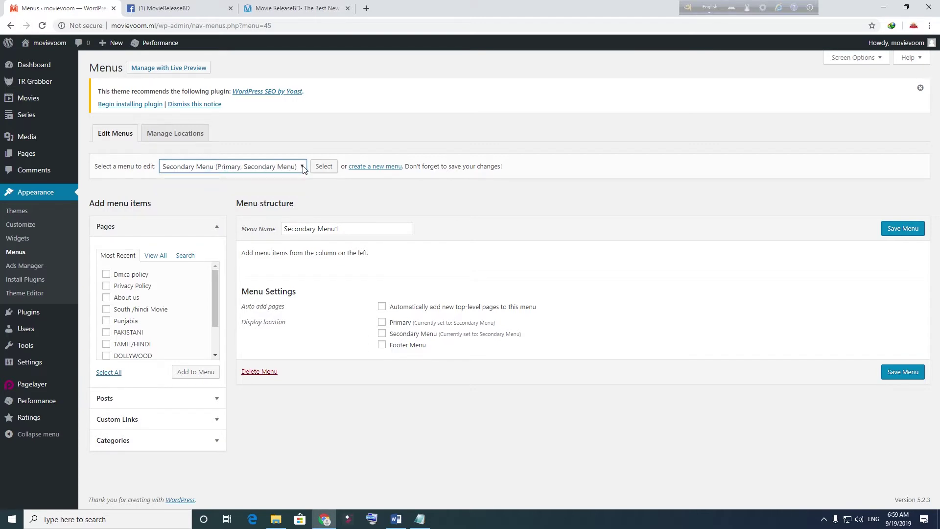
{"action": "left_click", "coordinate": [282, 168]}
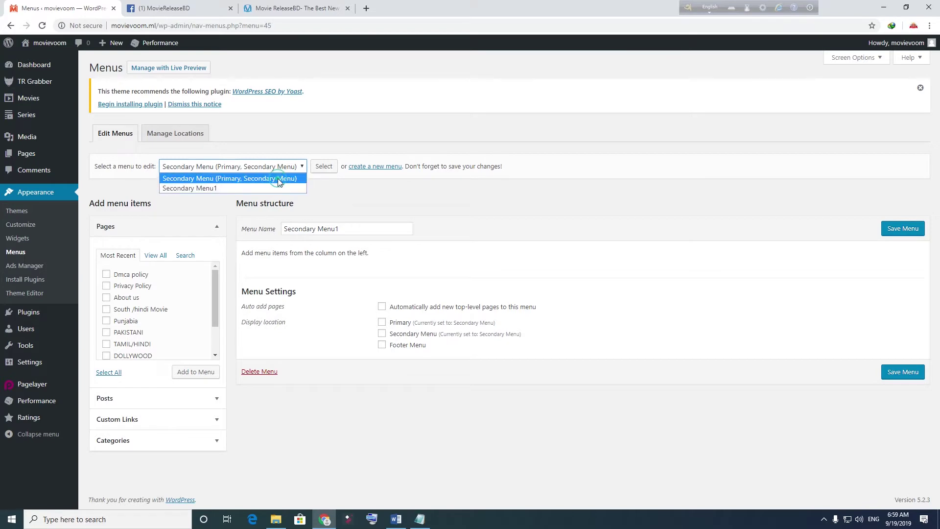
{"action": "left_click", "coordinate": [278, 178]}
{"action": "left_click", "coordinate": [289, 168]}
{"action": "left_click", "coordinate": [221, 186]}
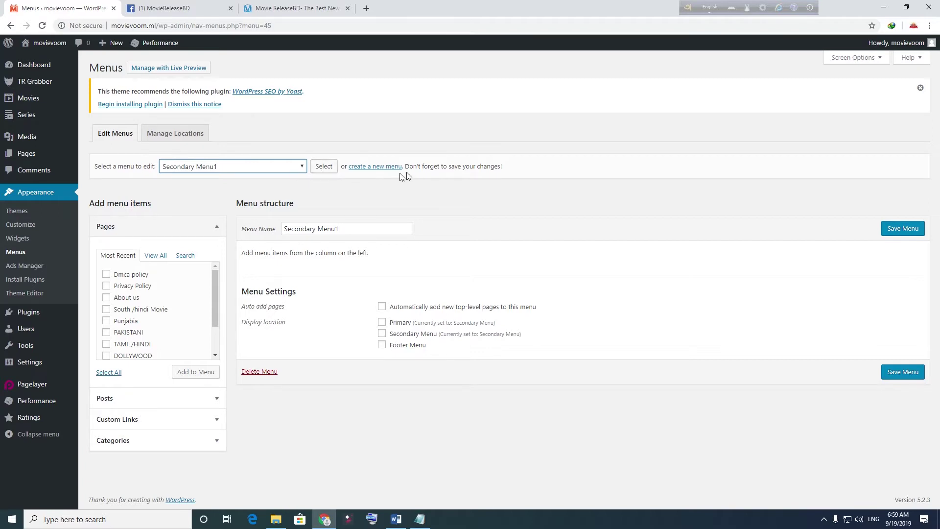
{"action": "left_click", "coordinate": [264, 174]}
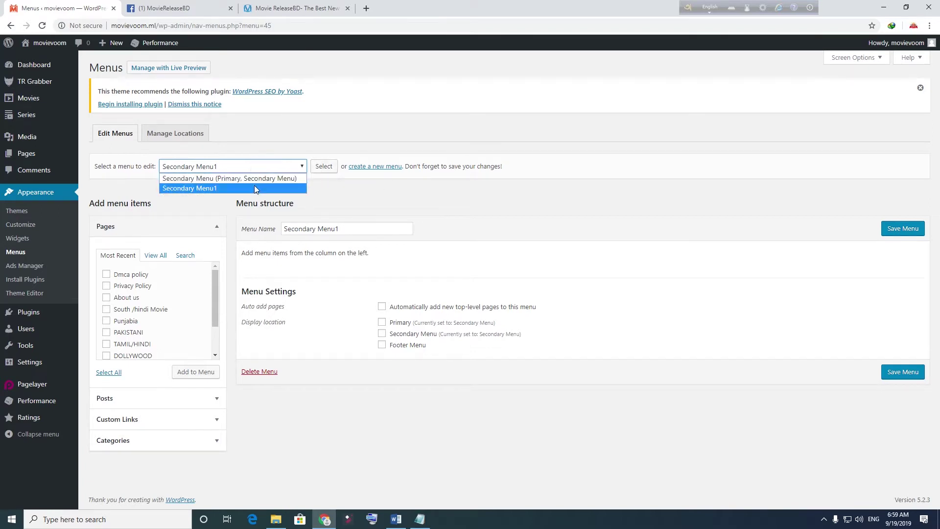
{"action": "left_click", "coordinate": [553, 285]}
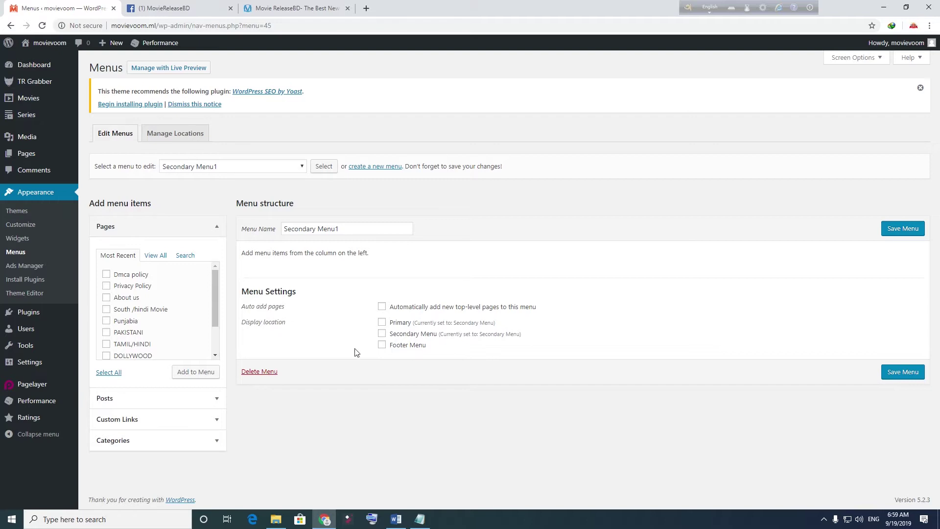
- Assign Secondary Menu1 to the Secondary Menu display location and add the Dmca policy, Privacy Policy and About us pages to it
{"action": "left_click", "coordinate": [383, 336]}
{"action": "scroll", "coordinate": [157, 321], "scroll_direction": "down", "scroll_amount": 2}
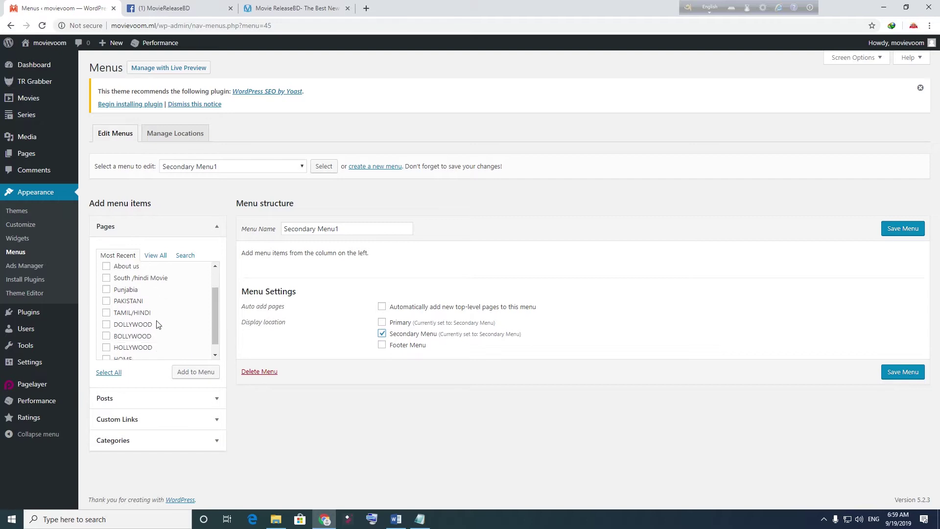
{"action": "scroll", "coordinate": [155, 323], "scroll_direction": "up", "scroll_amount": 3}
{"action": "left_click", "coordinate": [107, 275]}
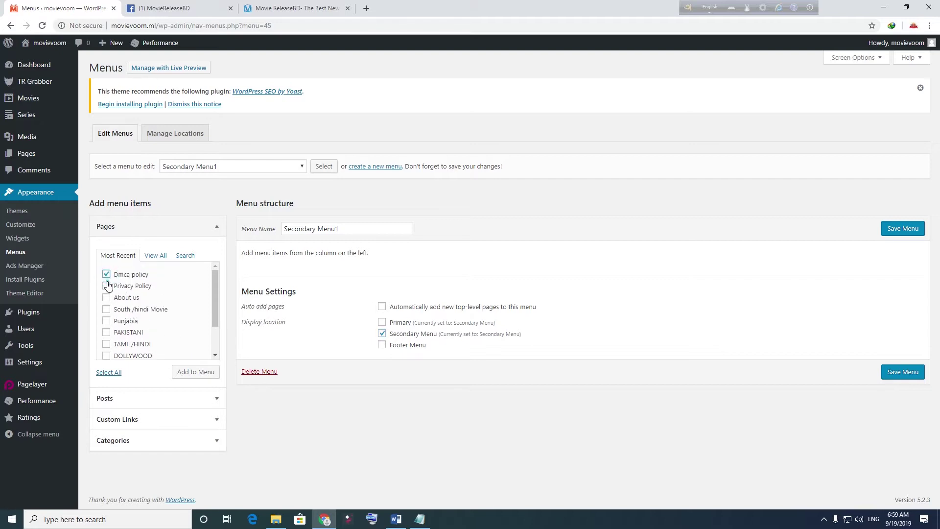
{"action": "left_click", "coordinate": [107, 286]}
{"action": "left_click", "coordinate": [108, 297]}
{"action": "left_click", "coordinate": [195, 373]}
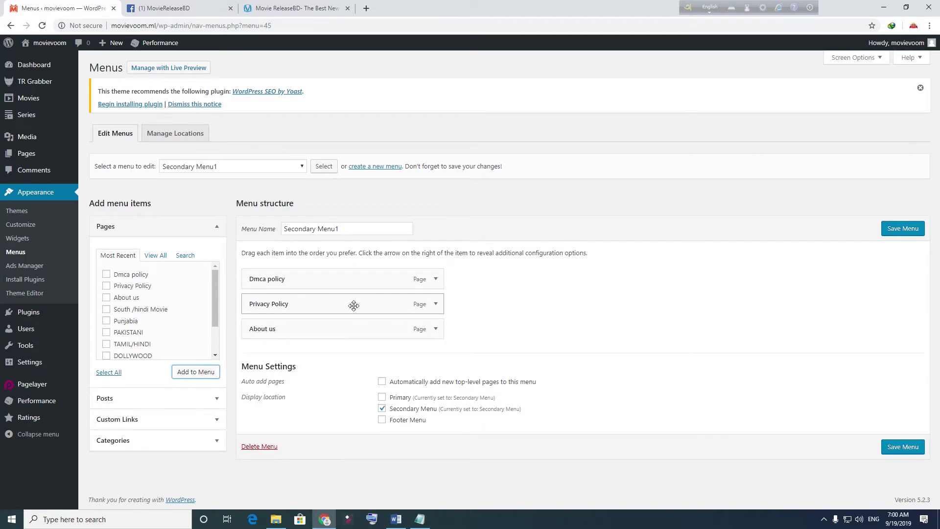
- Try to move the Privacy Policy item within the menu structure and save Secondary Menu1
{"action": "mouse_move", "coordinate": [354, 306]}
{"action": "left_mouse_down"}
{"action": "mouse_move", "coordinate": [360, 278]}
{"action": "mouse_move", "coordinate": [361, 319]}
{"action": "left_mouse_up"}
{"action": "mouse_move", "coordinate": [349, 303]}
{"action": "left_mouse_down"}
{"action": "mouse_move", "coordinate": [348, 278]}
{"action": "mouse_move", "coordinate": [349, 315]}
{"action": "mouse_move", "coordinate": [355, 304]}
{"action": "left_mouse_up"}
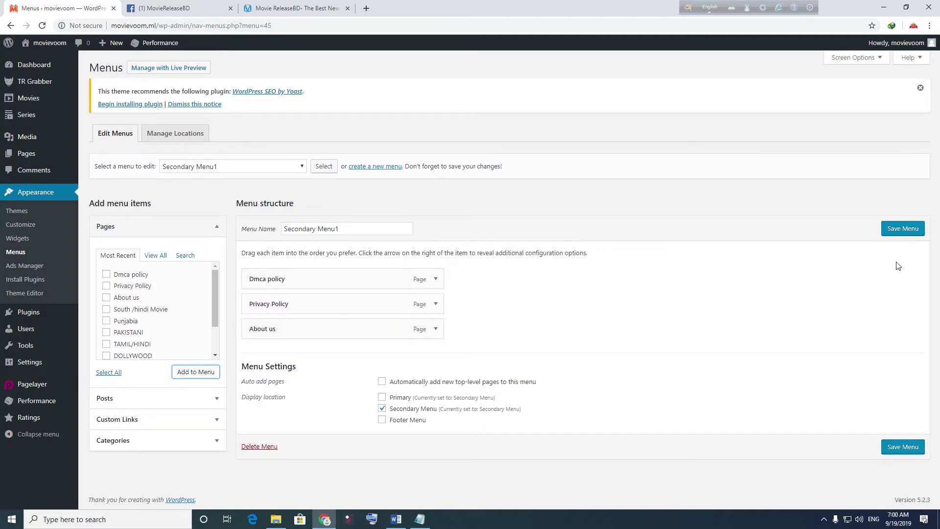
{"action": "left_click", "coordinate": [904, 230]}
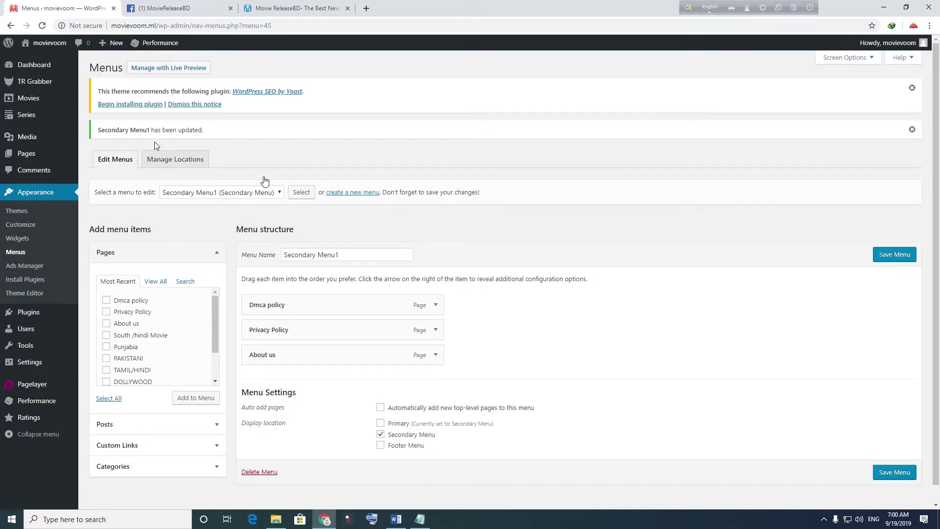
- Open the live site's home page in a new tab to view its footer menu
{"action": "mouse_move", "coordinate": [44, 44]}
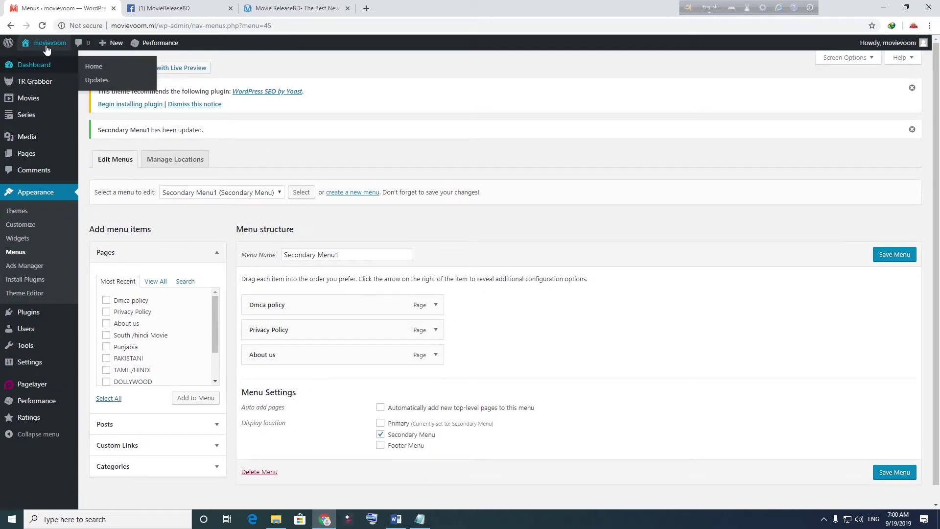
{"action": "right_click", "coordinate": [33, 63]}
{"action": "left_click", "coordinate": [73, 66]}
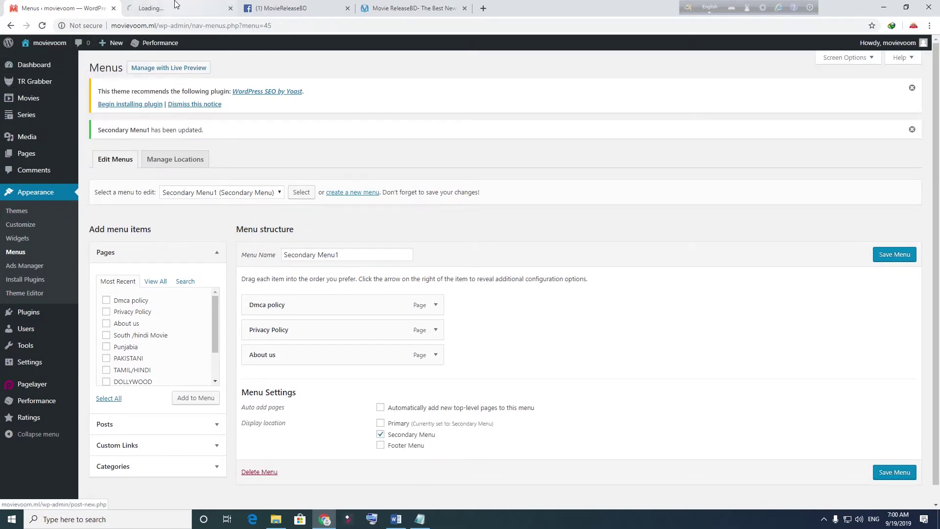
{"action": "left_click", "coordinate": [174, 6]}
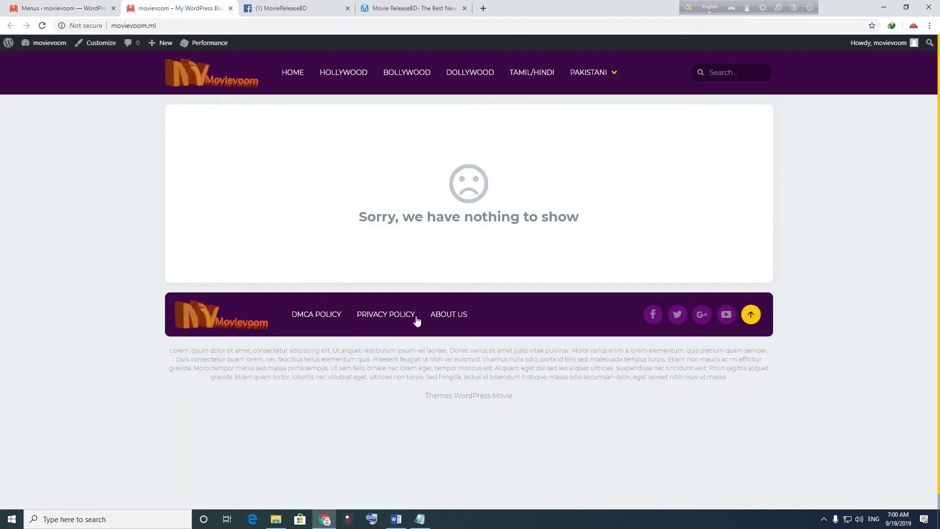
- Visit the Dmca policy, Privacy Policy and About us pages from the live site's footer menu and look over their content
{"action": "left_click", "coordinate": [318, 321]}
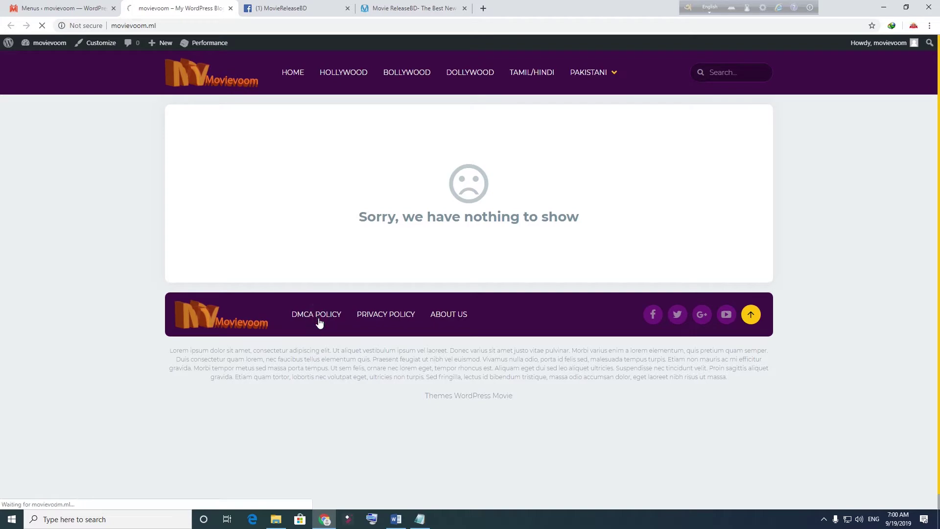
{"action": "scroll", "coordinate": [330, 316], "scroll_direction": "down", "scroll_amount": 10}
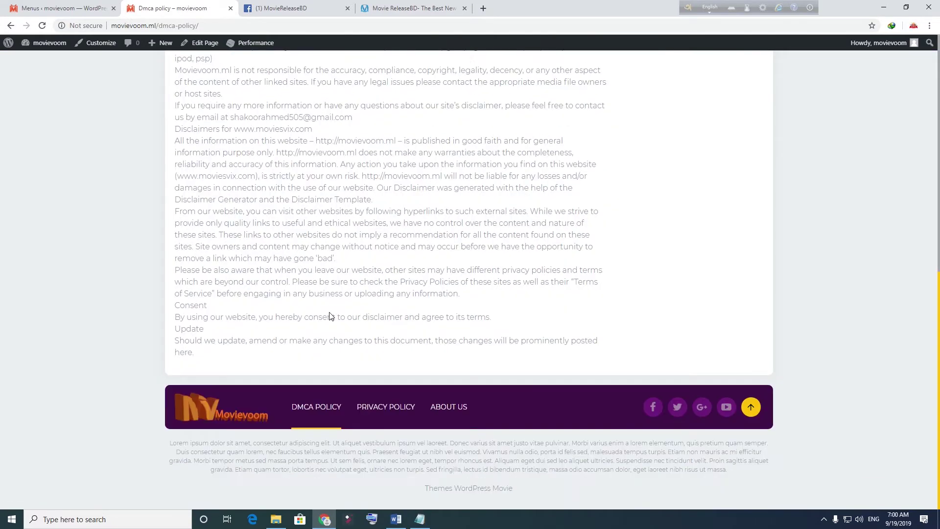
{"action": "scroll", "coordinate": [330, 316], "scroll_direction": "up", "scroll_amount": 10}
{"action": "scroll", "coordinate": [330, 313], "scroll_direction": "down", "scroll_amount": 10}
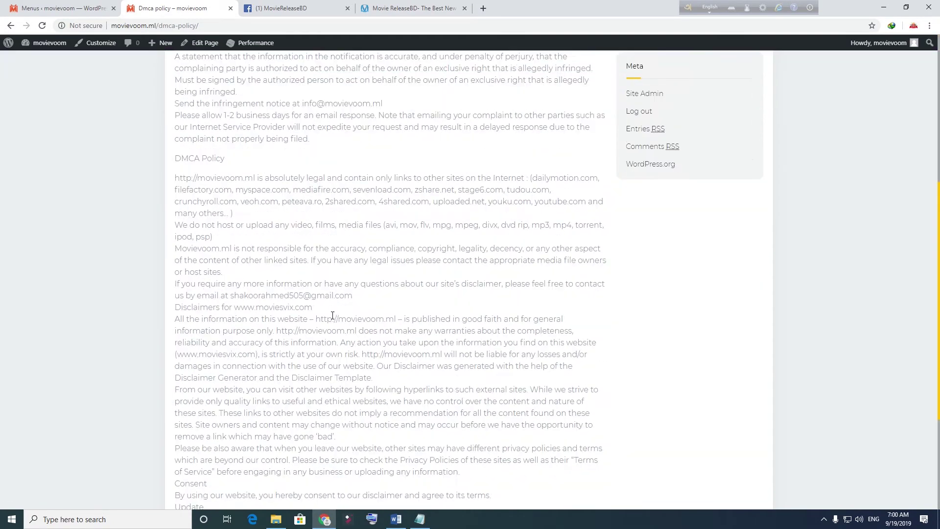
{"action": "left_click", "coordinate": [381, 409]}
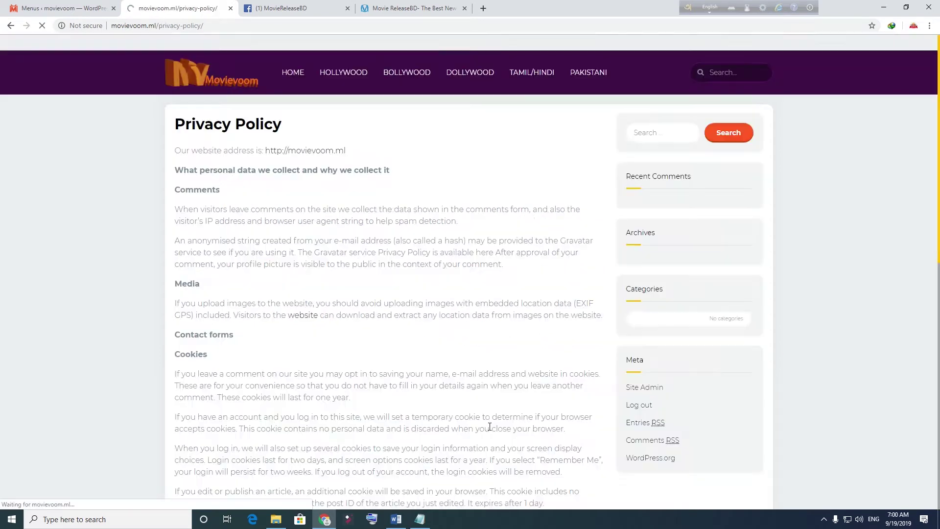
{"action": "scroll", "coordinate": [471, 404], "scroll_direction": "down", "scroll_amount": 6}
{"action": "scroll", "coordinate": [471, 398], "scroll_direction": "down", "scroll_amount": 5}
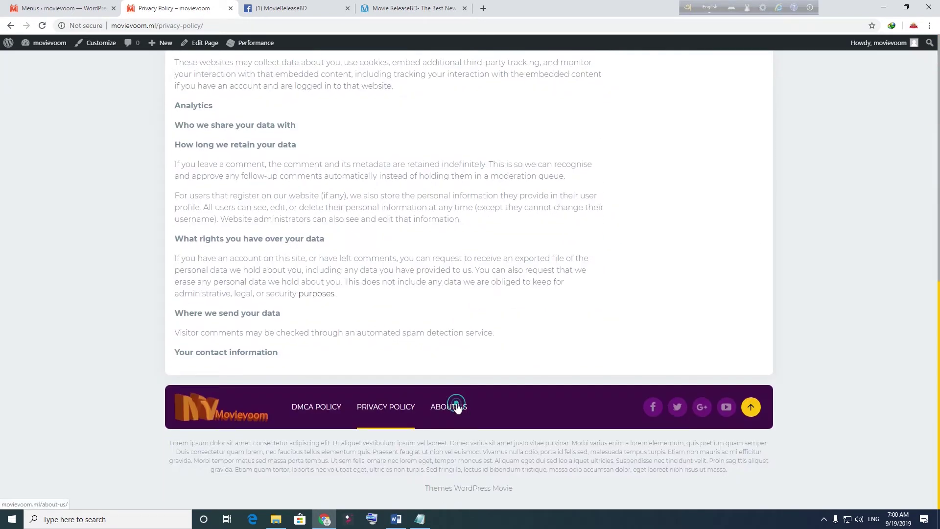
{"action": "left_click", "coordinate": [455, 405]}
{"action": "scroll", "coordinate": [458, 403], "scroll_direction": "down", "scroll_amount": 3}
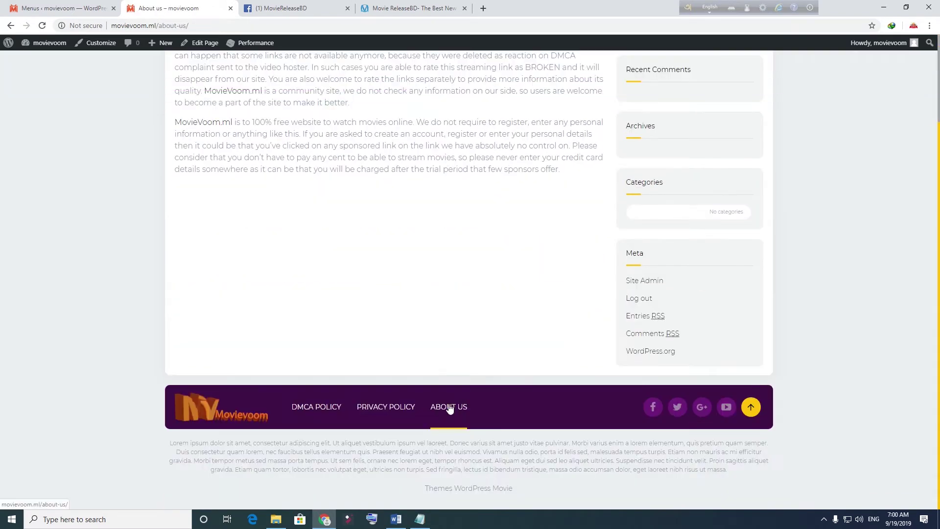
{"action": "scroll", "coordinate": [534, 440], "scroll_direction": "up", "scroll_amount": 3}
{"action": "scroll", "coordinate": [534, 440], "scroll_direction": "down", "scroll_amount": 2}
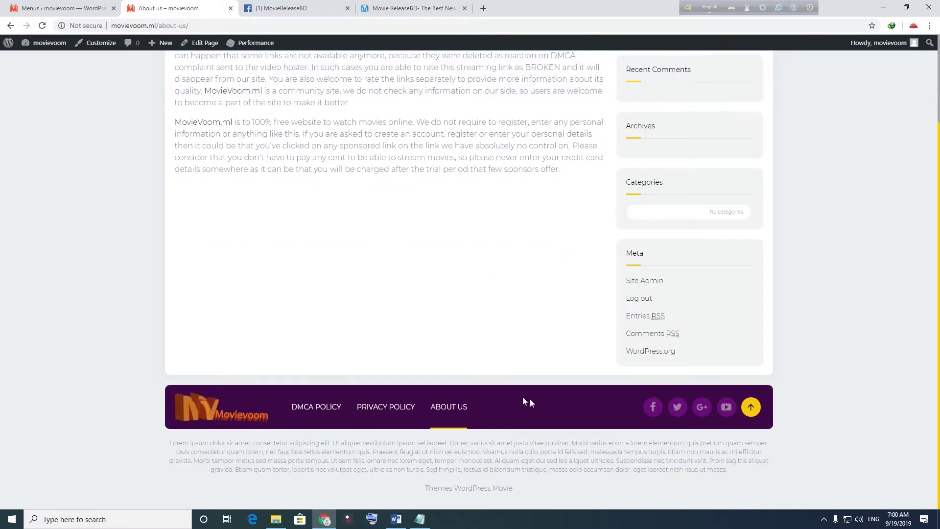
- Return to the site's admin tab and look over the list of installed plugins
{"action": "left_click", "coordinate": [25, 8]}
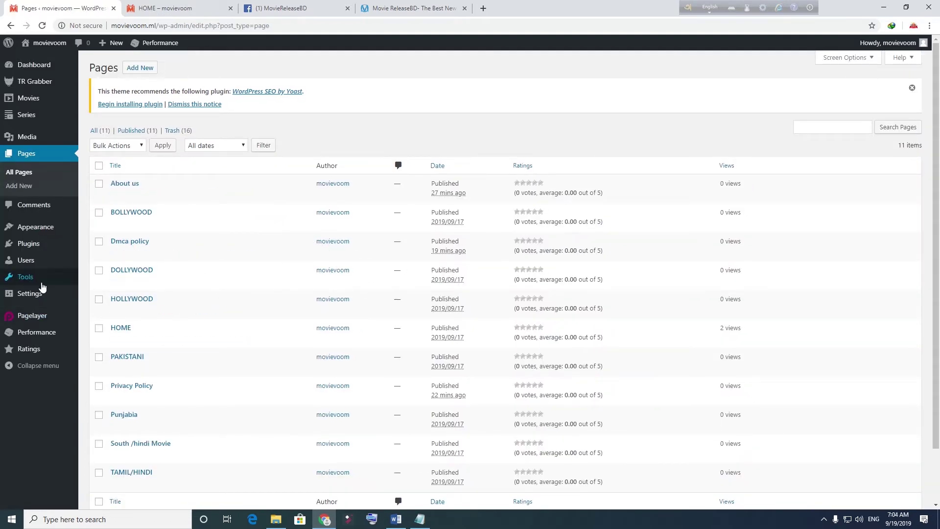
{"action": "mouse_move", "coordinate": [25, 252]}
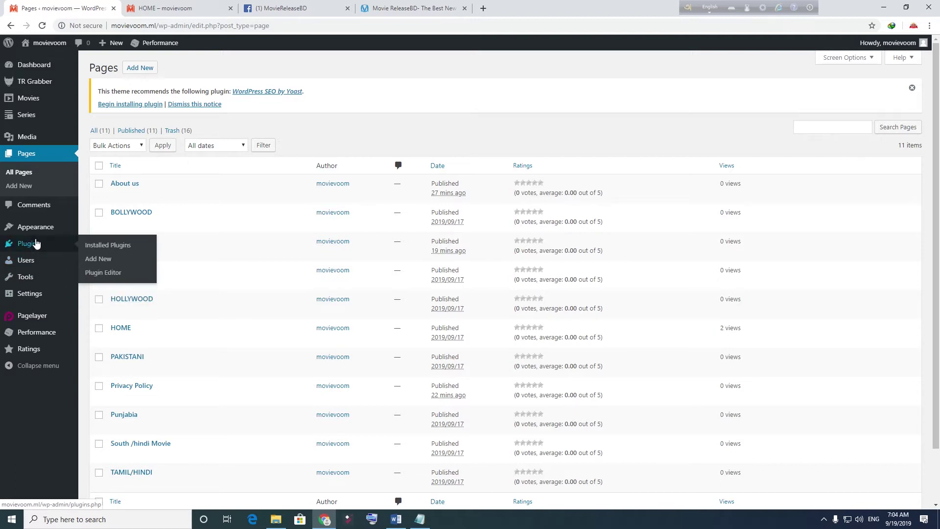
{"action": "left_click", "coordinate": [97, 259]}
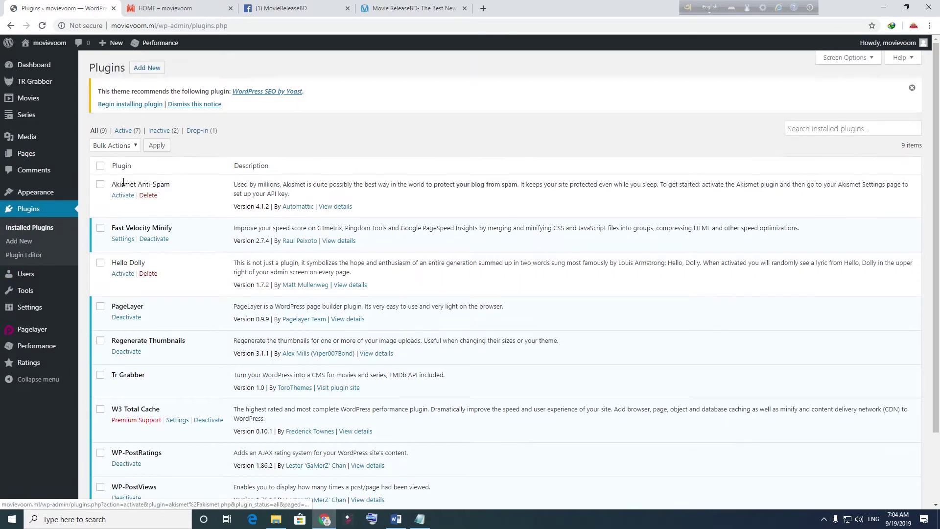
{"action": "scroll", "coordinate": [234, 334], "scroll_direction": "down", "scroll_amount": 3}
{"action": "scroll", "coordinate": [237, 304], "scroll_direction": "up", "scroll_amount": 3}
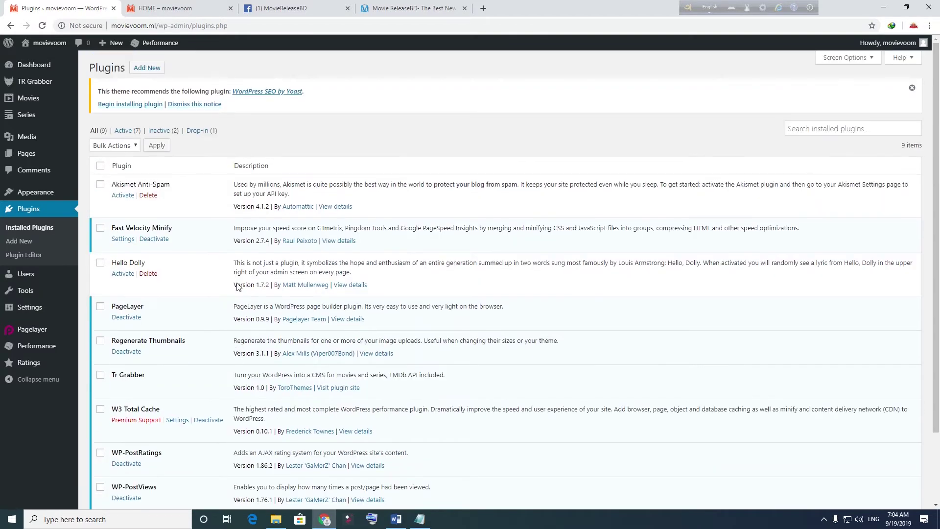
- Search the plugin directory for "contact", and install and activate Contact Form 7
{"action": "left_click", "coordinate": [147, 67]}
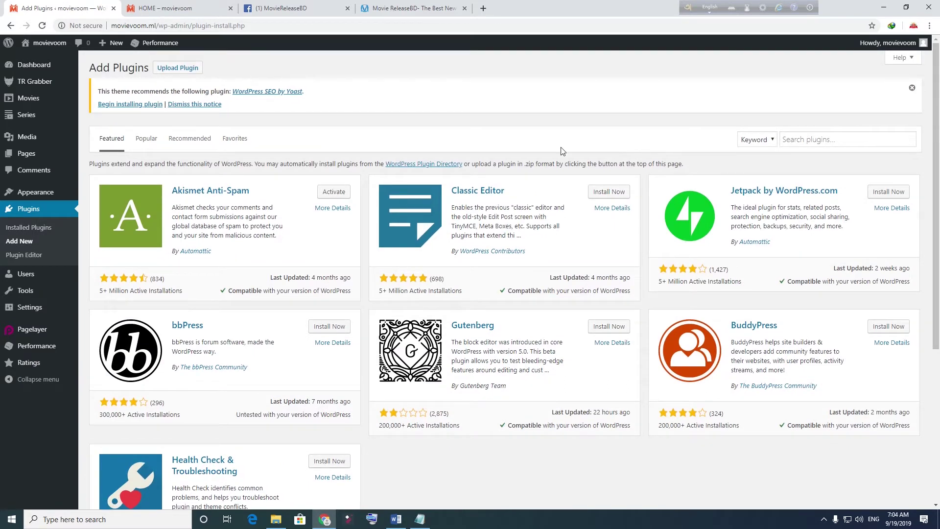
{"action": "left_click", "coordinate": [819, 141]}
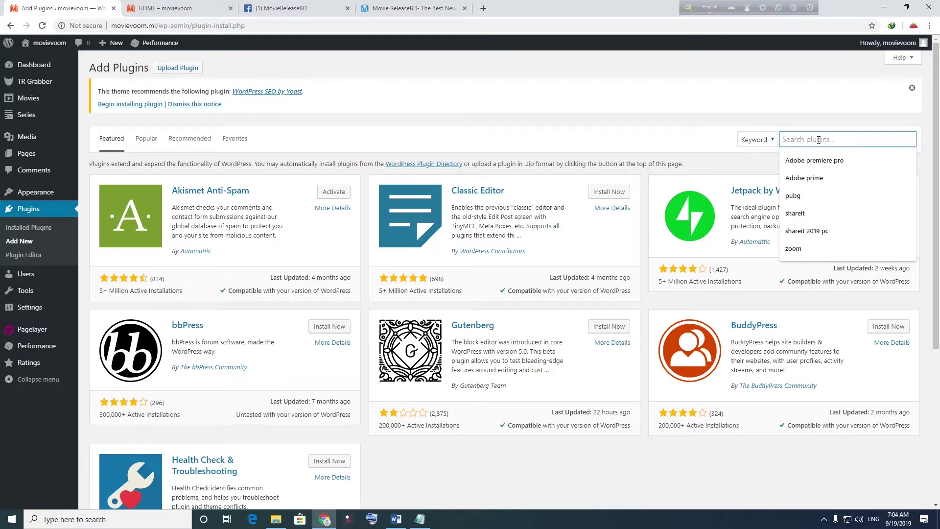
{"action": "type", "text": "con"}
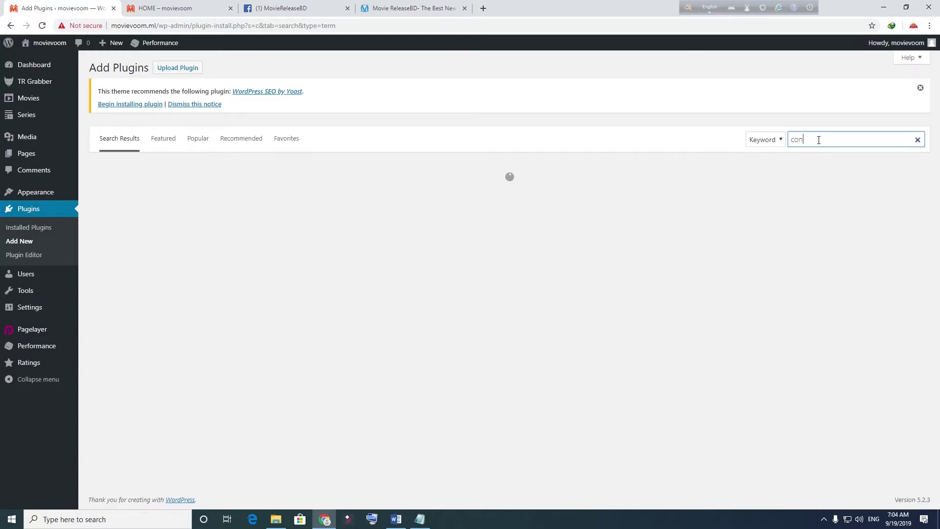
{"action": "type", "text": "tact"}
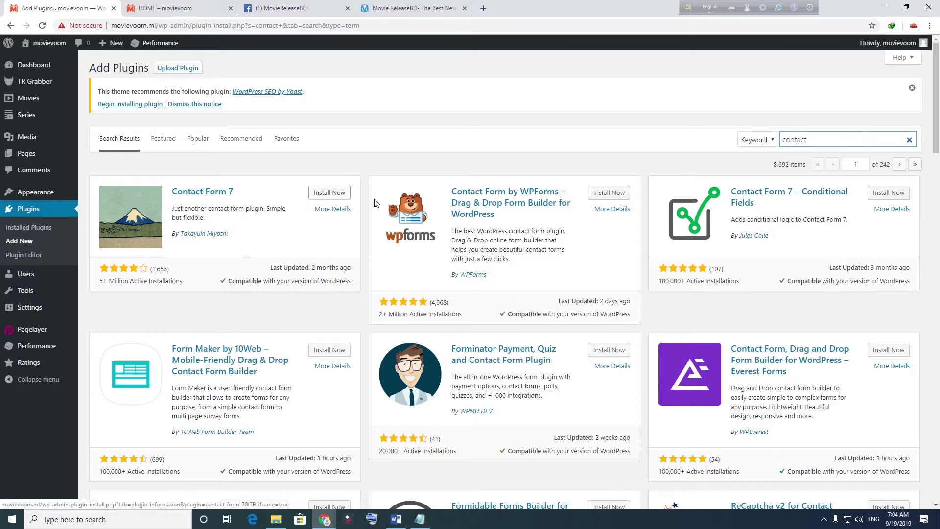
{"action": "left_click", "coordinate": [331, 196]}
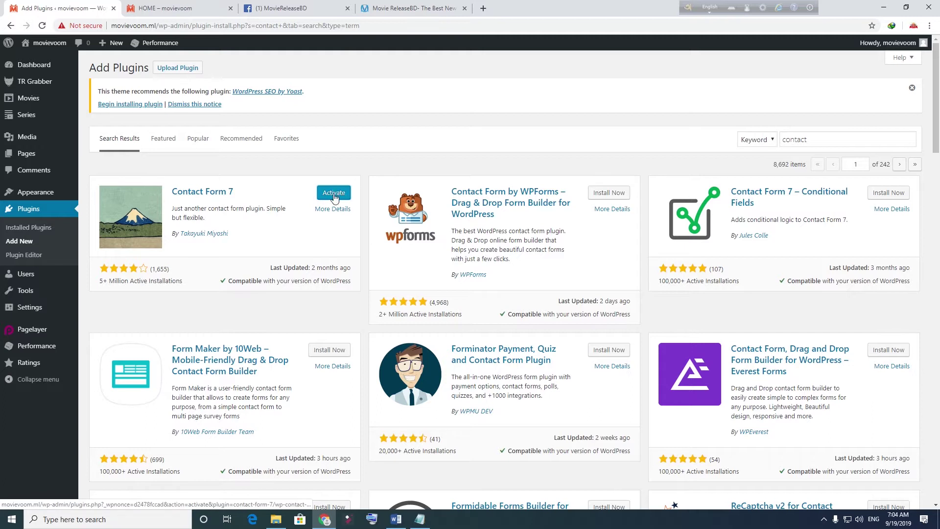
{"action": "left_click", "coordinate": [335, 196]}
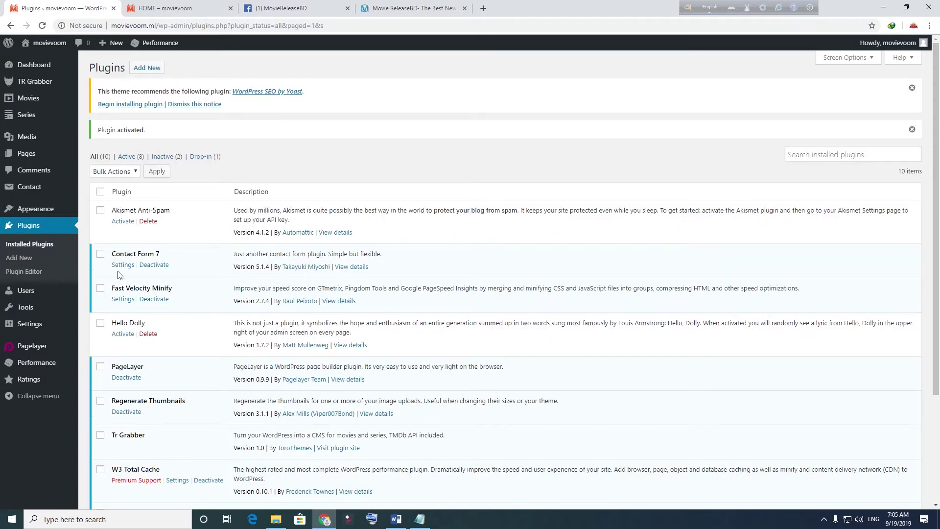
- Open Contact form 1 for editing from the contact forms list and look over its form template
{"action": "mouse_move", "coordinate": [42, 195]}
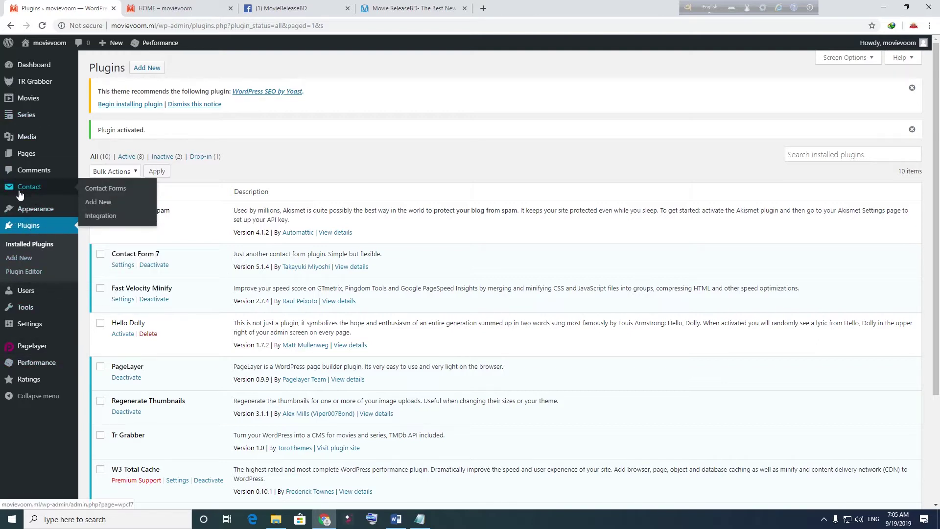
{"action": "left_click", "coordinate": [46, 191]}
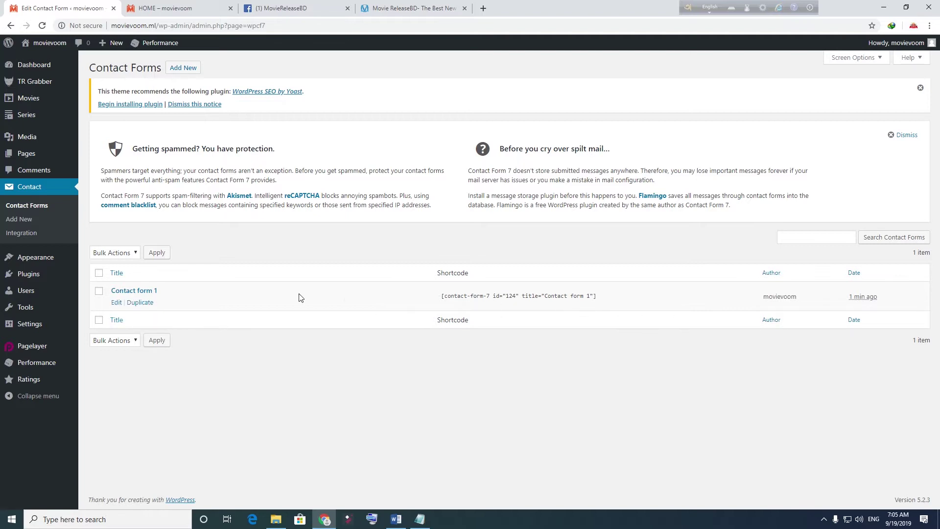
{"action": "left_click", "coordinate": [118, 303]}
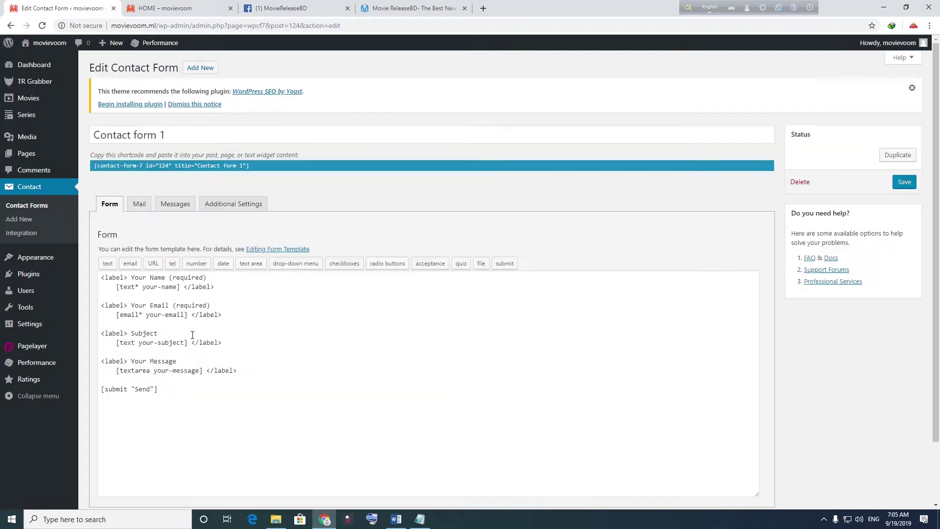
{"action": "left_click_drag", "start_coordinate": [167, 396], "coordinate": [97, 277]}
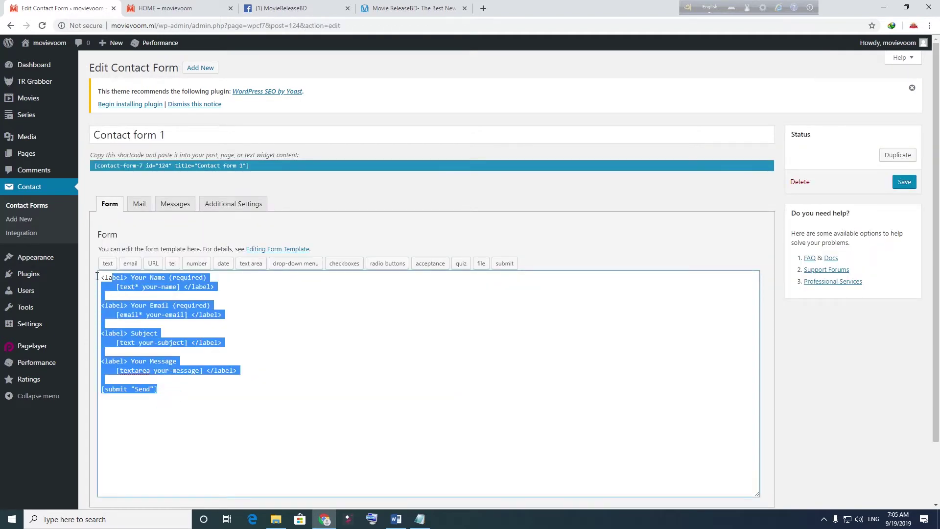
{"action": "left_click", "coordinate": [214, 390]}
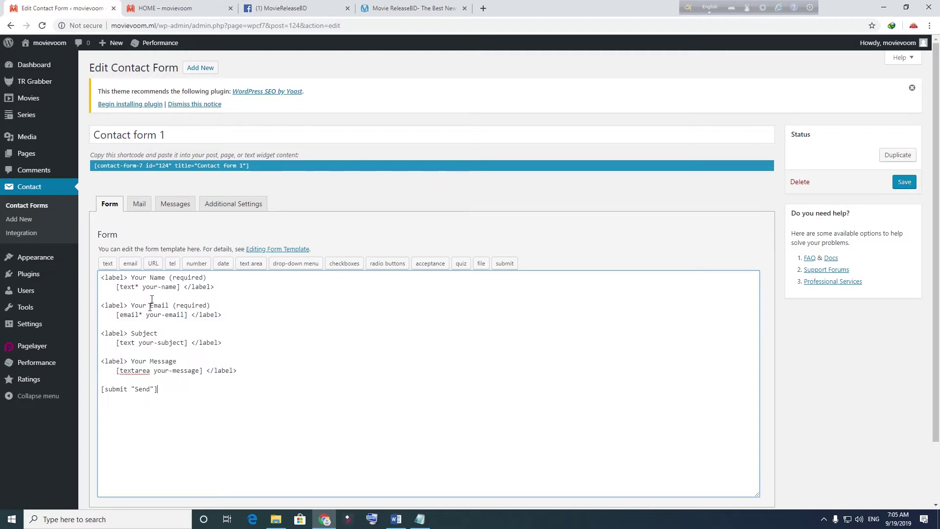
{"action": "left_click_drag", "start_coordinate": [166, 278], "coordinate": [114, 284]}
{"action": "left_click", "coordinate": [114, 284]}
- Copy the shortcode of Contact form 1
{"action": "left_click", "coordinate": [251, 165]}
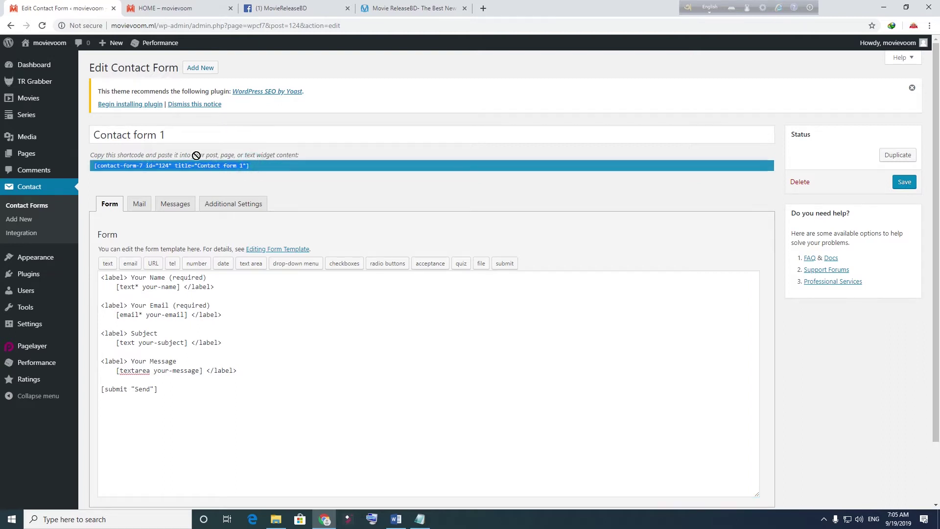
{"action": "left_click", "coordinate": [92, 166]}
{"action": "right_click", "coordinate": [133, 167]}
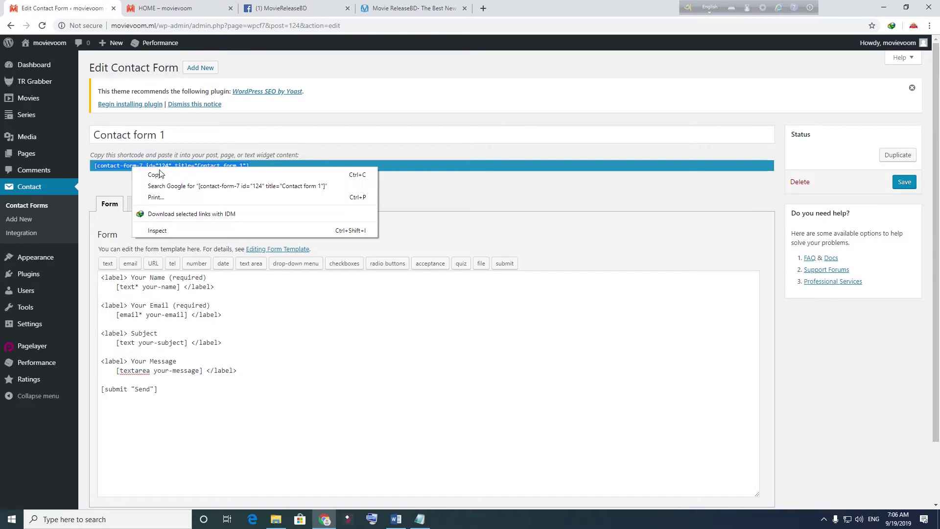
{"action": "left_click", "coordinate": [165, 175]}
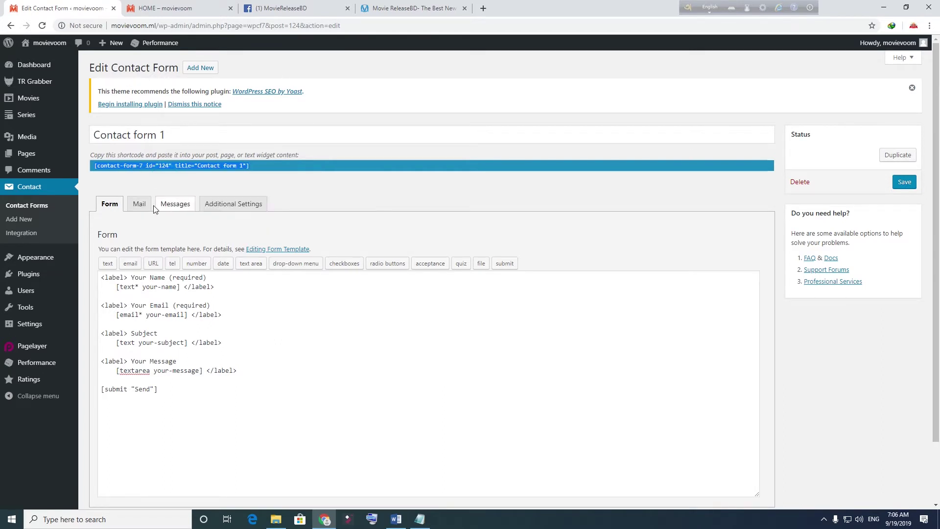
- Create a new page titled "Contact us" and paste the Contact form 1 shortcode as its content
{"action": "left_click", "coordinate": [27, 154]}
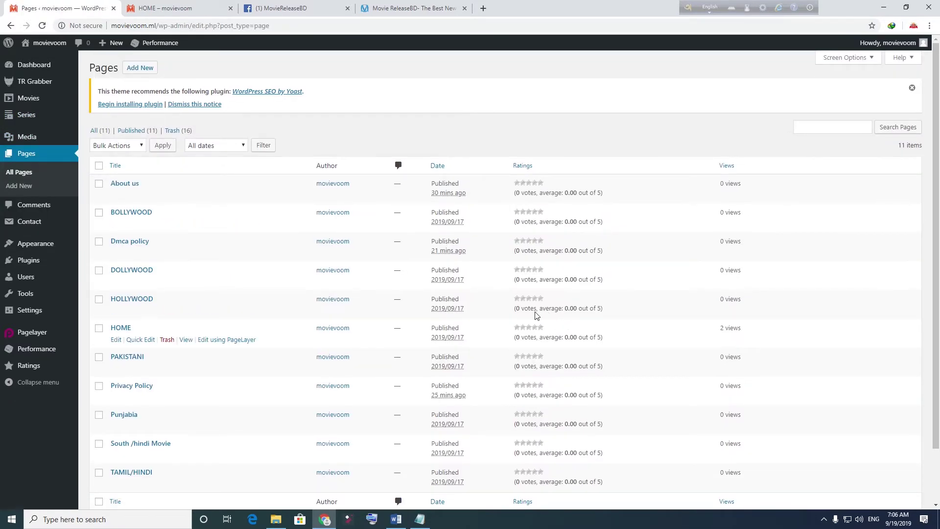
{"action": "left_click", "coordinate": [140, 68]}
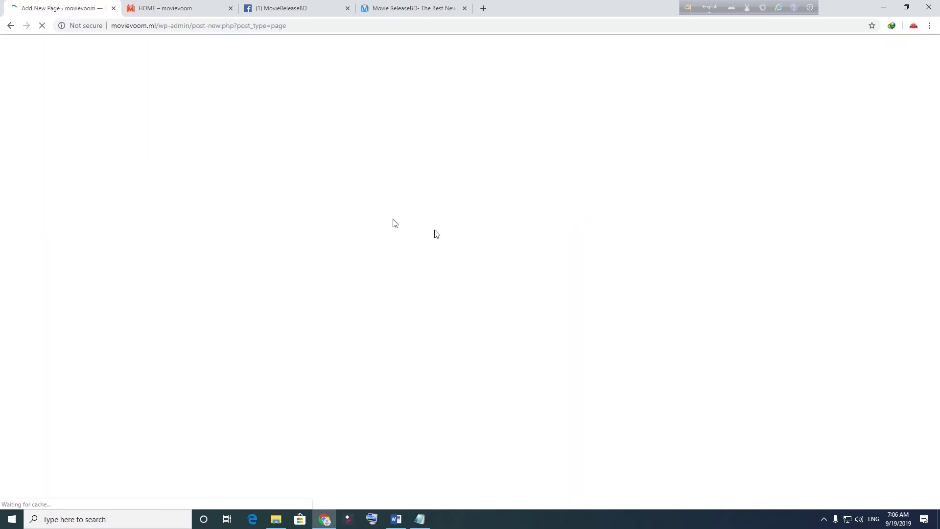
{"action": "left_click", "coordinate": [343, 130]}
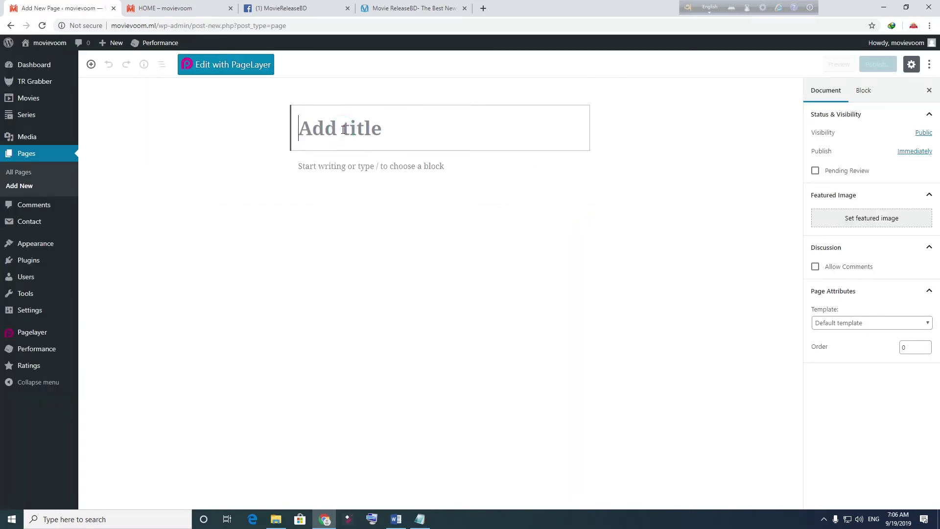
{"action": "type", "text": "Contact us"}
{"action": "left_click", "coordinate": [316, 169]}
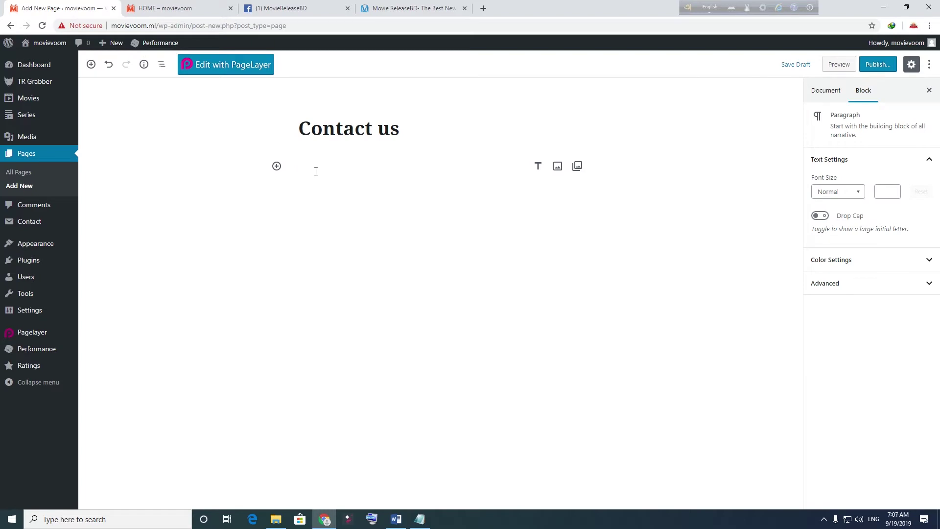
{"action": "key", "text": "ctrl+v"}
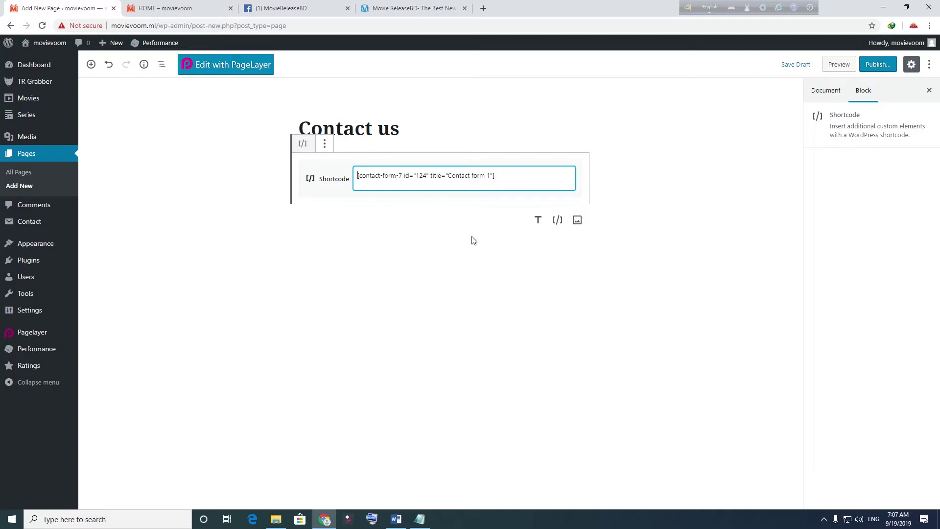
{"action": "left_click", "coordinate": [419, 285]}
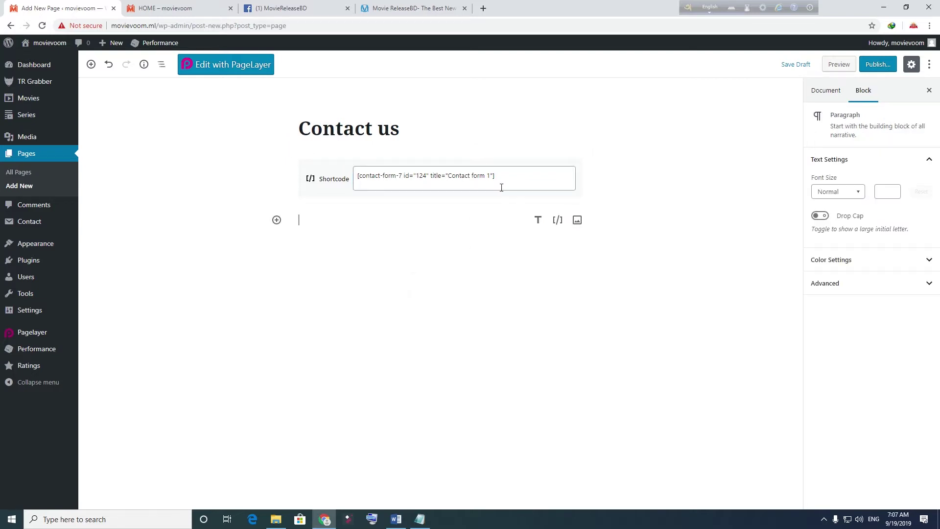
- Publish the Contact us page with public visibility
{"action": "mouse_move", "coordinate": [901, 43]}
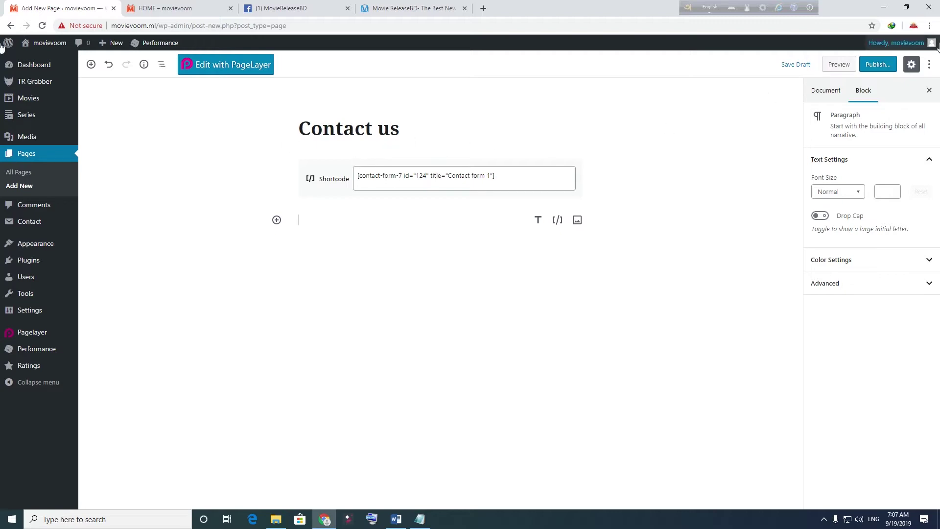
{"action": "left_click", "coordinate": [878, 64]}
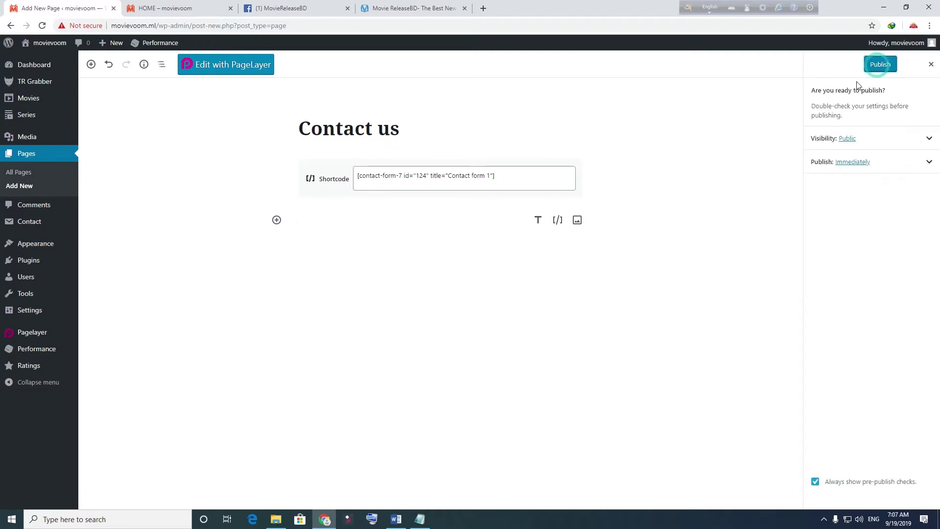
{"action": "left_click", "coordinate": [880, 65]}
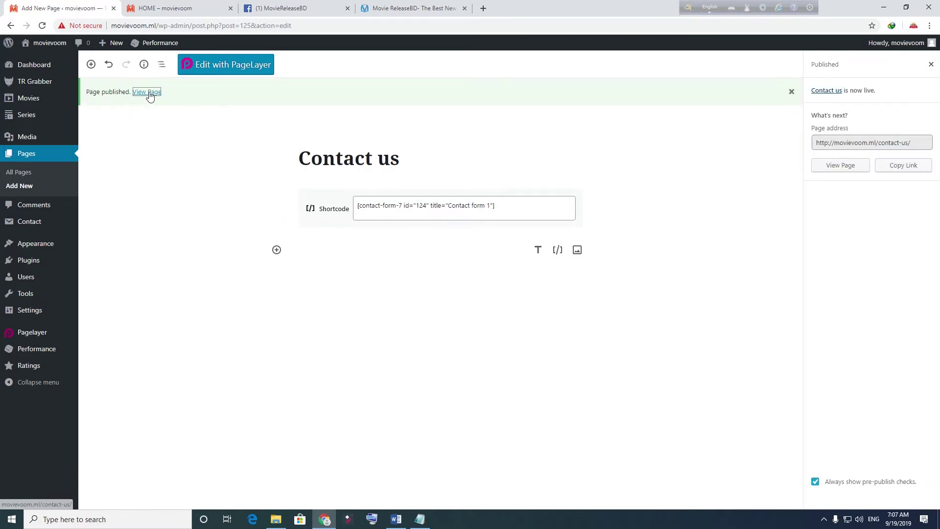
- View the published Contact us page in a new browser tab and close the old HOME page tab
{"action": "right_click", "coordinate": [149, 92]}
{"action": "left_click", "coordinate": [188, 98]}
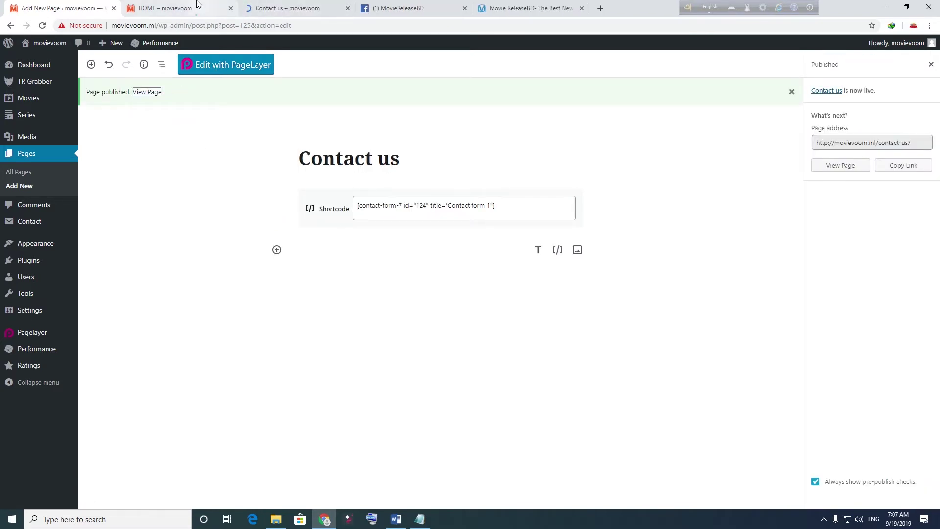
{"action": "left_click", "coordinate": [200, 7]}
{"action": "left_click", "coordinate": [292, 6]}
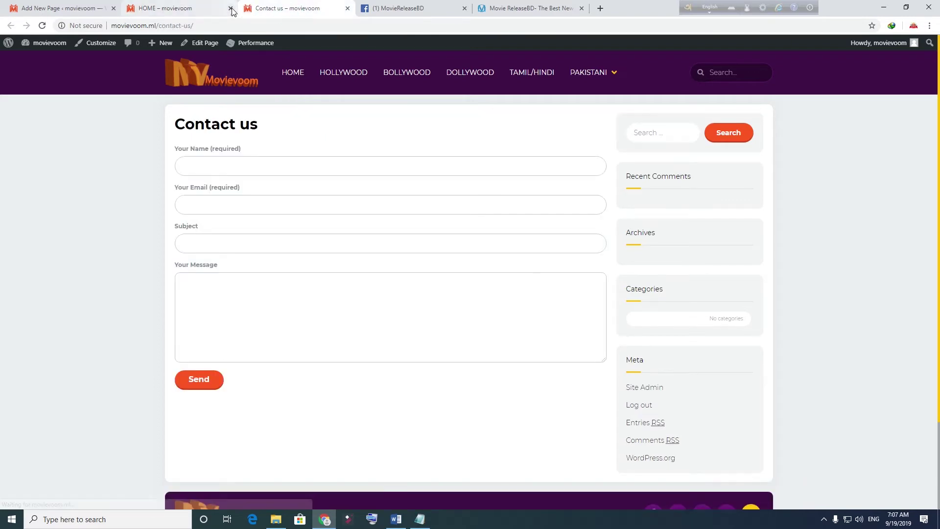
{"action": "left_click", "coordinate": [231, 9]}
- Examine the live contact form's name, email, subject and message fields and try resizing the message box
{"action": "left_click", "coordinate": [233, 166]}
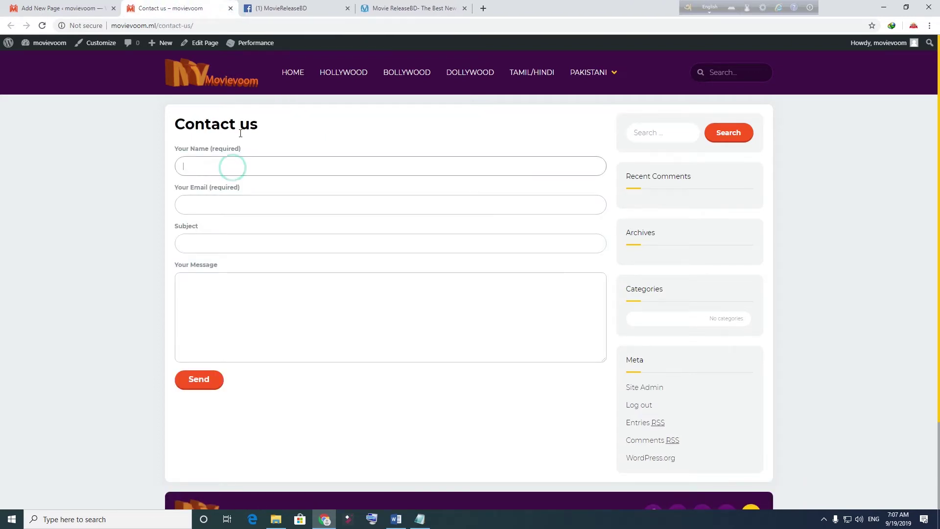
{"action": "left_click", "coordinate": [240, 244]}
{"action": "left_click", "coordinate": [224, 300]}
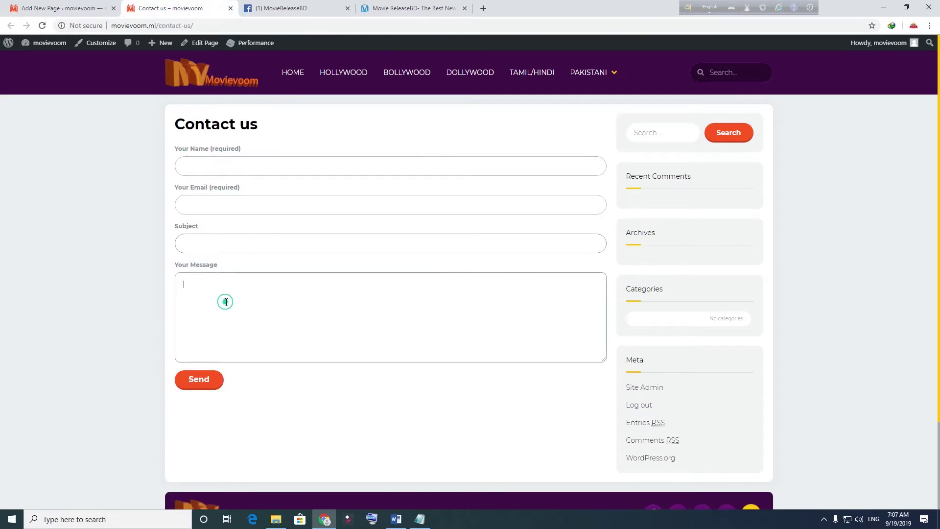
{"action": "scroll", "coordinate": [343, 333], "scroll_direction": "down", "scroll_amount": 1}
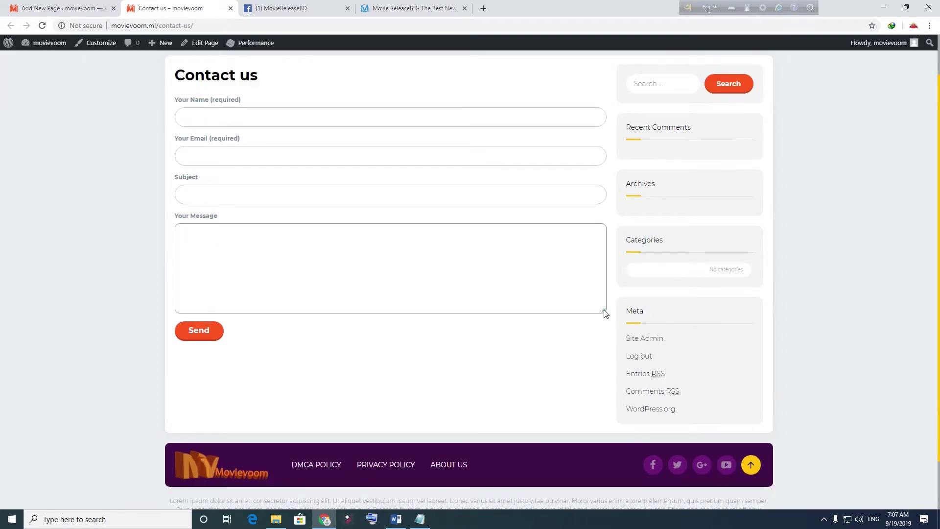
{"action": "left_click_drag", "start_coordinate": [605, 313], "coordinate": [580, 313]}
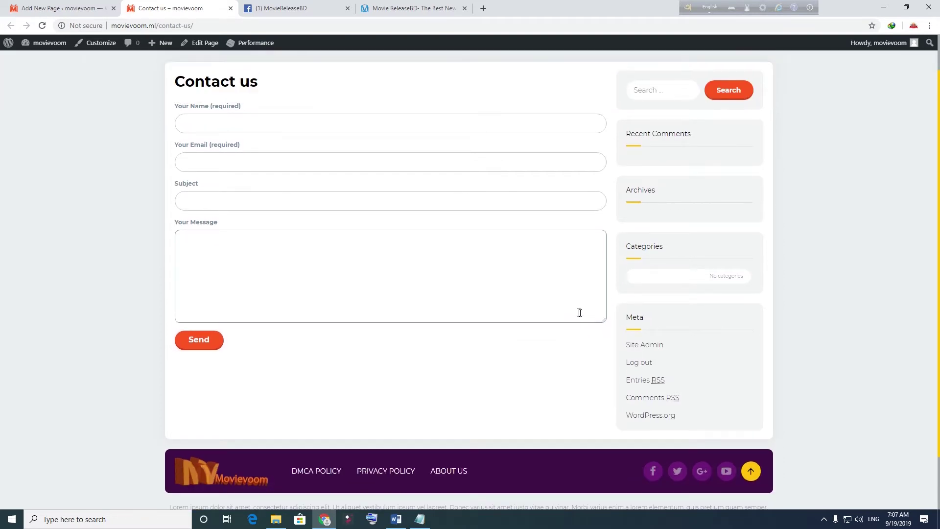
{"action": "scroll", "coordinate": [580, 312], "scroll_direction": "up", "scroll_amount": 1}
{"action": "left_click", "coordinate": [180, 161]}
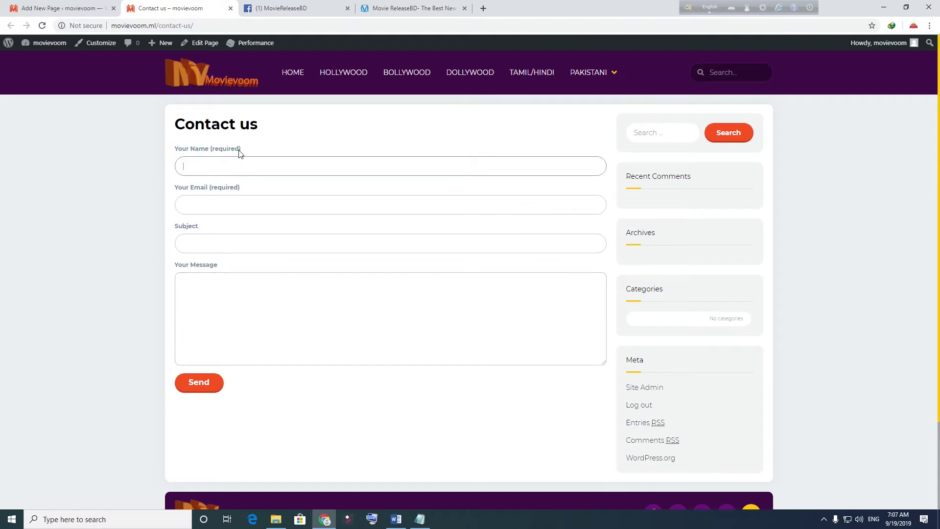
{"action": "left_click", "coordinate": [214, 209]}
{"action": "left_click", "coordinate": [209, 244]}
{"action": "left_click", "coordinate": [240, 301]}
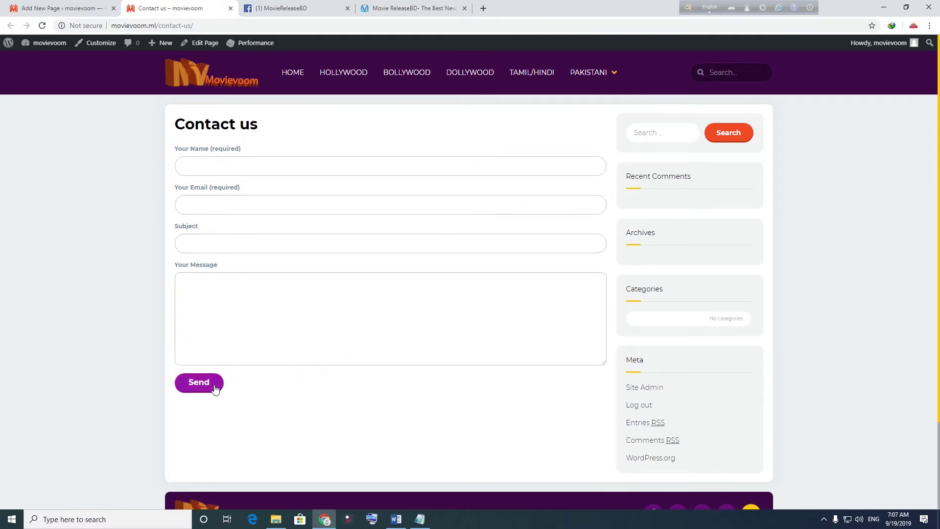
- Submit the contact form with all fields empty and check how the page responds
{"action": "left_click", "coordinate": [199, 382]}
{"action": "left_click", "coordinate": [333, 331]}
{"action": "scroll", "coordinate": [340, 330], "scroll_direction": "down", "scroll_amount": 2}
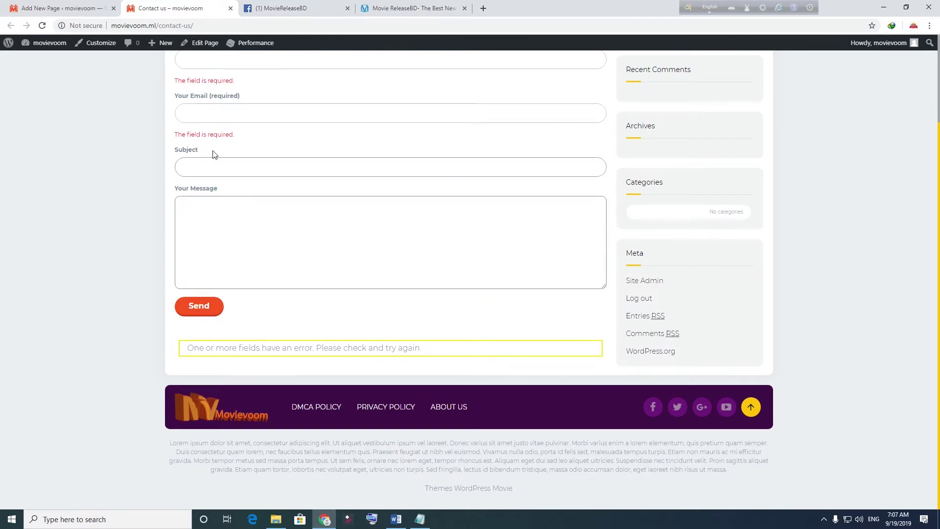
{"action": "scroll", "coordinate": [224, 159], "scroll_direction": "up", "scroll_amount": 2}
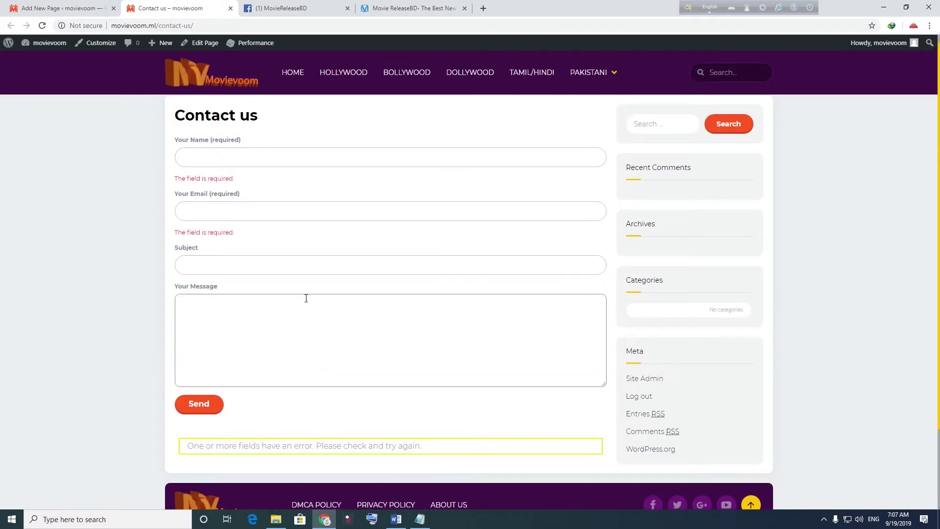
{"action": "scroll", "coordinate": [314, 300], "scroll_direction": "down", "scroll_amount": 2}
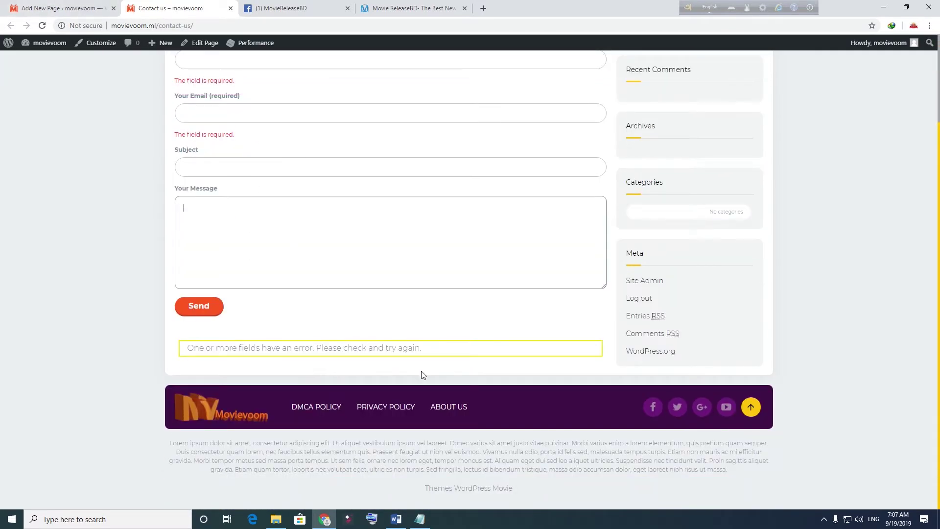
{"action": "scroll", "coordinate": [422, 375], "scroll_direction": "up", "scroll_amount": 2}
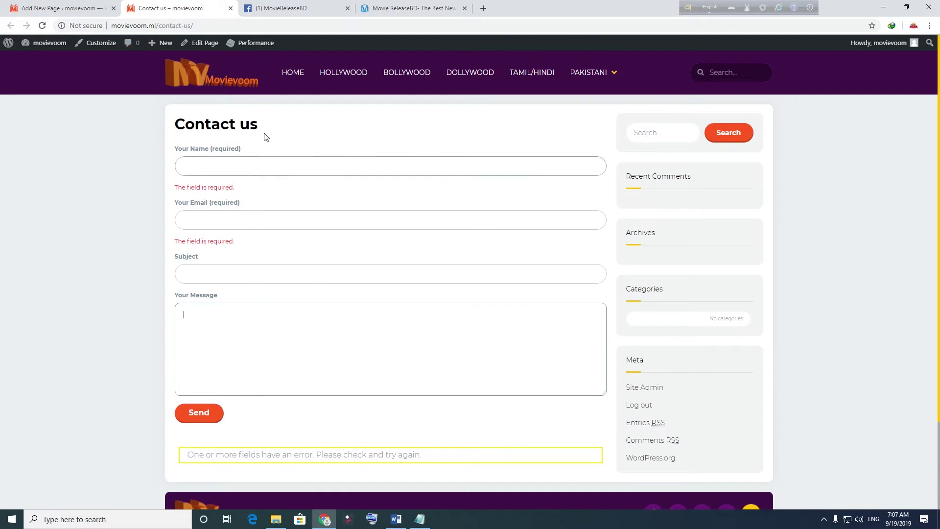
- Open the site's menu editor and load Secondary Menu1 for editing
{"action": "left_click", "coordinate": [82, 8]}
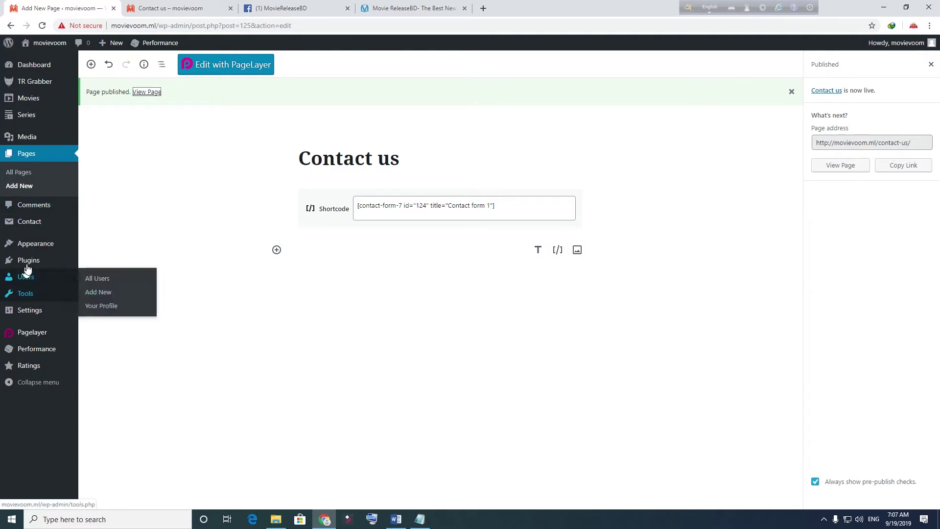
{"action": "mouse_move", "coordinate": [39, 250]}
{"action": "left_click", "coordinate": [93, 287]}
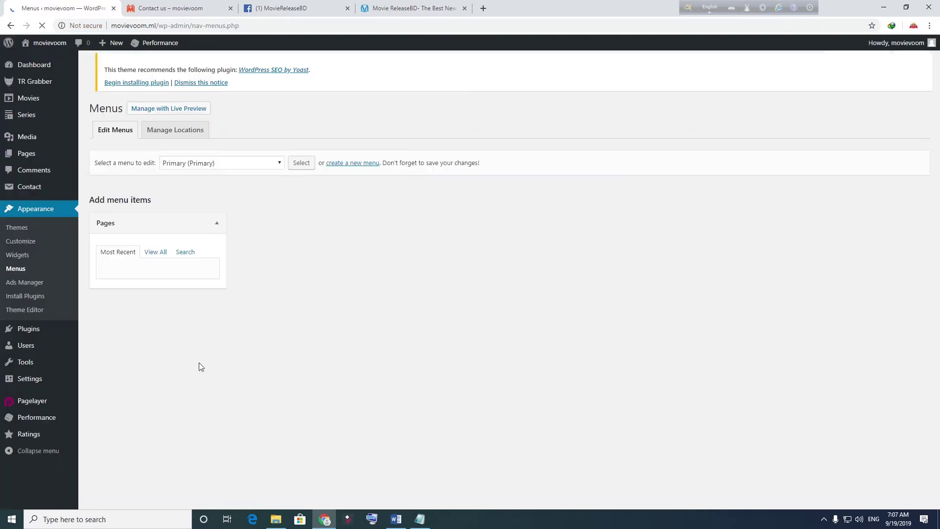
{"action": "scroll", "coordinate": [346, 319], "scroll_direction": "down", "scroll_amount": 3}
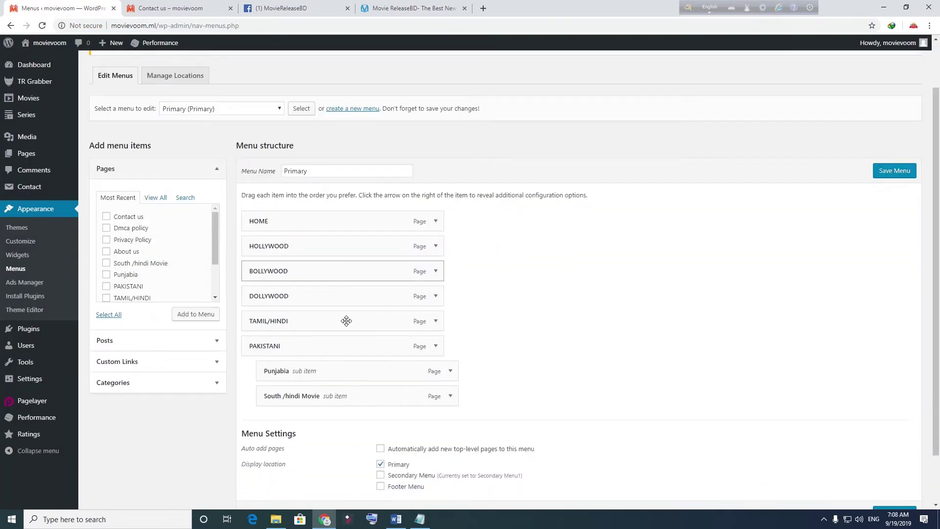
{"action": "scroll", "coordinate": [346, 321], "scroll_direction": "up", "scroll_amount": 1}
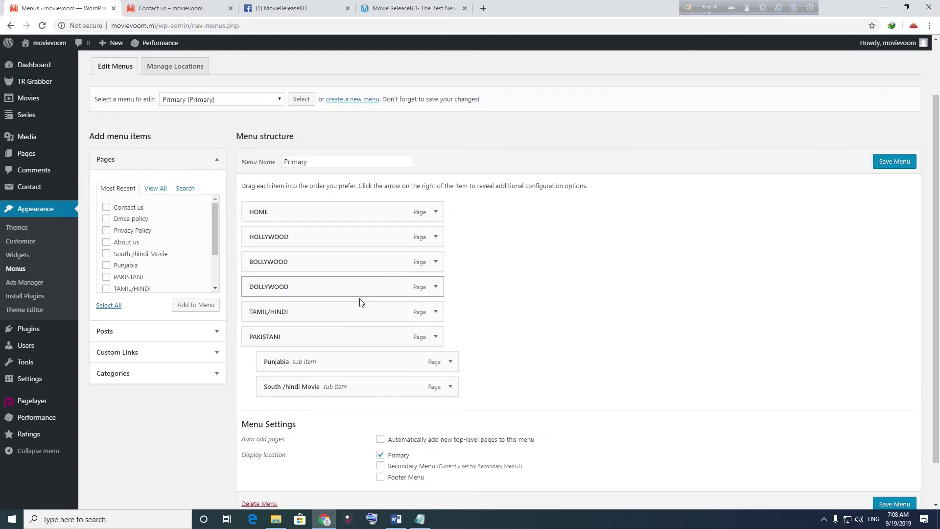
{"action": "left_click", "coordinate": [279, 100]}
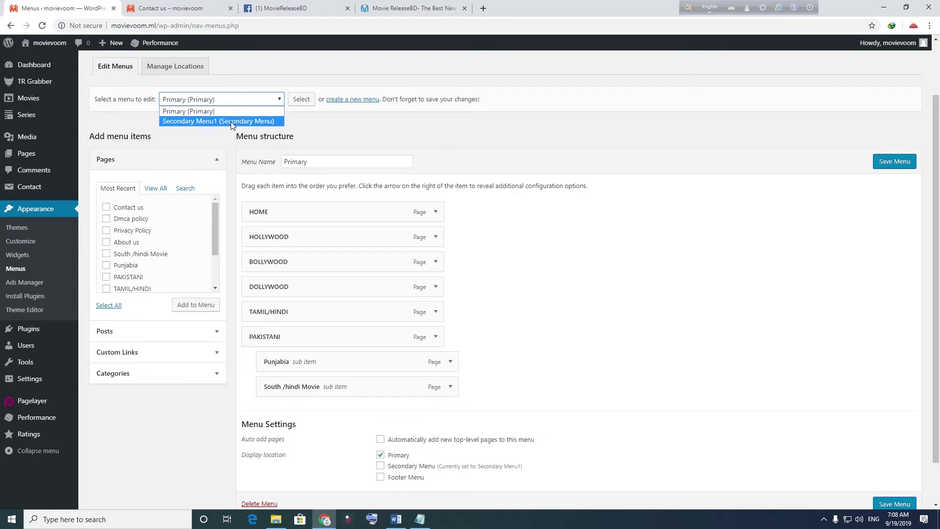
{"action": "left_click", "coordinate": [231, 120]}
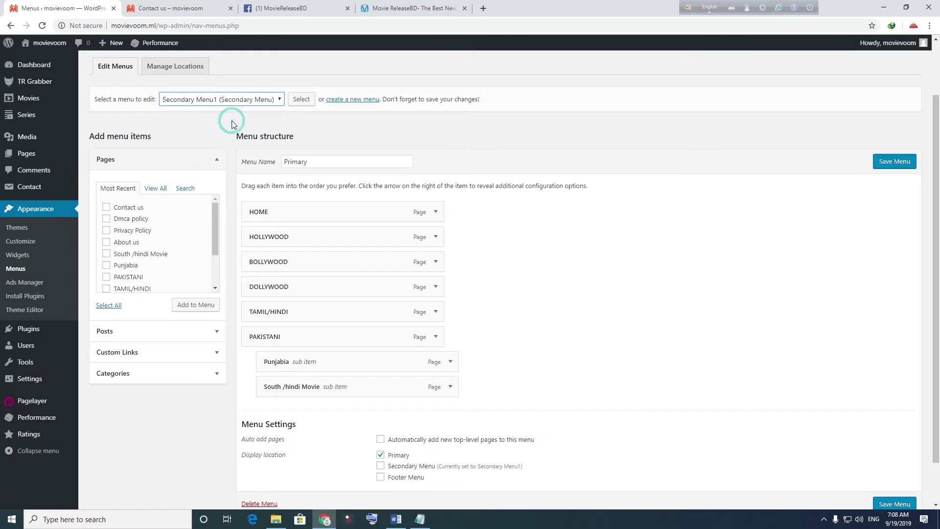
{"action": "left_click", "coordinate": [302, 100]}
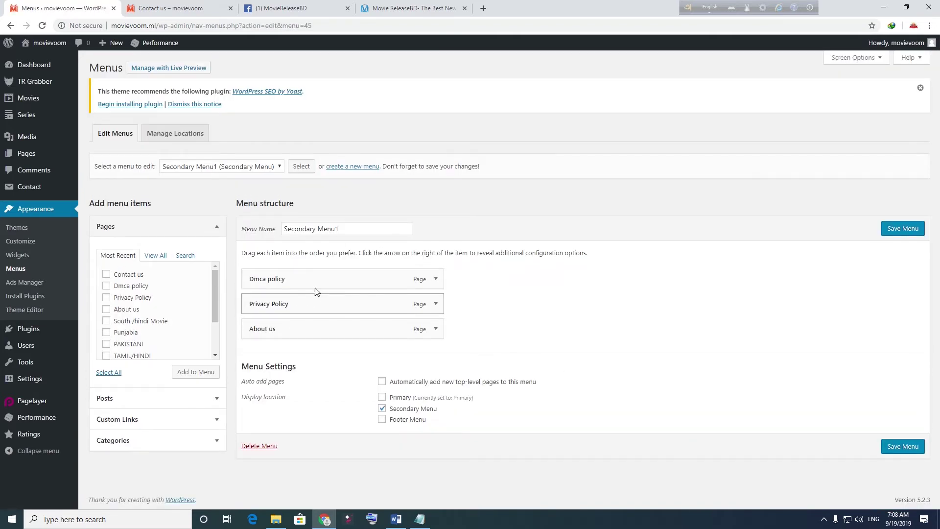
- Add the Contact us page to Secondary Menu1, place it above About us, and save the menu
{"action": "scroll", "coordinate": [138, 345], "scroll_direction": "down", "scroll_amount": 2}
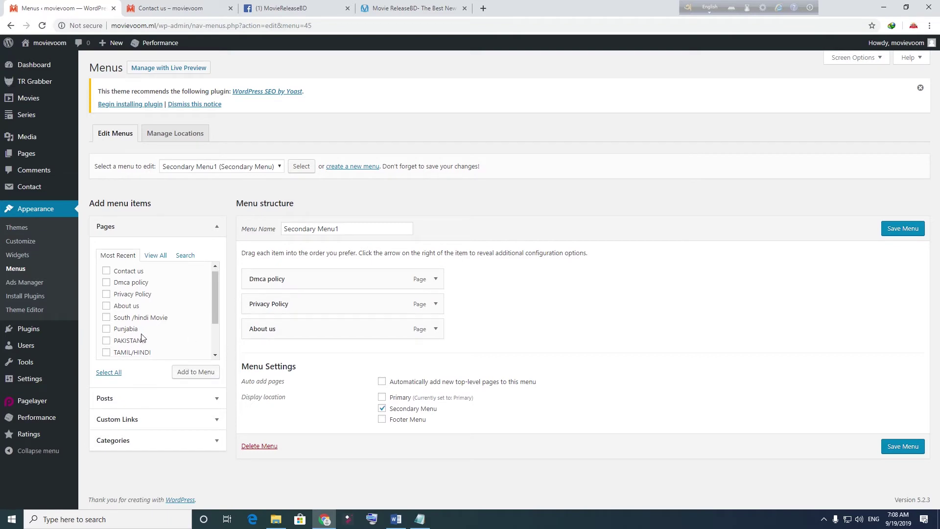
{"action": "scroll", "coordinate": [144, 328], "scroll_direction": "up", "scroll_amount": 2}
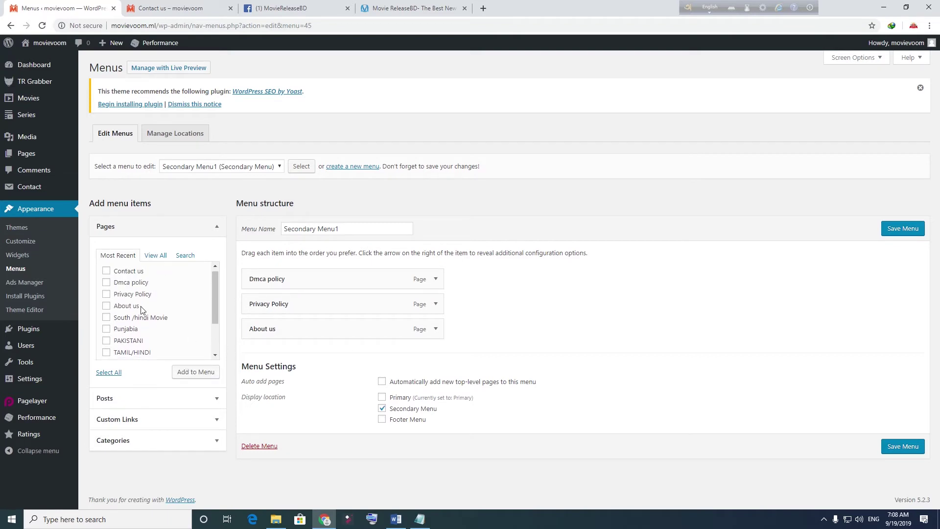
{"action": "left_click", "coordinate": [106, 274]}
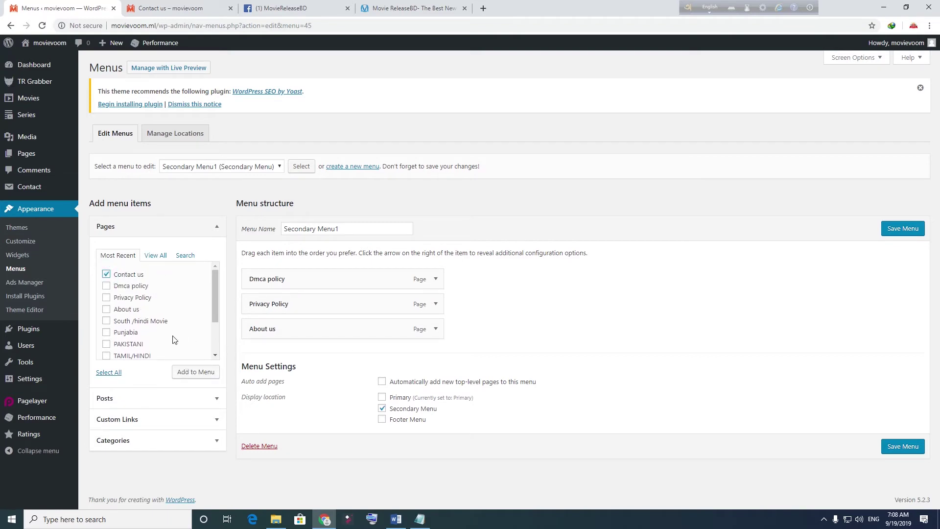
{"action": "left_click", "coordinate": [198, 373]}
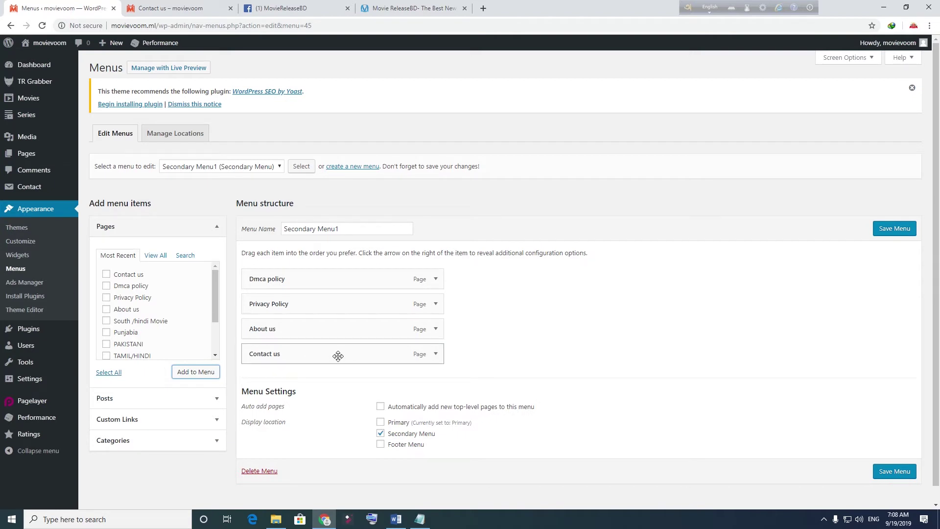
{"action": "left_click_drag", "start_coordinate": [337, 356], "coordinate": [345, 333]}
{"action": "left_click", "coordinate": [889, 231]}
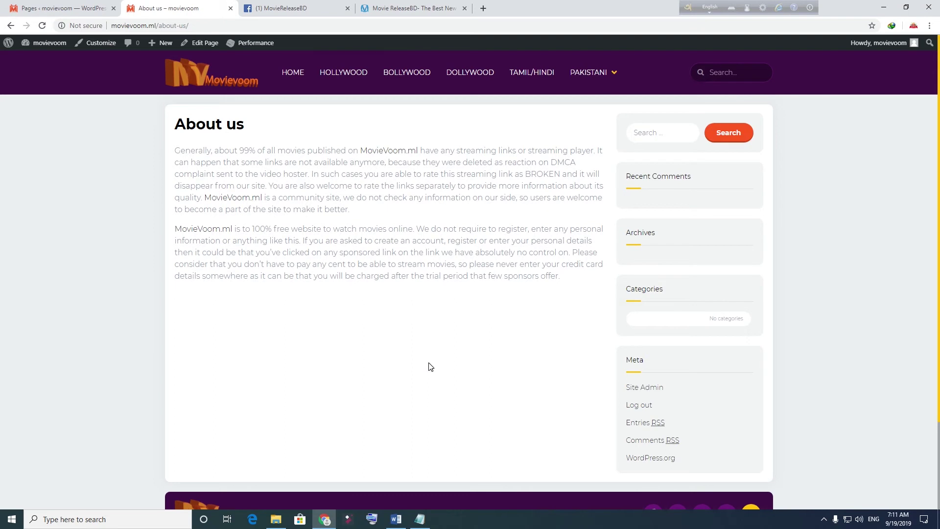
- Check the placeholder footer text on the live About us page and open the General section of the theme customizer
{"action": "scroll", "coordinate": [430, 367], "scroll_direction": "down", "scroll_amount": 2}
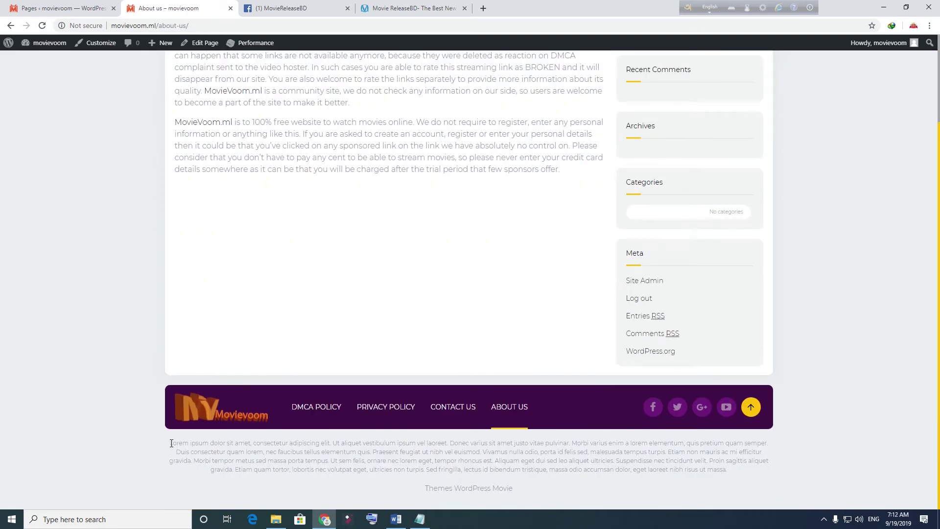
{"action": "left_click_drag", "start_coordinate": [170, 445], "coordinate": [168, 449]}
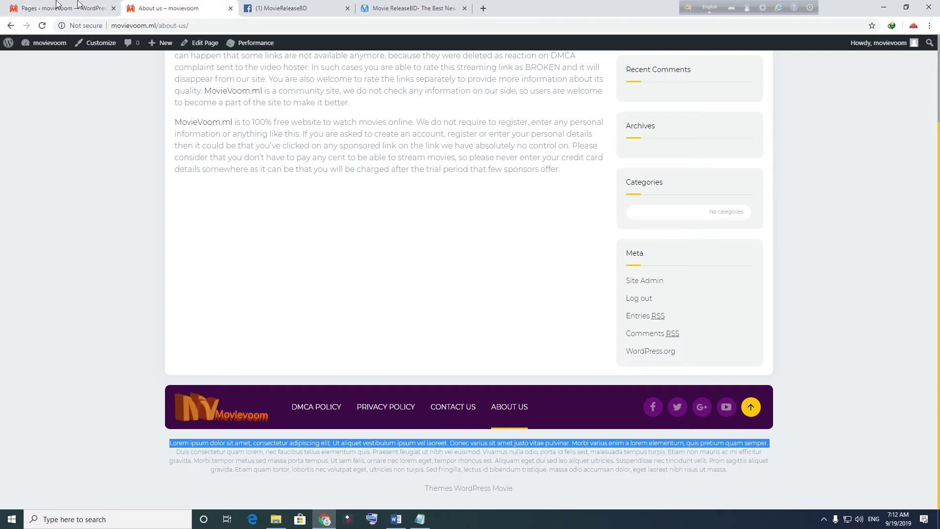
{"action": "left_click", "coordinate": [98, 13]}
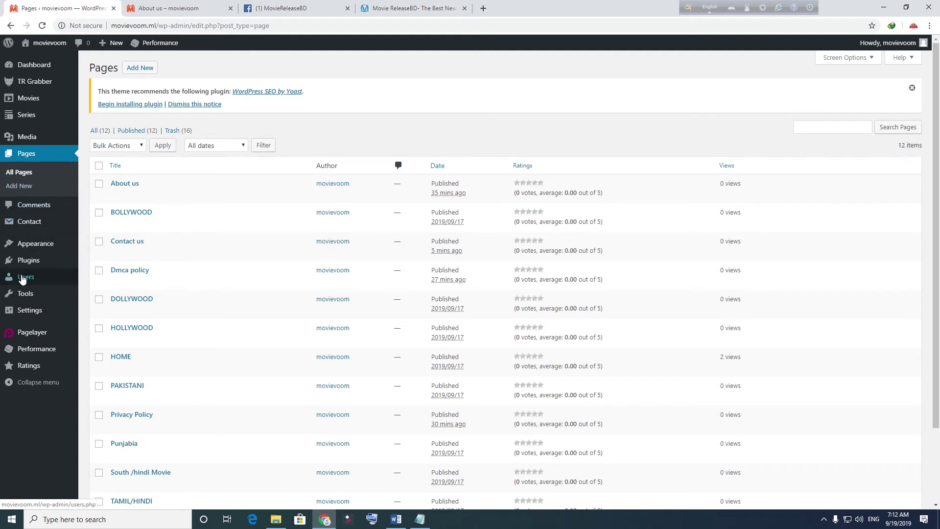
{"action": "mouse_move", "coordinate": [39, 250]}
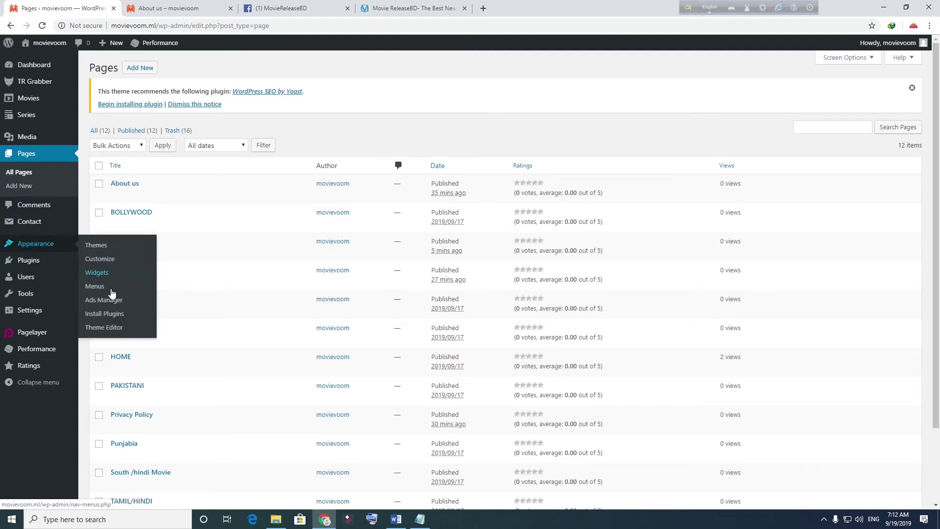
{"action": "left_click", "coordinate": [104, 263]}
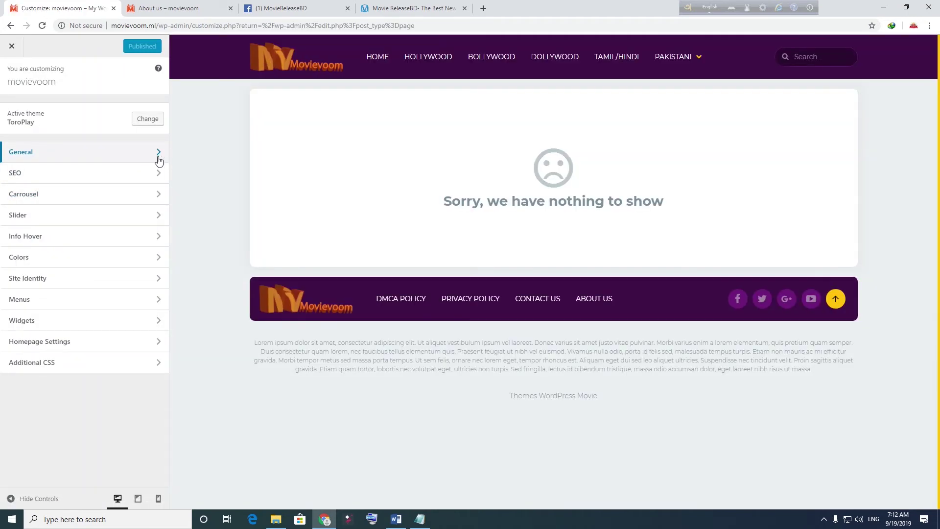
{"action": "left_click", "coordinate": [157, 156]}
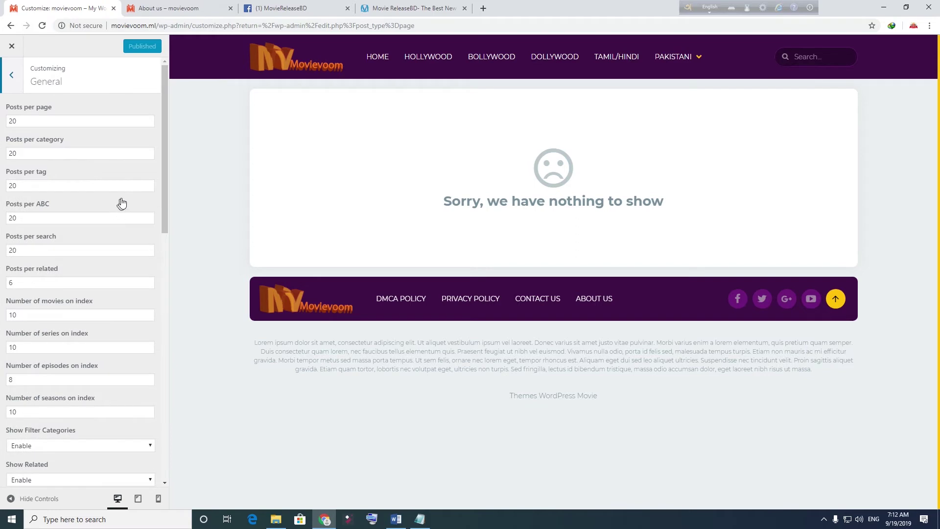
- Replace the placeholder Footer Text inside the paragraph tags with the copied "Copyright © 2019 Movievoom. All rights reserved." notice and disclaimer
{"action": "scroll", "coordinate": [118, 216], "scroll_direction": "down", "scroll_amount": 15}
{"action": "scroll", "coordinate": [96, 255], "scroll_direction": "up", "scroll_amount": 3}
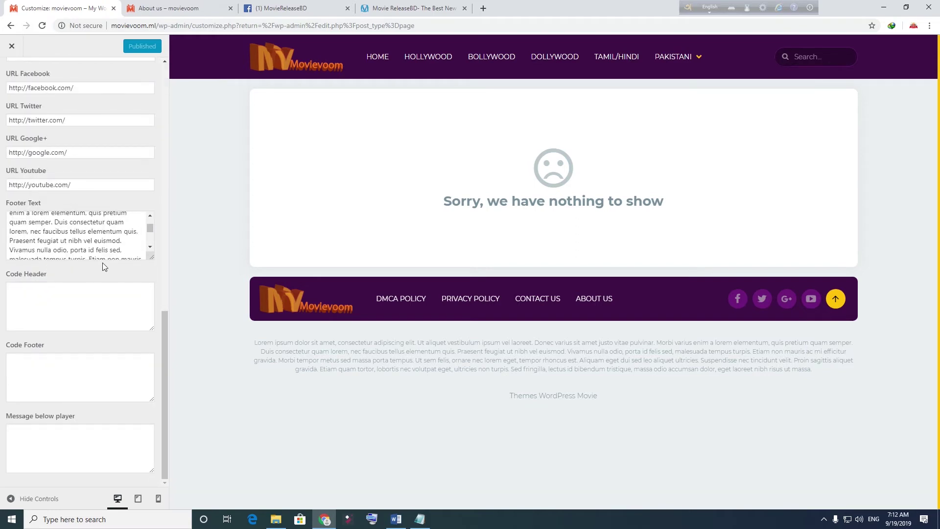
{"action": "scroll", "coordinate": [108, 230], "scroll_direction": "down", "scroll_amount": 3}
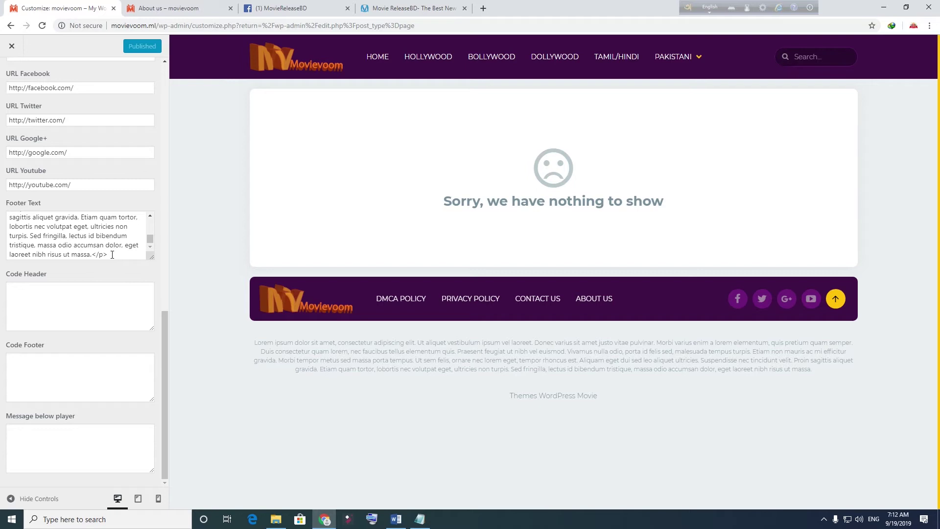
{"action": "scroll", "coordinate": [113, 254], "scroll_direction": "up", "scroll_amount": 5}
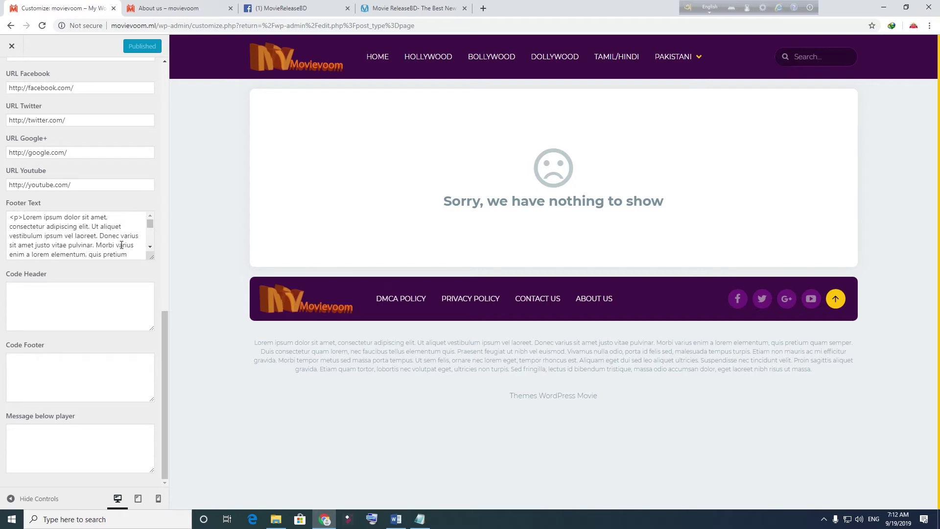
{"action": "left_click_drag", "start_coordinate": [129, 255], "coordinate": [21, 217]}
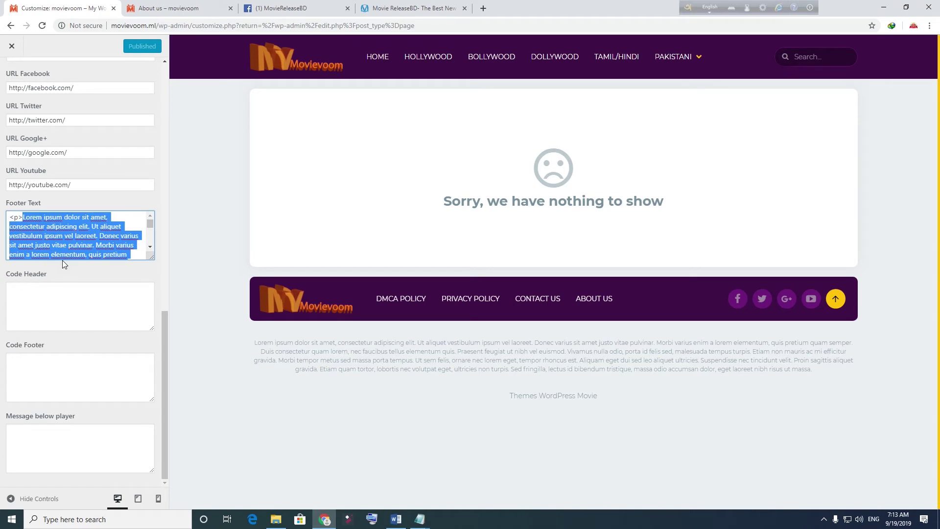
{"action": "key", "text": "BackSpace"}
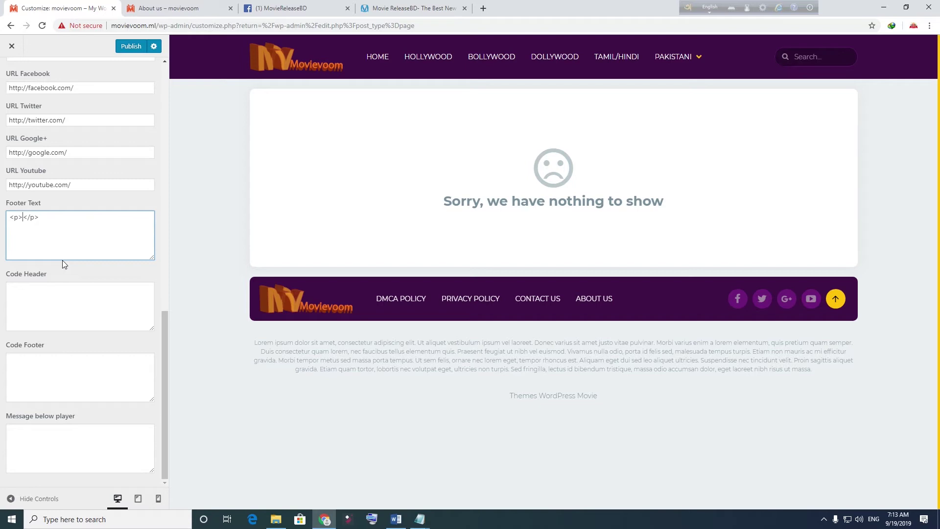
{"action": "key", "text": "ctrl+v"}
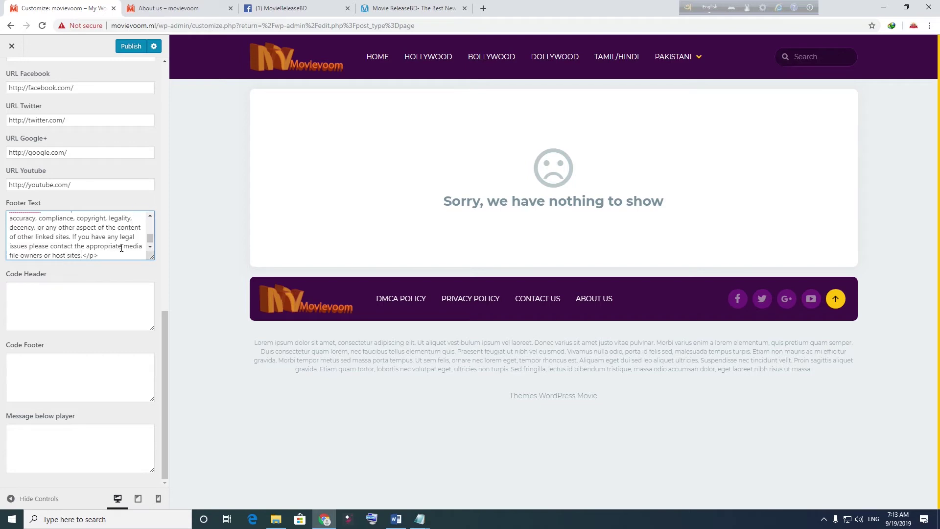
{"action": "scroll", "coordinate": [123, 246], "scroll_direction": "up", "scroll_amount": 3}
{"action": "scroll", "coordinate": [123, 246], "scroll_direction": "down", "scroll_amount": 3}
{"action": "scroll", "coordinate": [123, 245], "scroll_direction": "up", "scroll_amount": 3}
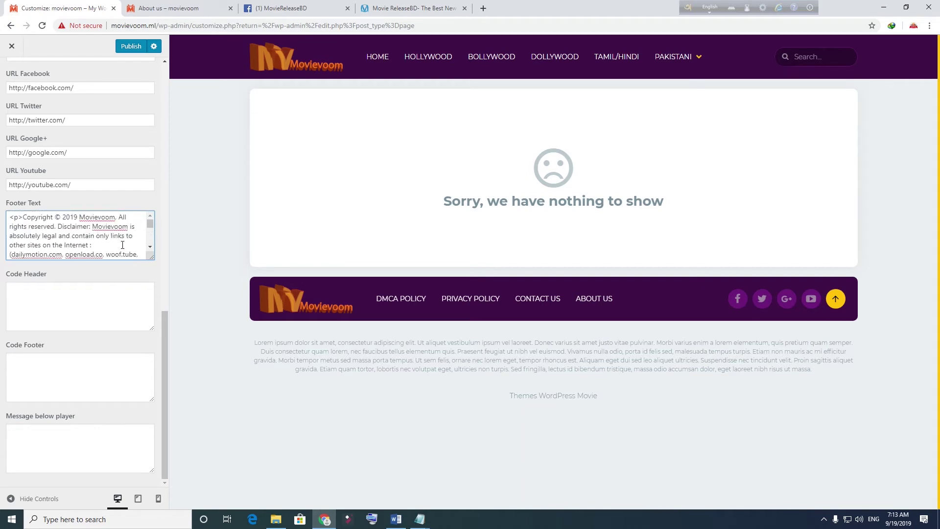
{"action": "scroll", "coordinate": [117, 241], "scroll_direction": "down", "scroll_amount": 1}
- Copy the MovieReleaseBD Facebook group's address and set it as the URL Facebook value in the General settings
{"action": "left_click", "coordinate": [284, 8]}
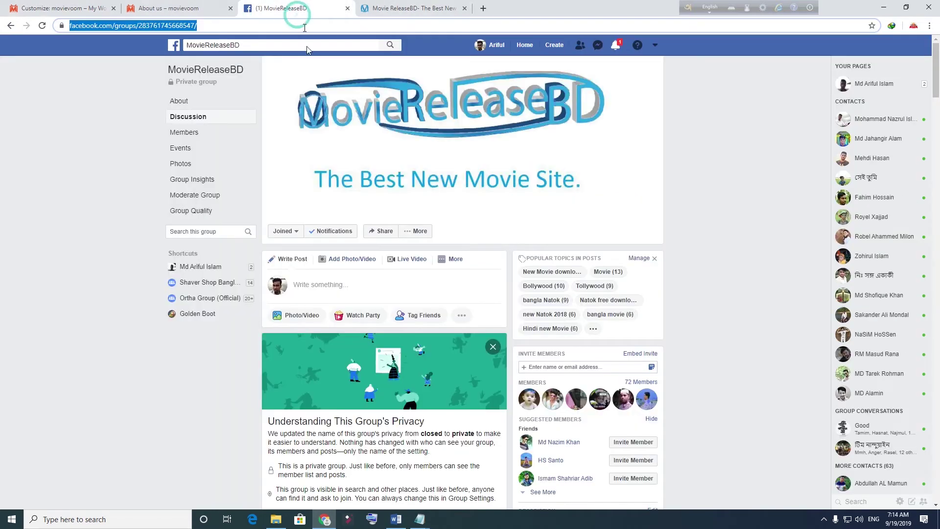
{"action": "right_click", "coordinate": [178, 28]}
{"action": "left_click", "coordinate": [207, 79]}
{"action": "left_click", "coordinate": [68, 9]}
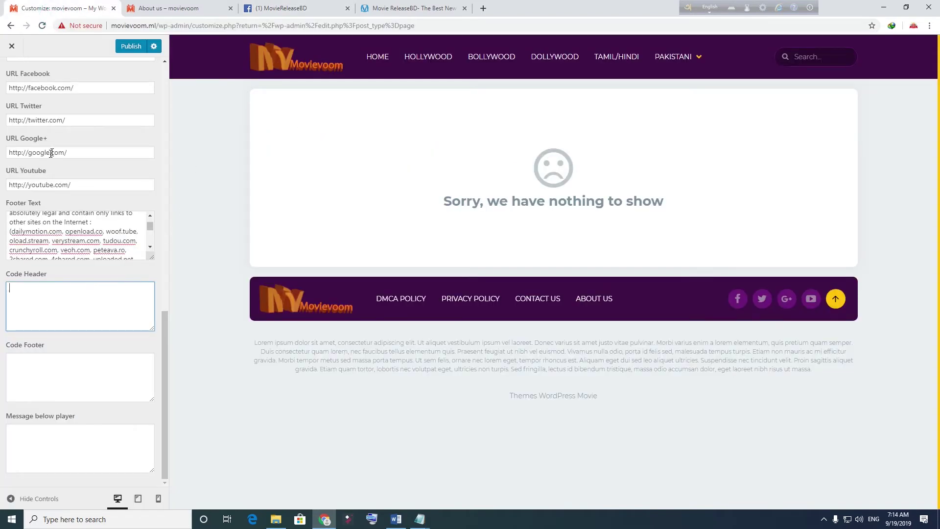
{"action": "scroll", "coordinate": [57, 149], "scroll_direction": "up", "scroll_amount": 1}
{"action": "triple_click", "coordinate": [84, 138]}
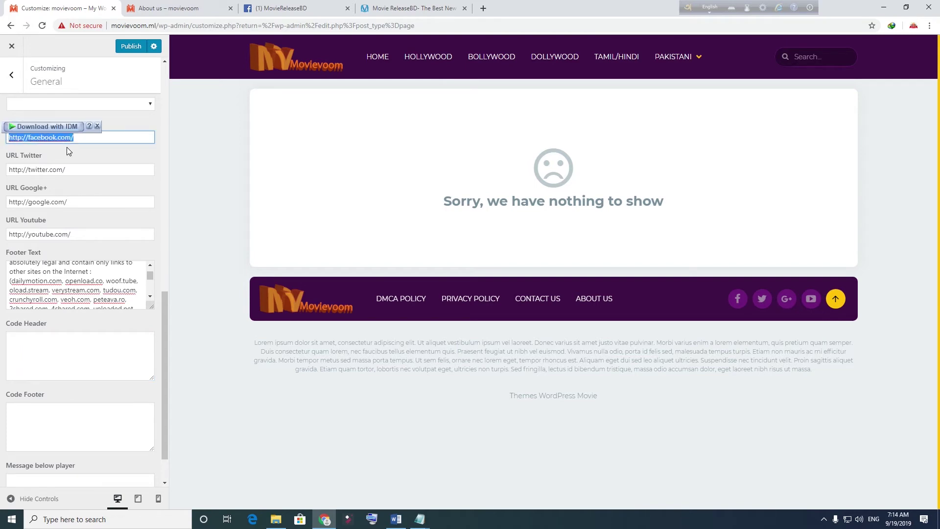
{"action": "key", "text": "ctrl+v"}
- Clear the Twitter and Google+ URLs in the General settings
{"action": "left_click", "coordinate": [81, 156]}
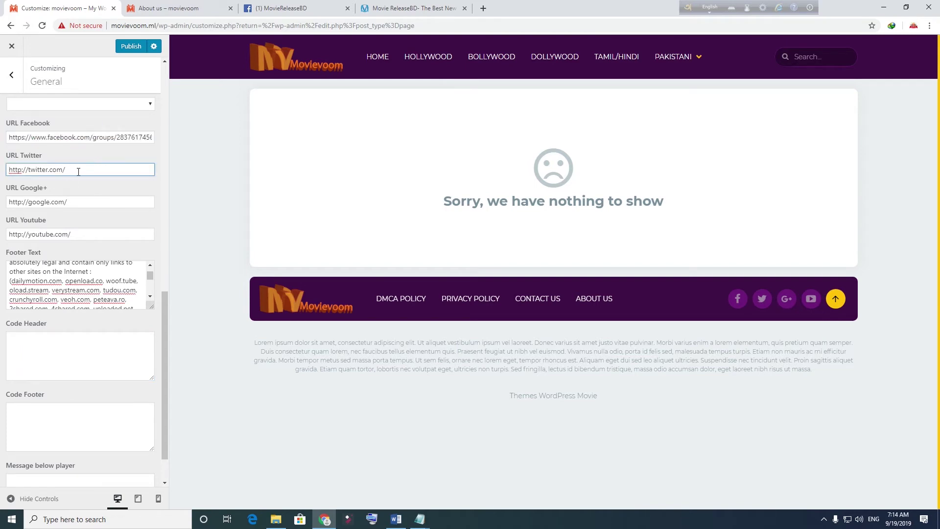
{"action": "triple_click", "coordinate": [77, 168]}
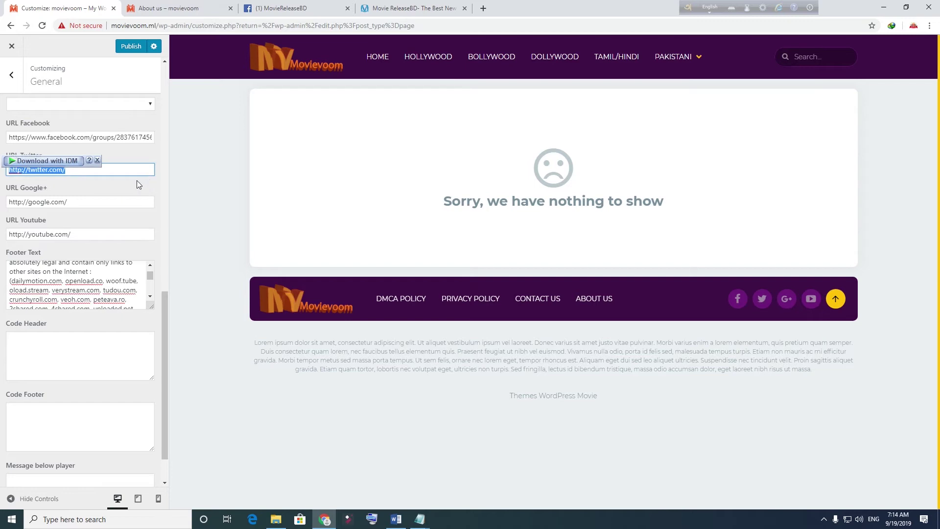
{"action": "key", "text": "BackSpace"}
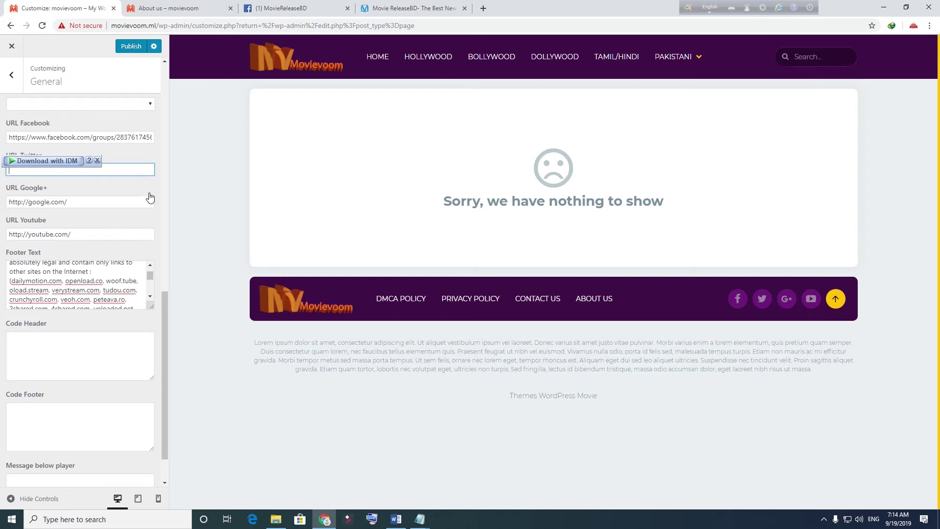
{"action": "triple_click", "coordinate": [76, 204]}
{"action": "key", "text": "BackSpace"}
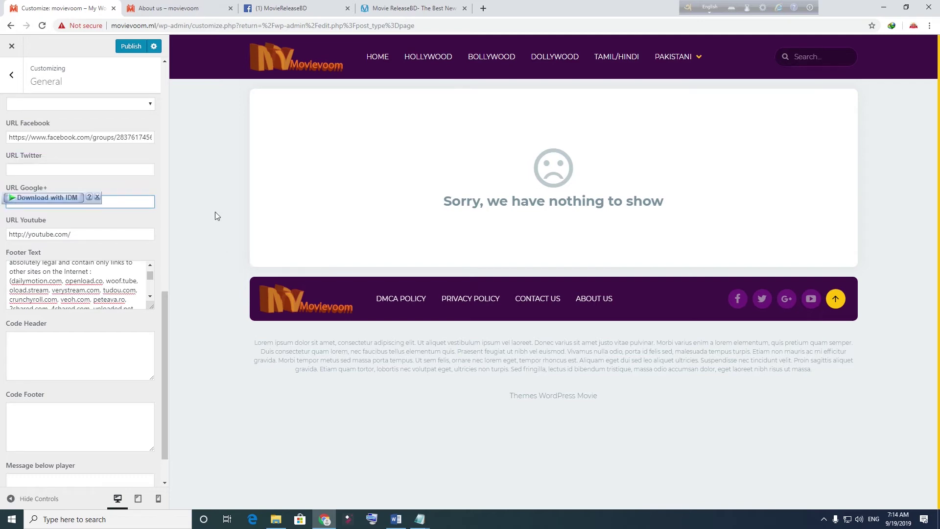
{"action": "left_click", "coordinate": [157, 213]}
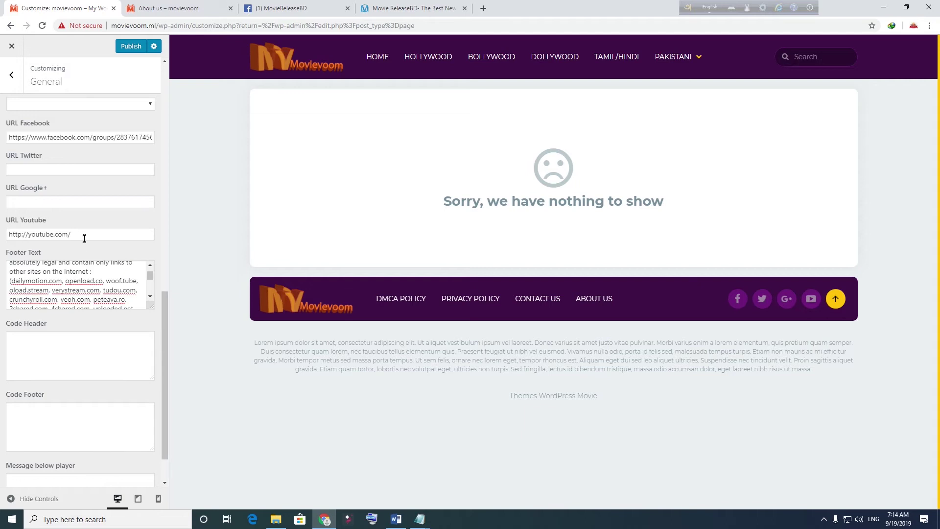
- Get the YouTube channel's address in a new browser tab and set it as the URL Youtube value
{"action": "left_click", "coordinate": [484, 8]}
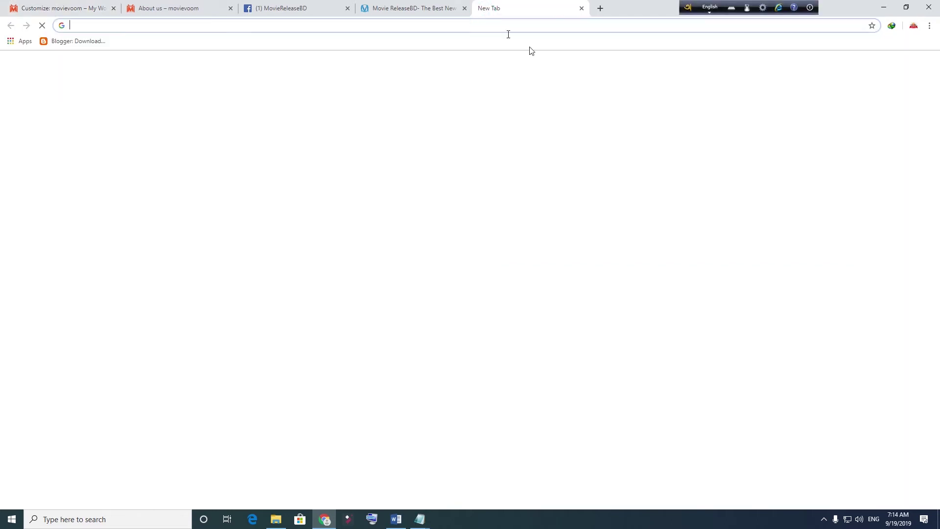
{"action": "left_click", "coordinate": [914, 27]}
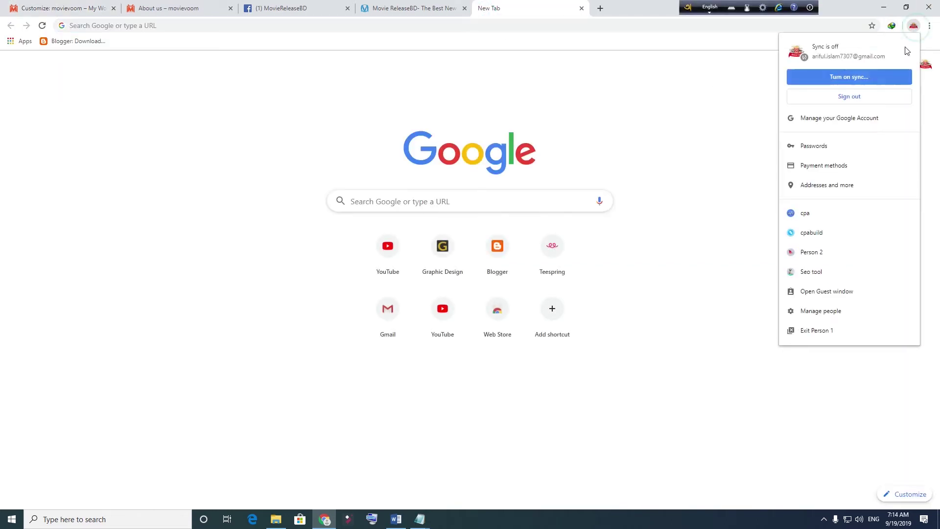
{"action": "left_click", "coordinate": [380, 263]}
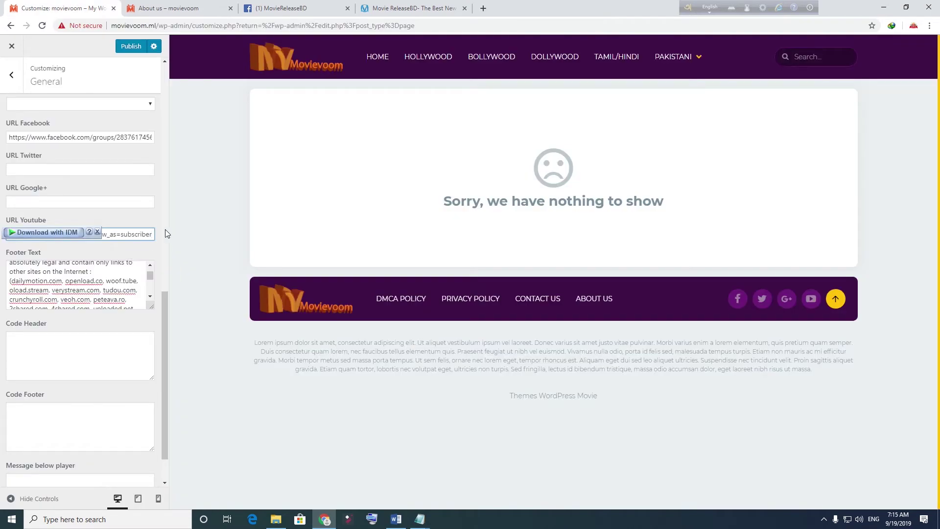
{"action": "left_click", "coordinate": [165, 229]}
- Review the edited General settings and publish the customizer changes
{"action": "scroll", "coordinate": [146, 271], "scroll_direction": "down", "scroll_amount": 10}
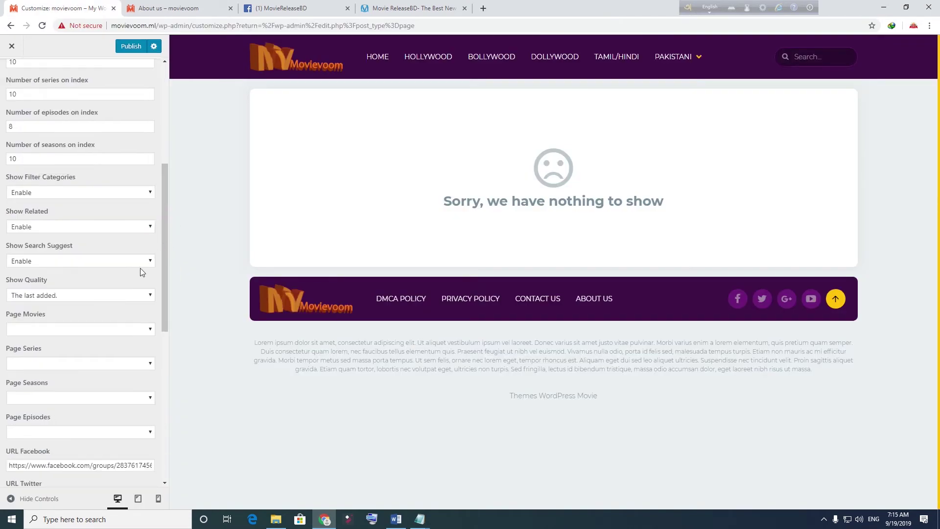
{"action": "scroll", "coordinate": [144, 276], "scroll_direction": "up", "scroll_amount": 1}
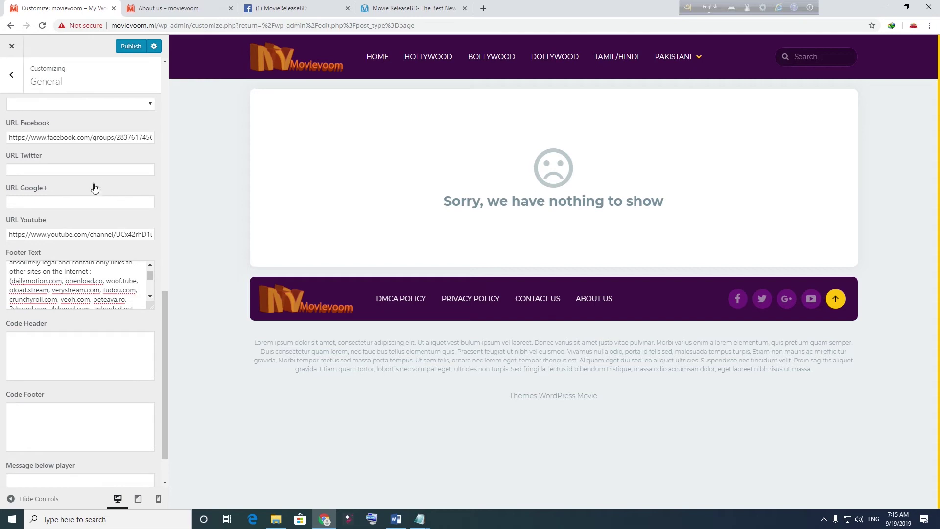
{"action": "scroll", "coordinate": [95, 187], "scroll_direction": "up", "scroll_amount": 3}
{"action": "left_click", "coordinate": [135, 46]}
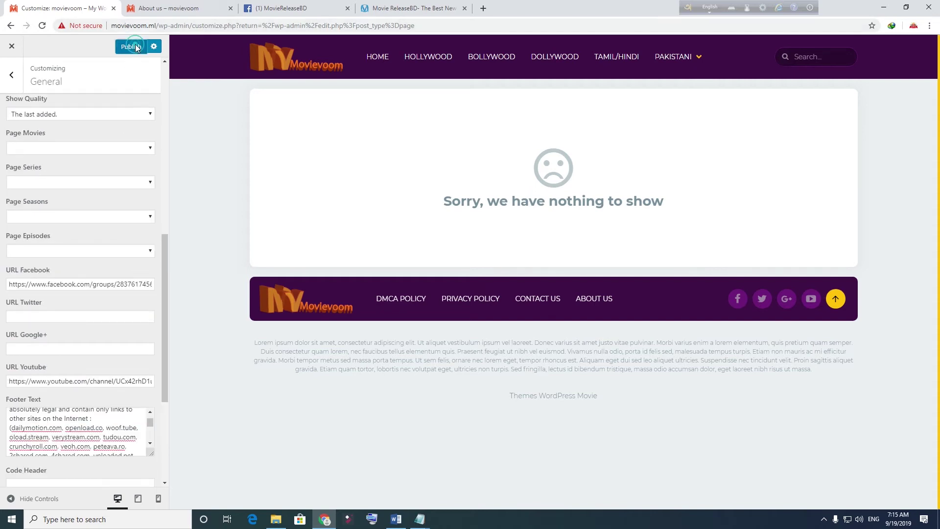